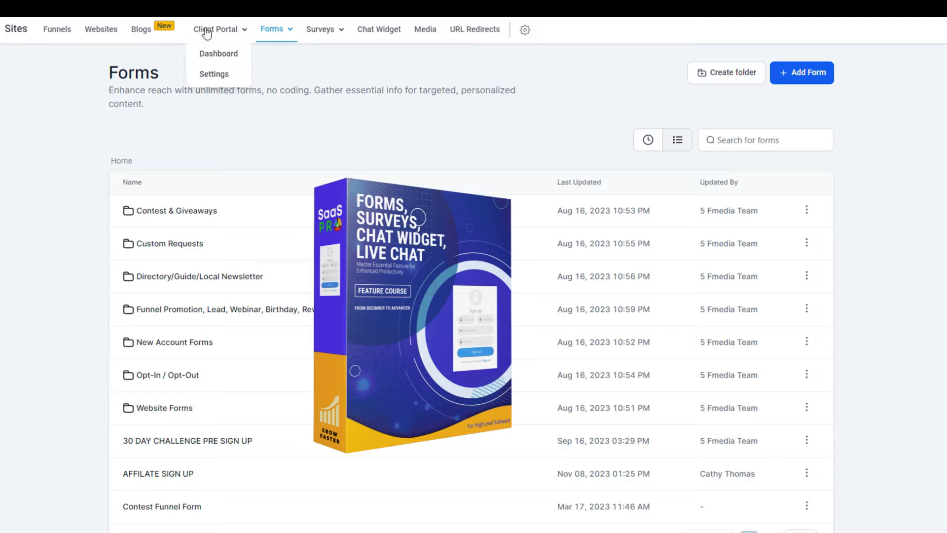
Create a new blank form from scratch in Sites > Forms, opening Form 33 in the builder
{"action": "mouse_move", "coordinate": [273, 31]}
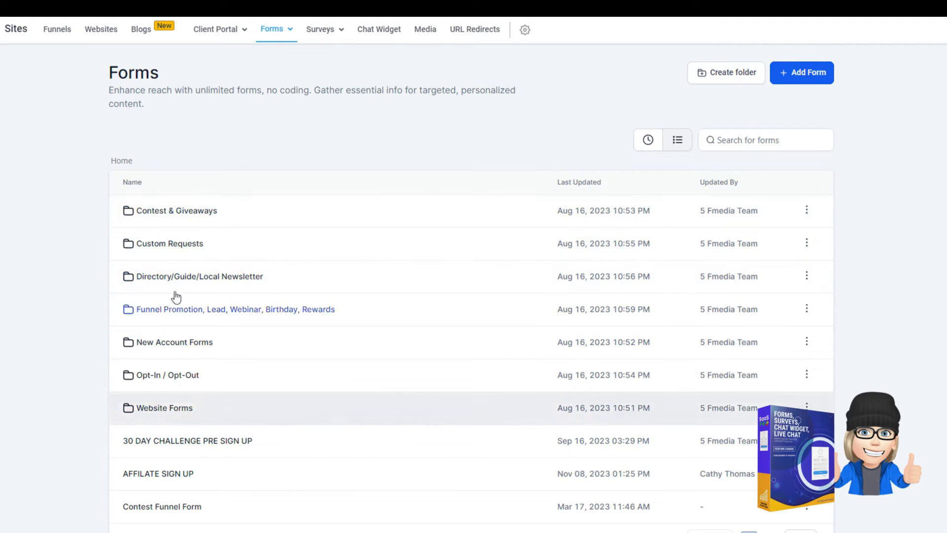
{"action": "left_click", "coordinate": [806, 79]}
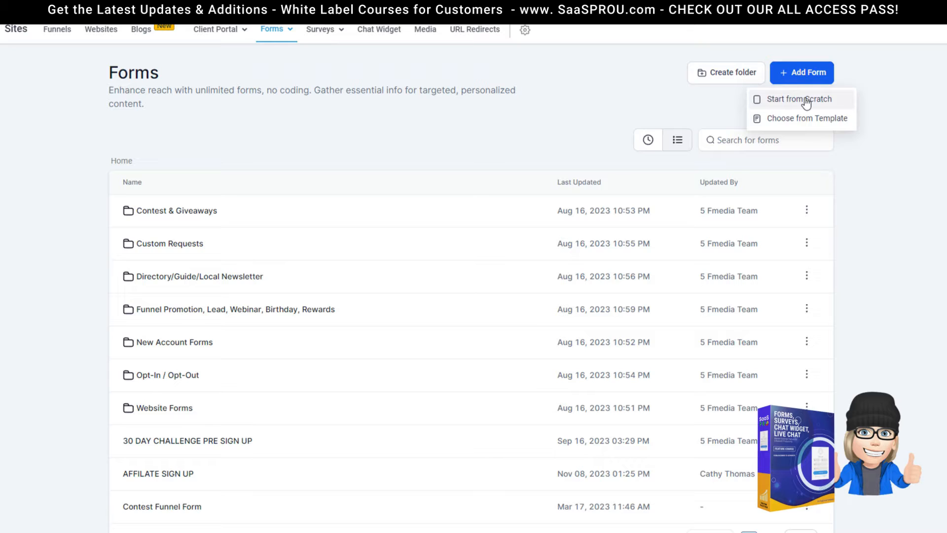
{"action": "left_click", "coordinate": [278, 36]}
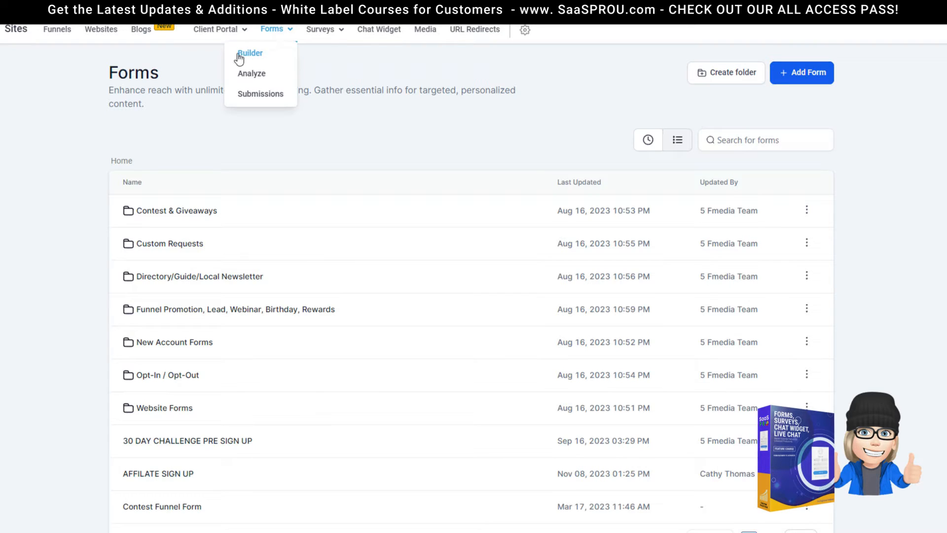
{"action": "left_click", "coordinate": [802, 72]}
{"action": "left_click", "coordinate": [785, 101]}
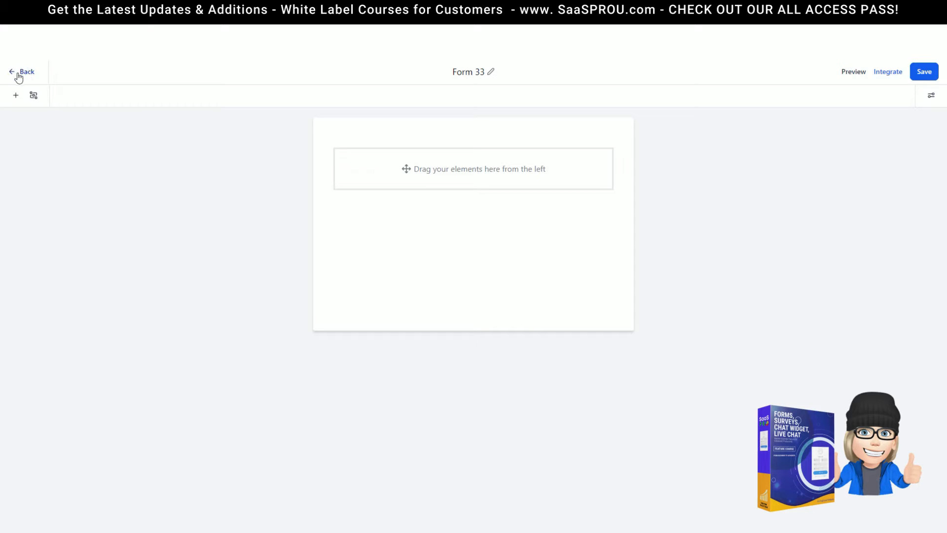
Rename Form 33 to 'contact us' and save the form
{"action": "left_click", "coordinate": [492, 73]}
{"action": "mouse_move", "coordinate": [467, 75]}
{"action": "left_mouse_down"}
{"action": "mouse_move", "coordinate": [477, 75]}
{"action": "mouse_move", "coordinate": [463, 72]}
{"action": "left_mouse_up"}
{"action": "left_click", "coordinate": [462, 72]}
{"action": "key", "text": "ctrl+a"}
{"action": "type", "text": "contact us"}
{"action": "key", "text": "Return"}
{"action": "left_click", "coordinate": [887, 74]}
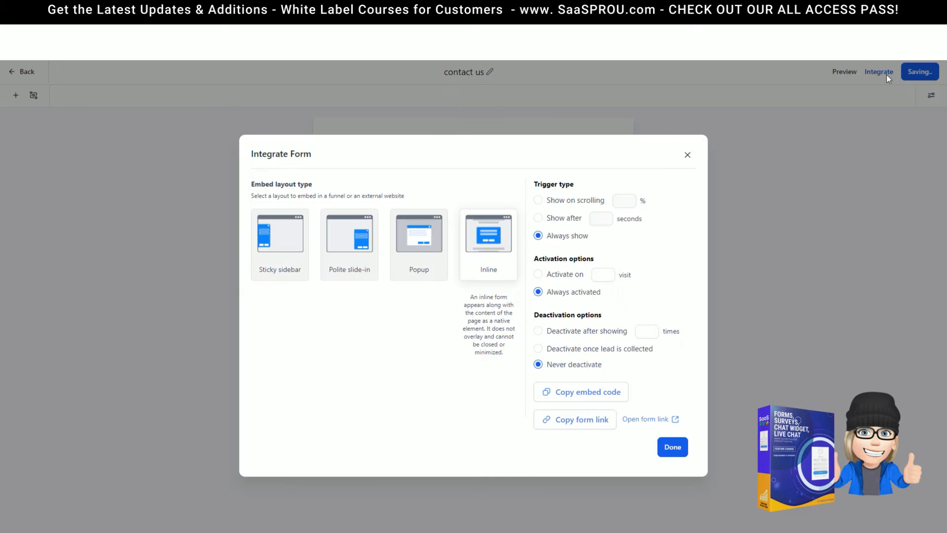
{"action": "left_click", "coordinate": [687, 155]}
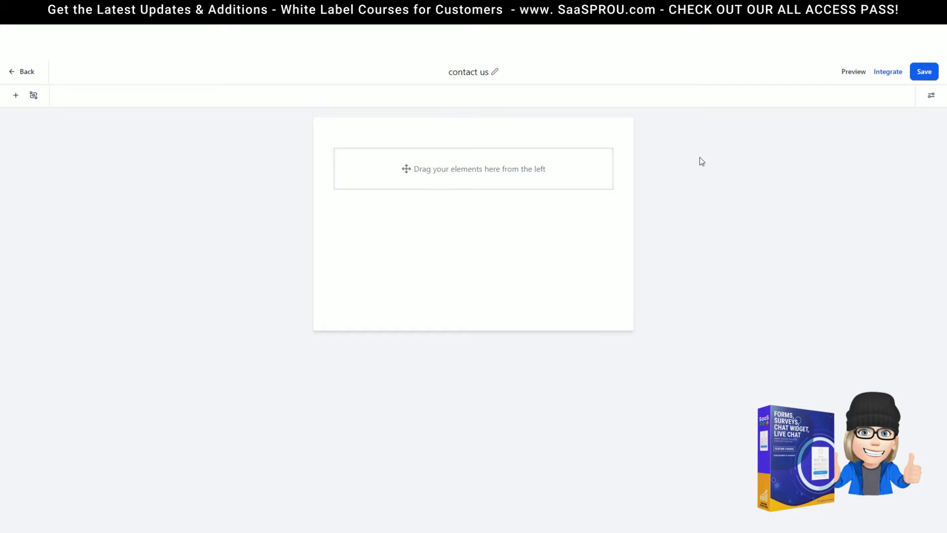
{"action": "left_click", "coordinate": [926, 73]}
Open the form element panel and glance at the Conditions settings before closing them
{"action": "left_click", "coordinate": [15, 97]}
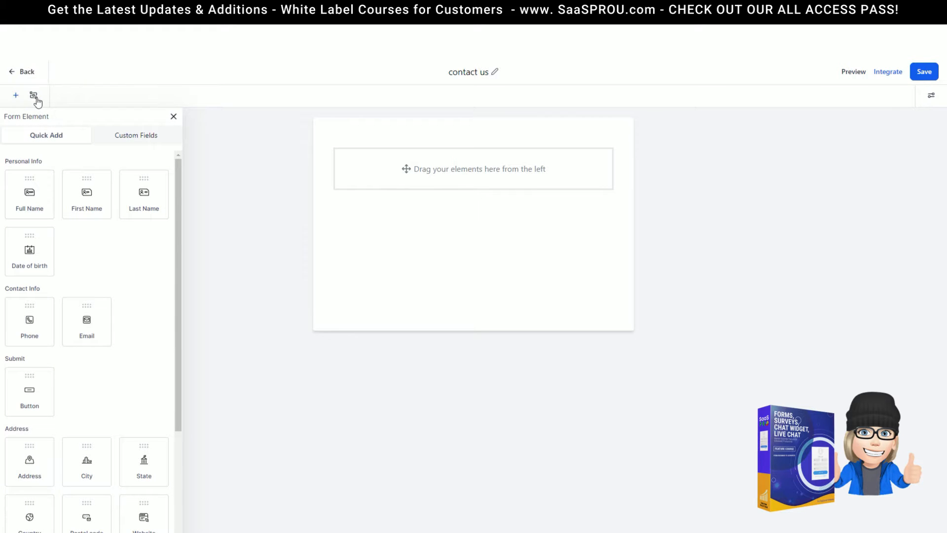
{"action": "left_click", "coordinate": [34, 96]}
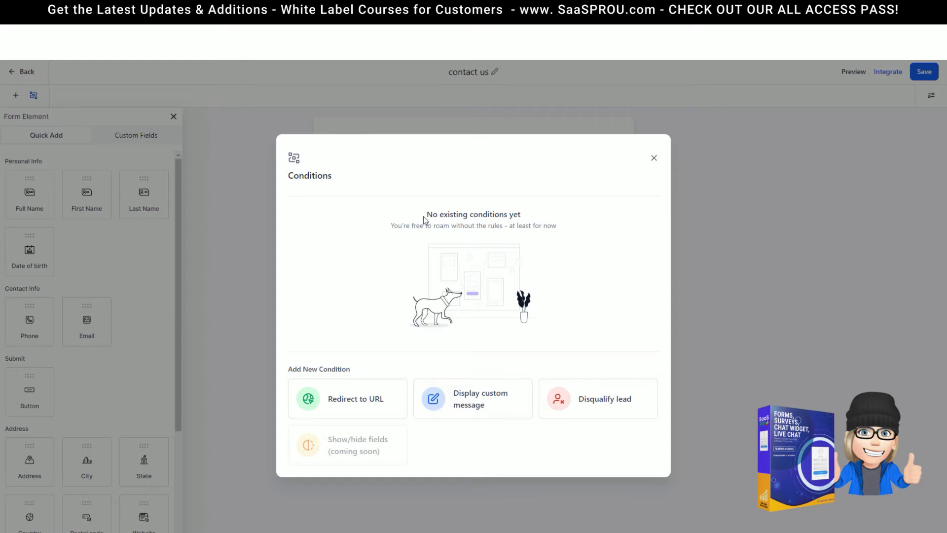
{"action": "left_click", "coordinate": [655, 158]}
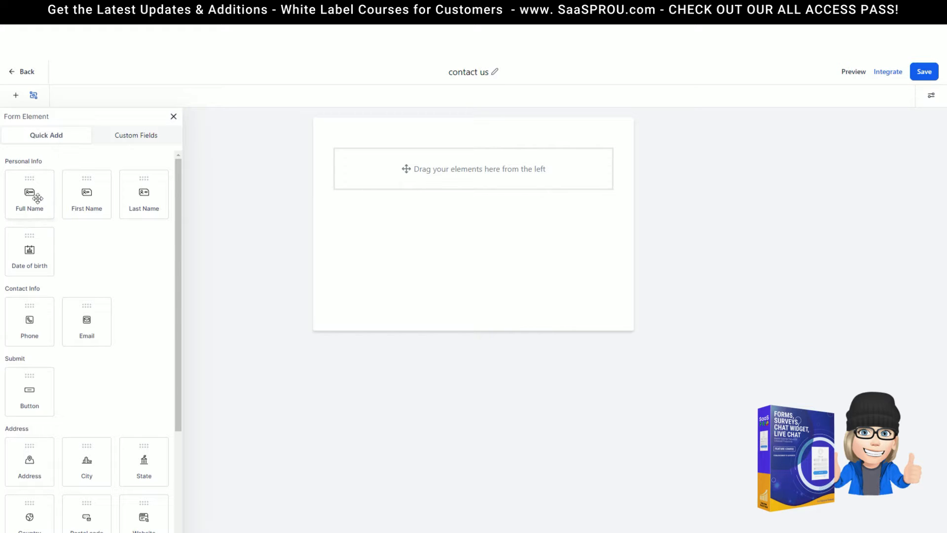
Browse the Quick Add element tiles, then switch to the Custom Fields list
{"action": "scroll", "coordinate": [27, 331], "scroll_direction": "down", "scroll_amount": 4}
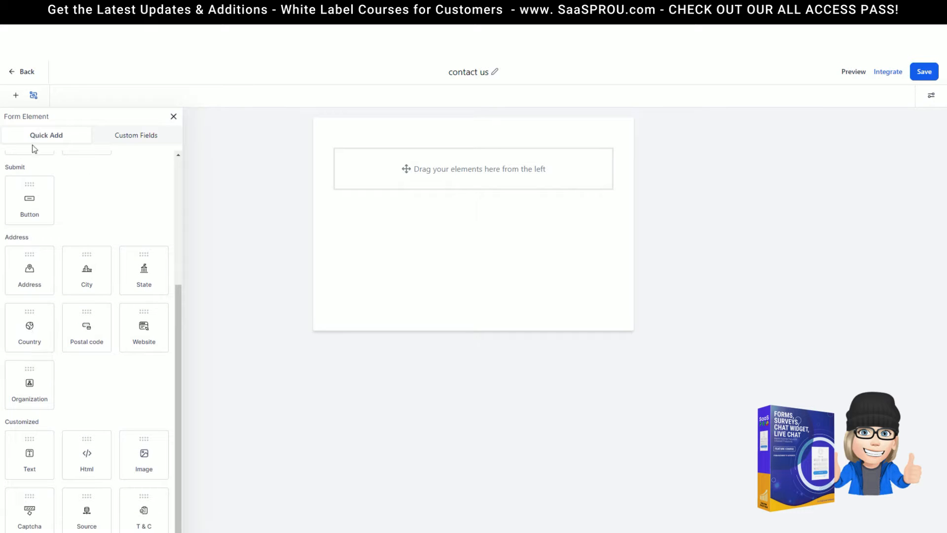
{"action": "scroll", "coordinate": [77, 331], "scroll_direction": "up", "scroll_amount": 4}
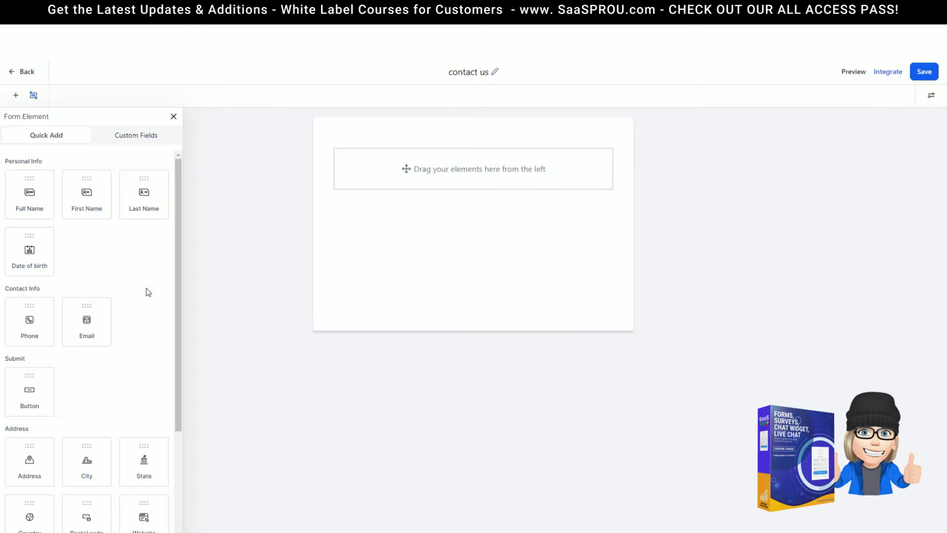
{"action": "scroll", "coordinate": [144, 222], "scroll_direction": "down", "scroll_amount": 3}
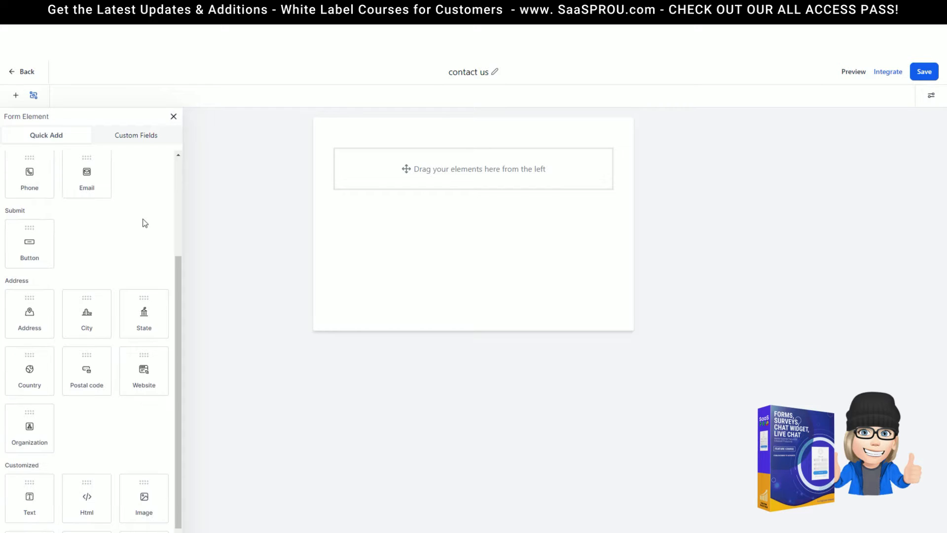
{"action": "scroll", "coordinate": [144, 222], "scroll_direction": "up", "scroll_amount": 2}
{"action": "scroll", "coordinate": [150, 300], "scroll_direction": "down", "scroll_amount": 2}
{"action": "scroll", "coordinate": [64, 436], "scroll_direction": "down", "scroll_amount": 1}
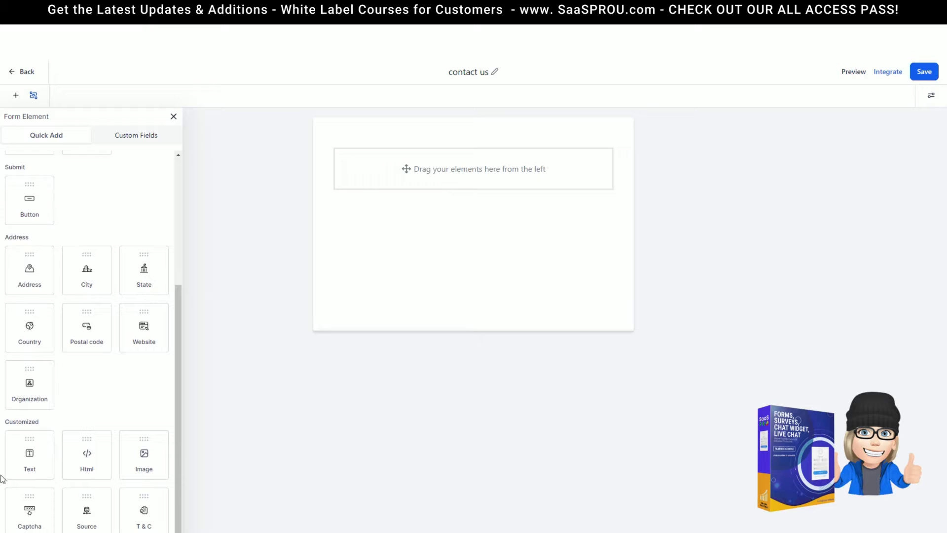
{"action": "scroll", "coordinate": [67, 296], "scroll_direction": "up", "scroll_amount": 4}
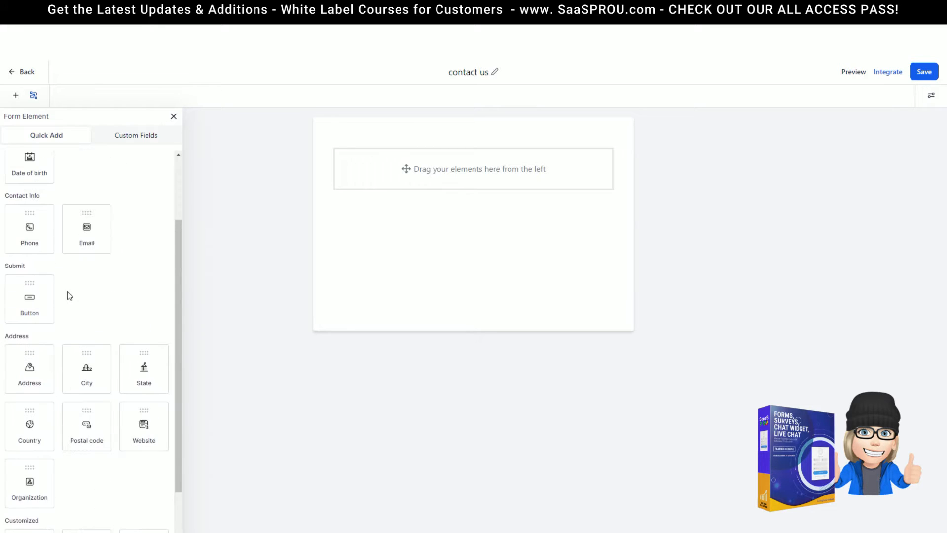
{"action": "left_click", "coordinate": [128, 140]}
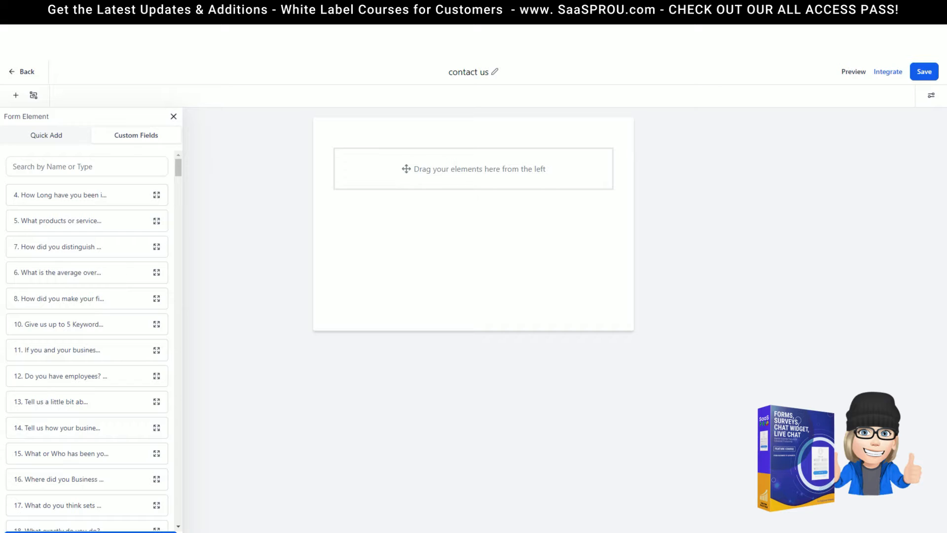
Create a single-choice dropdown field 'How Did You Hear About Us' with options referral, google, facebook, event
{"action": "left_click", "coordinate": [90, 532]}
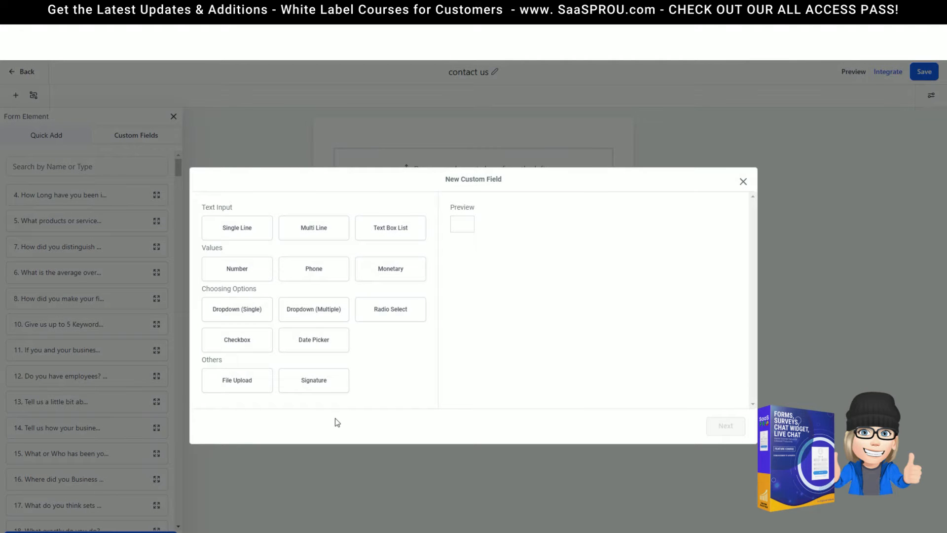
{"action": "left_click", "coordinate": [236, 314]}
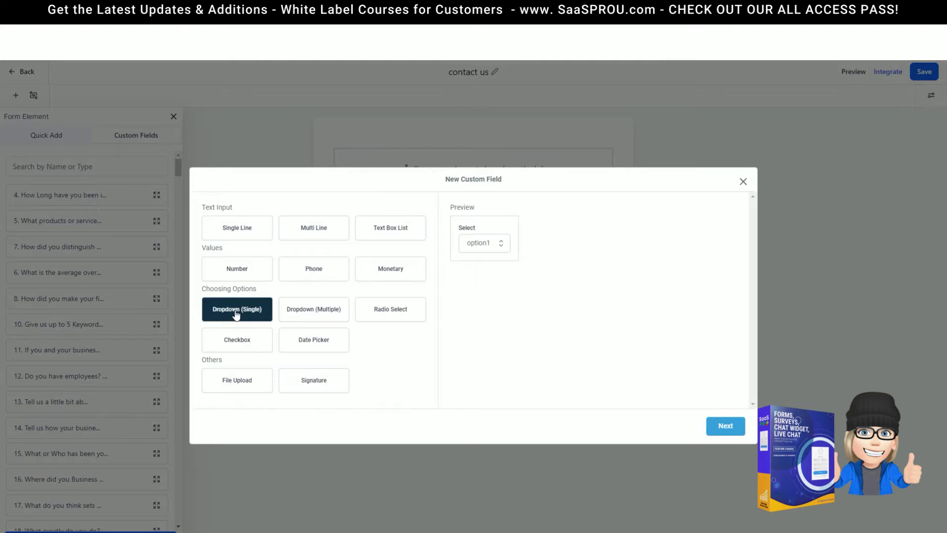
{"action": "left_click", "coordinate": [730, 427]}
{"action": "left_click", "coordinate": [267, 261]}
{"action": "type", "text": "How Did You"}
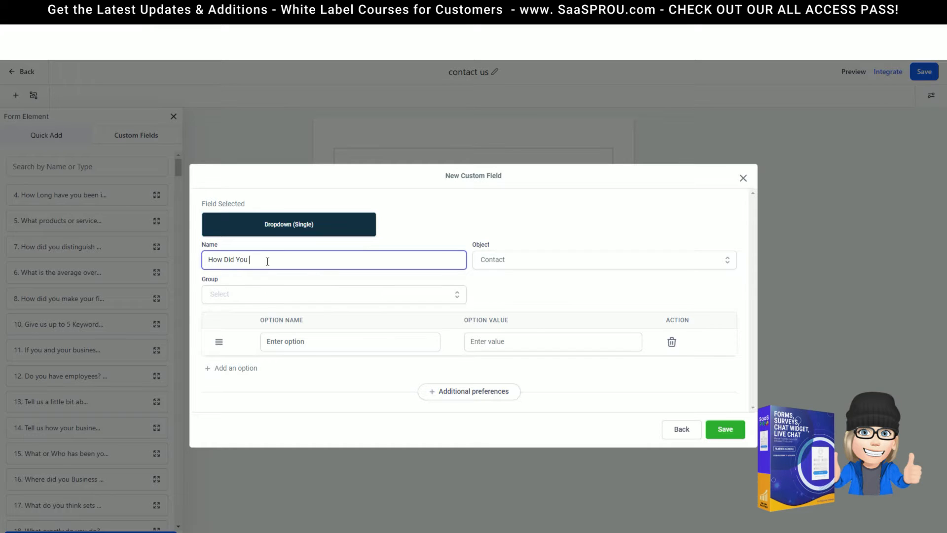
{"action": "type", "text": " Hear About Us?"}
{"action": "left_click", "coordinate": [297, 340]}
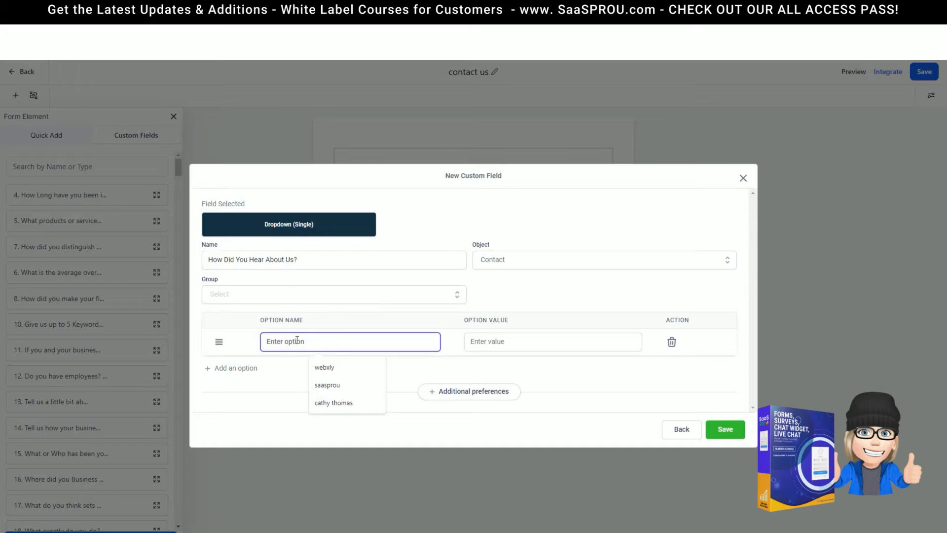
{"action": "type", "text": "referral"}
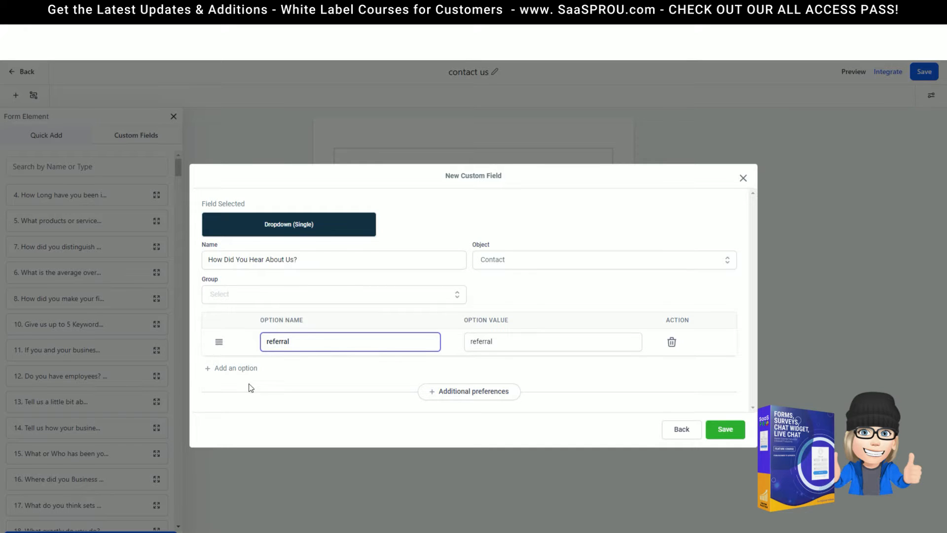
{"action": "key", "text": "Return"}
{"action": "type", "text": "google"}
{"action": "key", "text": "Return"}
{"action": "type", "text": "facebook"}
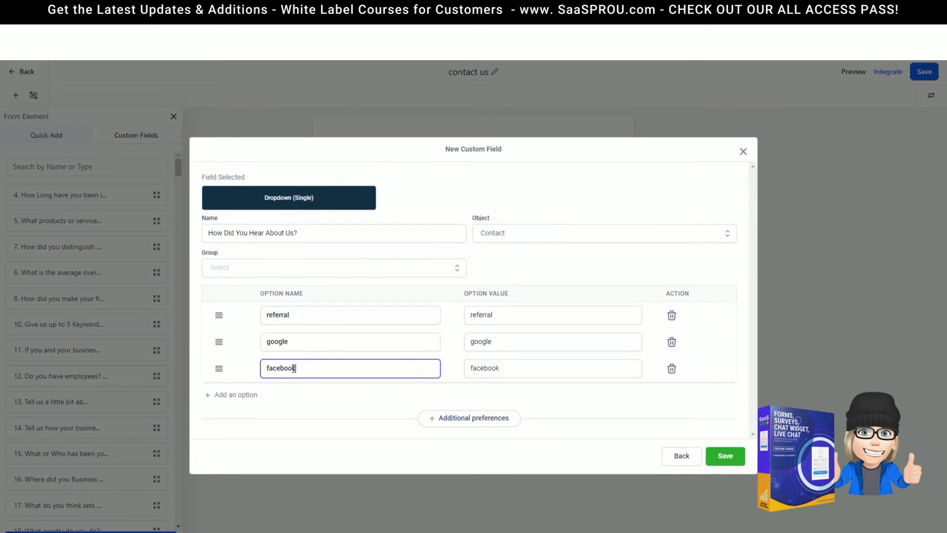
{"action": "key", "text": "Return"}
{"action": "type", "text": "event"}
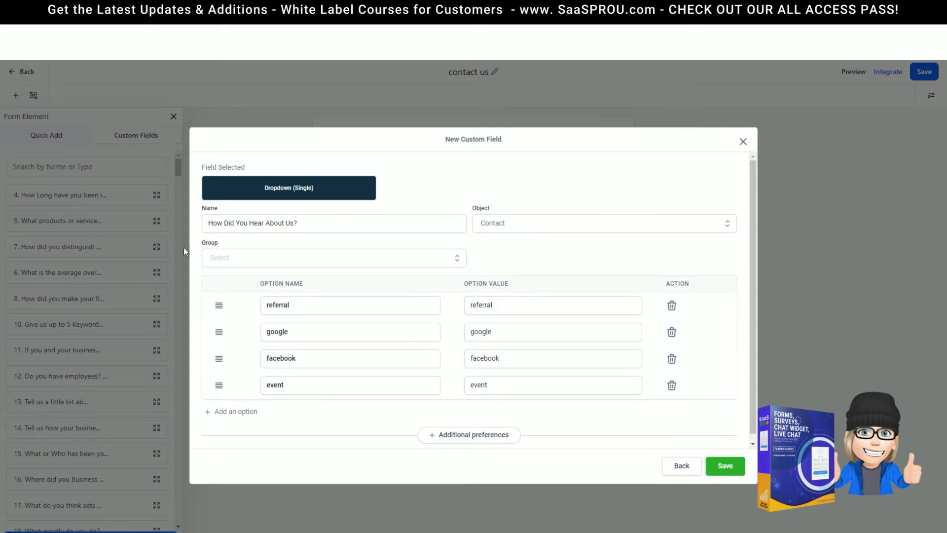
Put the field in the Contact group on Contact records and save it
{"action": "left_click", "coordinate": [226, 258]}
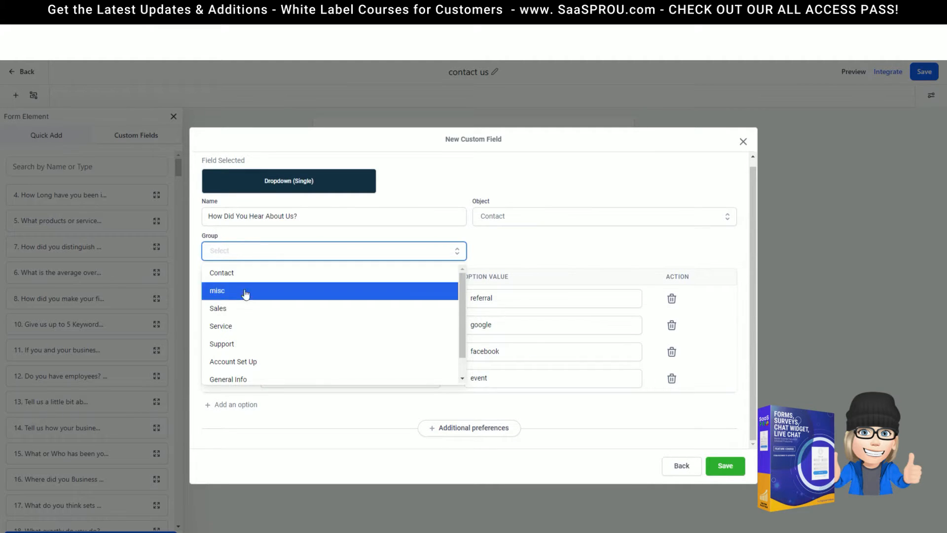
{"action": "scroll", "coordinate": [249, 348], "scroll_direction": "down", "scroll_amount": 1}
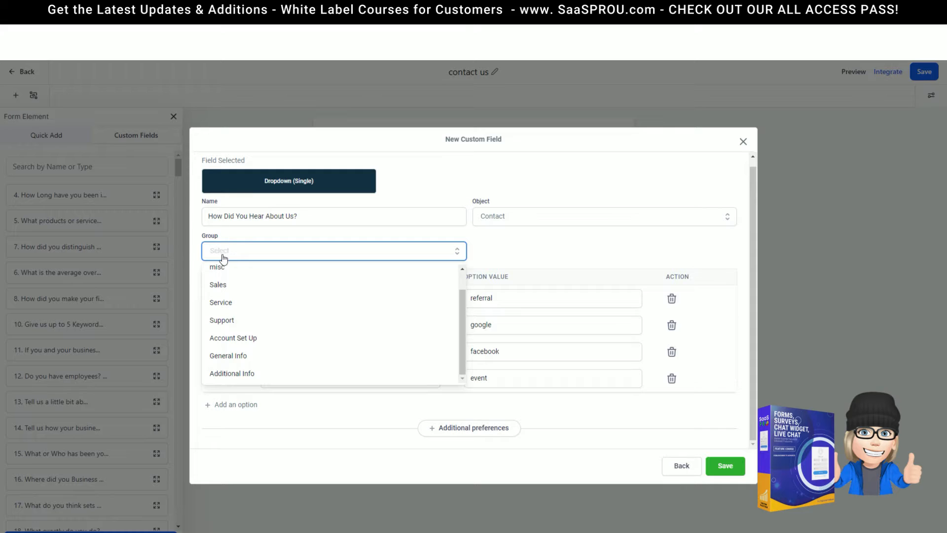
{"action": "scroll", "coordinate": [222, 288], "scroll_direction": "up", "scroll_amount": 1}
{"action": "left_click", "coordinate": [225, 279]}
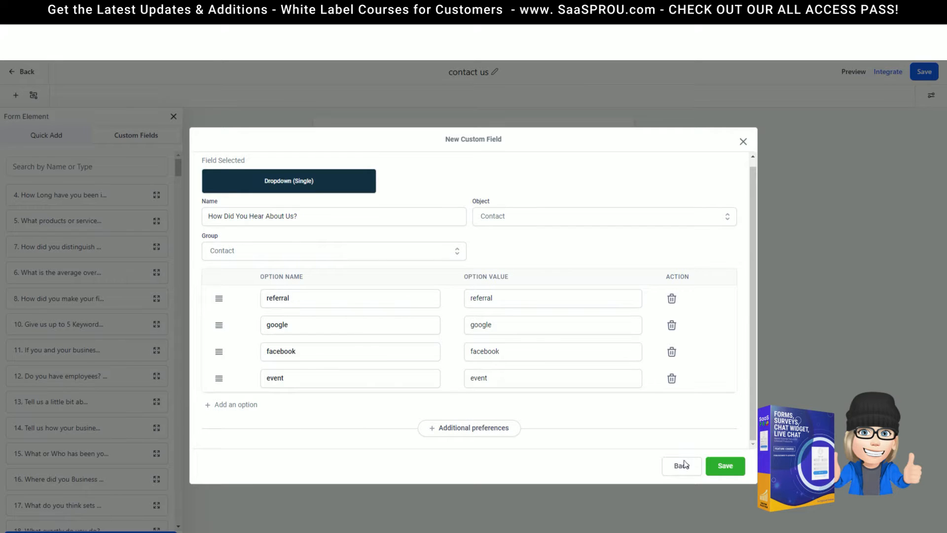
{"action": "left_click", "coordinate": [525, 221]}
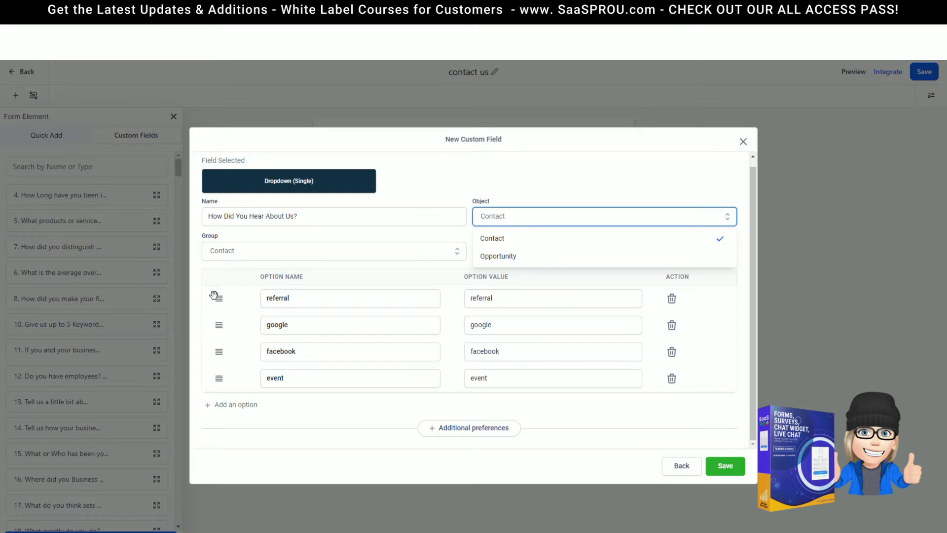
{"action": "left_click", "coordinate": [500, 241]}
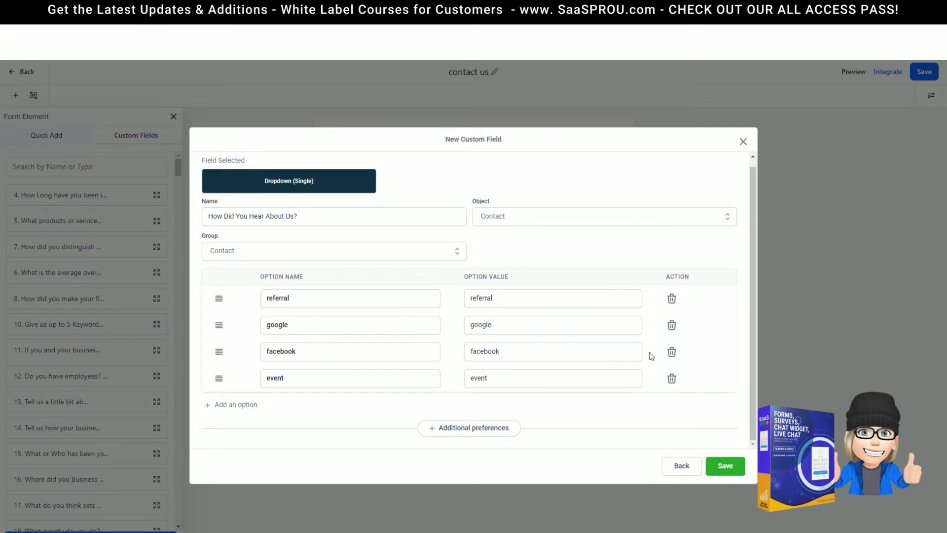
{"action": "left_click", "coordinate": [725, 466]}
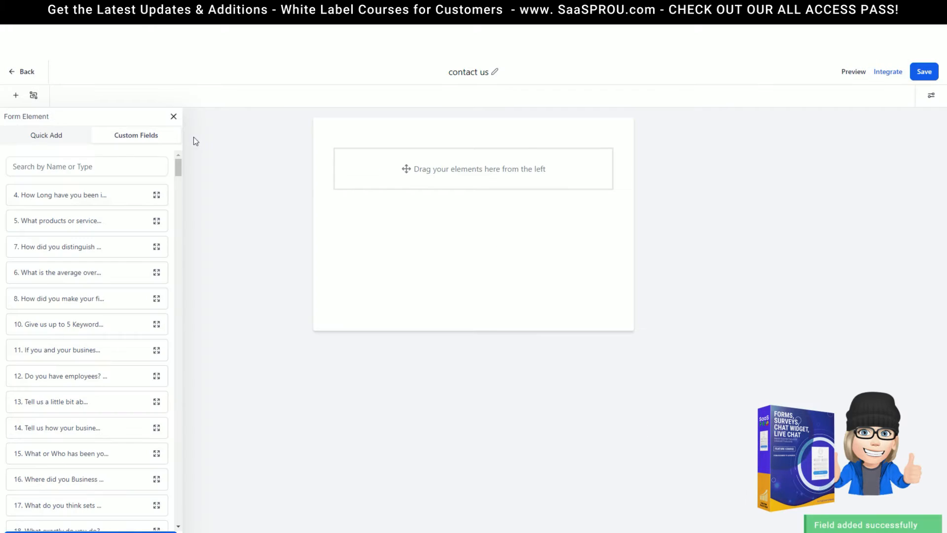
Search custom fields for 'how did' and drag the How Did You Hear About Us? field onto the canvas
{"action": "left_click", "coordinate": [69, 166]}
{"action": "left_click", "coordinate": [73, 166]}
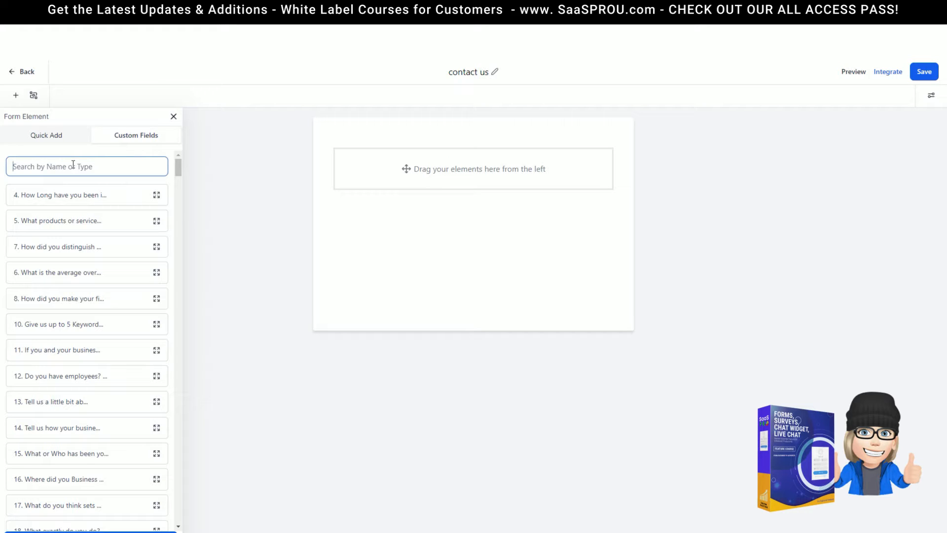
{"action": "type", "text": "how did"}
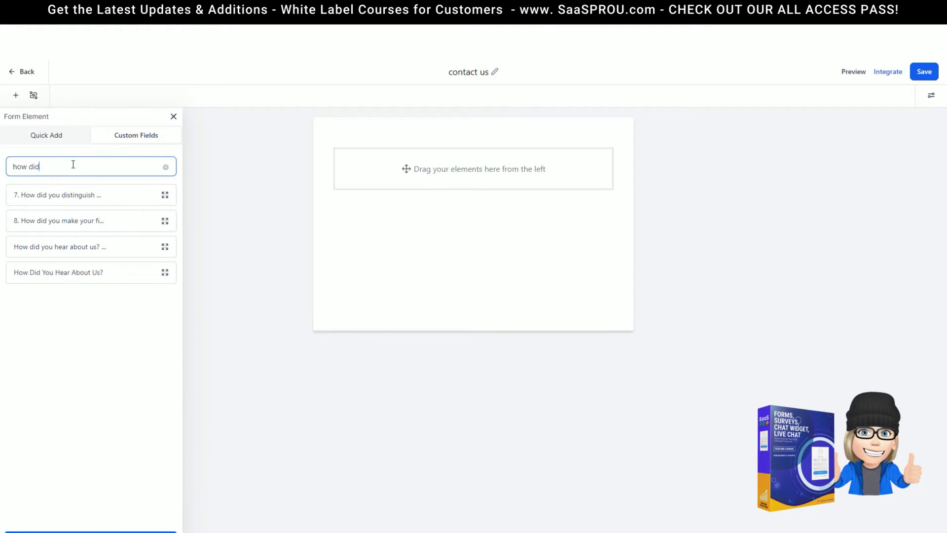
{"action": "left_click_drag", "start_coordinate": [70, 269], "coordinate": [427, 201]}
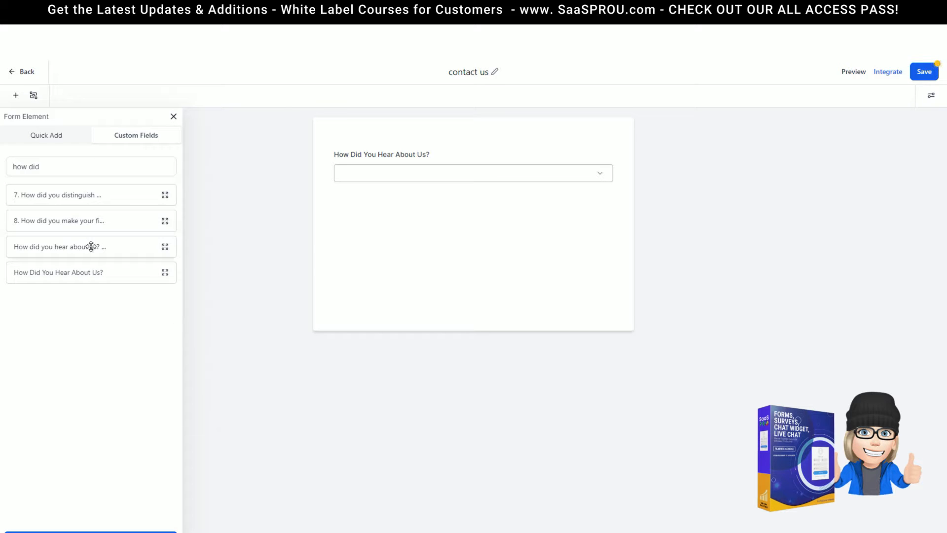
Add First Name, Last Name, Phone and Email fields from Quick Add around the dropdown
{"action": "left_click", "coordinate": [47, 137]}
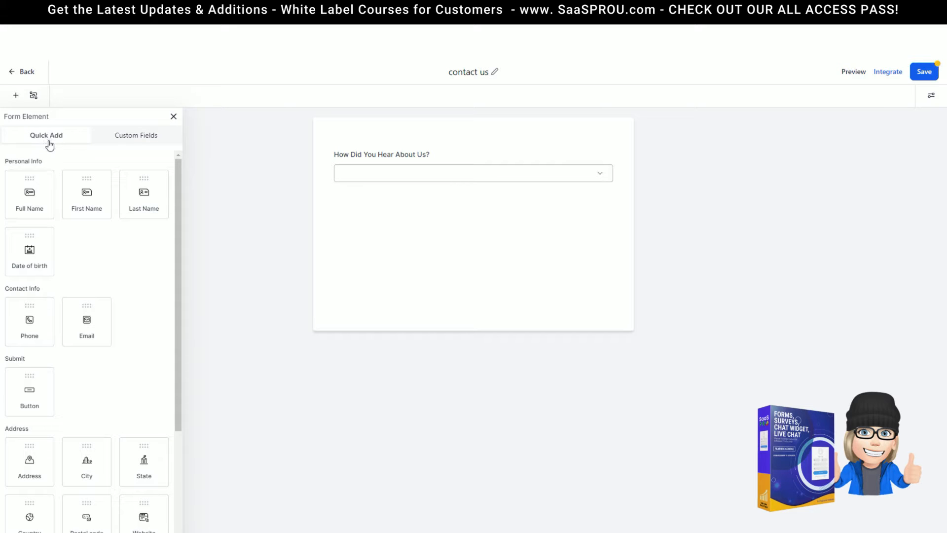
{"action": "left_click_drag", "start_coordinate": [79, 203], "coordinate": [380, 166]}
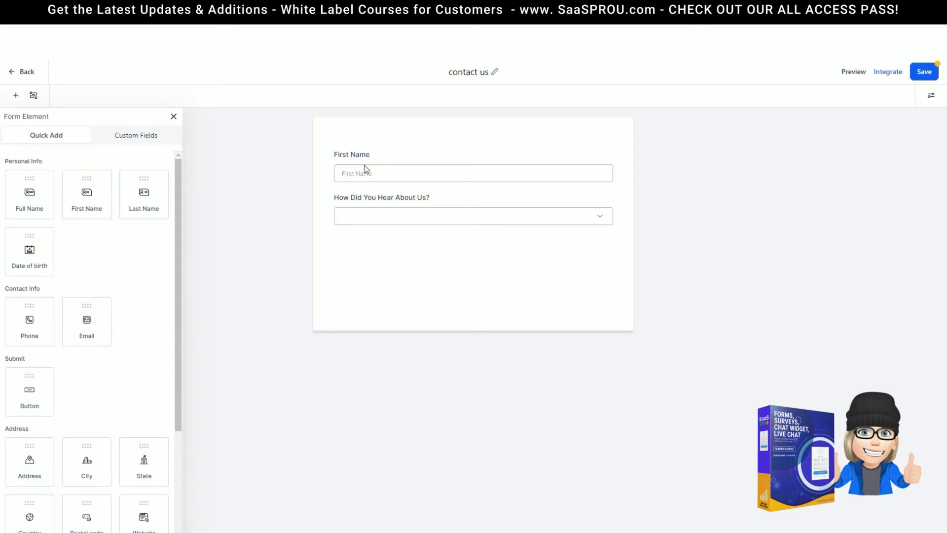
{"action": "left_click_drag", "start_coordinate": [151, 192], "coordinate": [406, 202]}
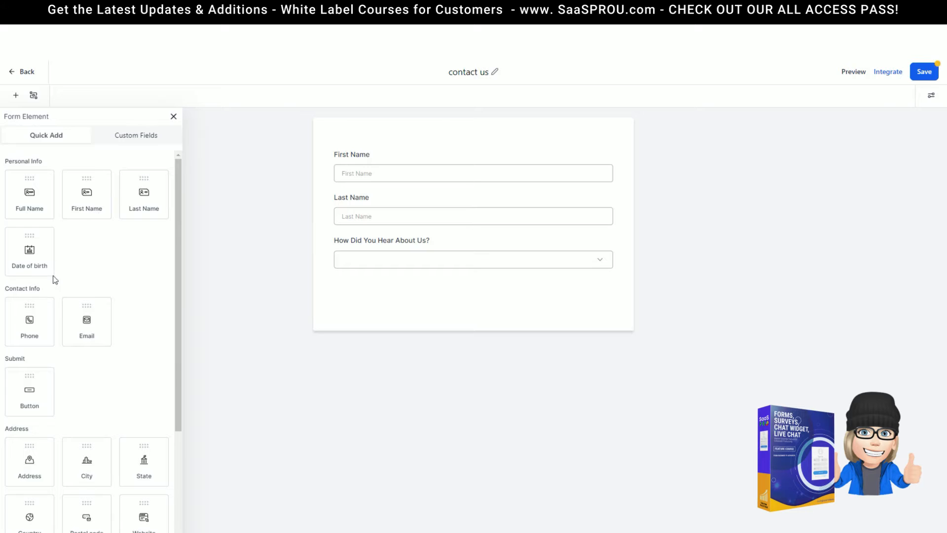
{"action": "scroll", "coordinate": [74, 295], "scroll_direction": "down", "scroll_amount": 1}
{"action": "scroll", "coordinate": [73, 295], "scroll_direction": "down", "scroll_amount": 1}
{"action": "left_click_drag", "start_coordinate": [47, 232], "coordinate": [377, 245]}
{"action": "left_click_drag", "start_coordinate": [81, 225], "coordinate": [460, 318]}
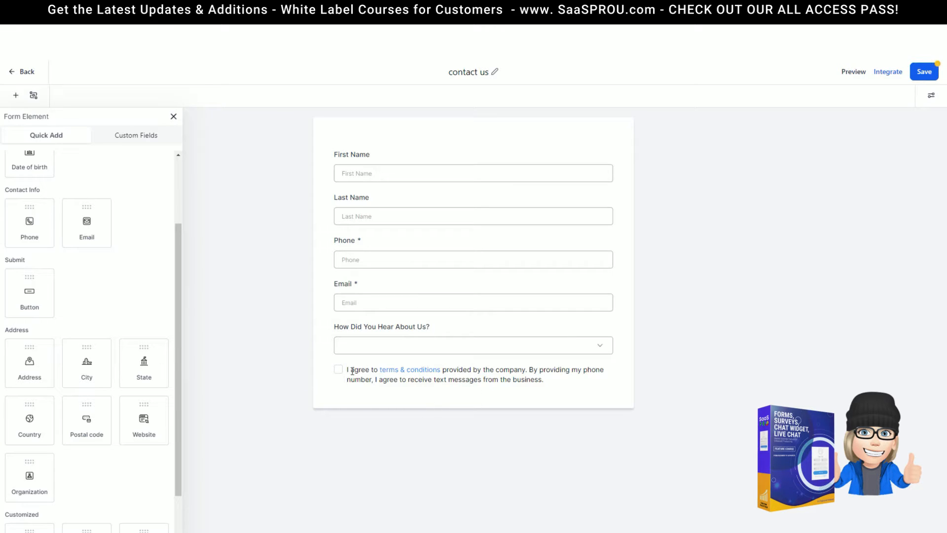
Select the terms-consent paragraph, then add a submit button and a captcha to the form
{"action": "triple_click", "coordinate": [565, 385]}
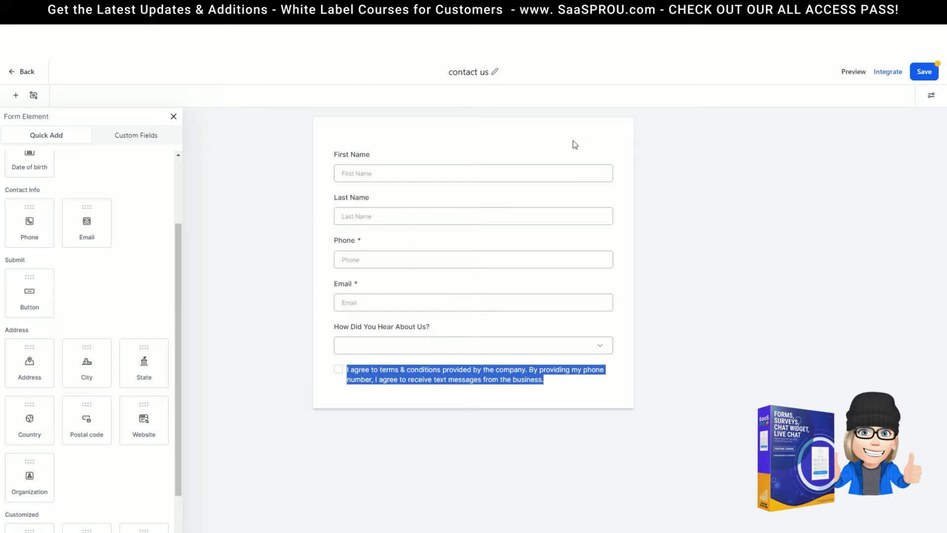
{"action": "left_click_drag", "start_coordinate": [21, 296], "coordinate": [365, 377]}
{"action": "left_click_drag", "start_coordinate": [29, 510], "coordinate": [383, 391]}
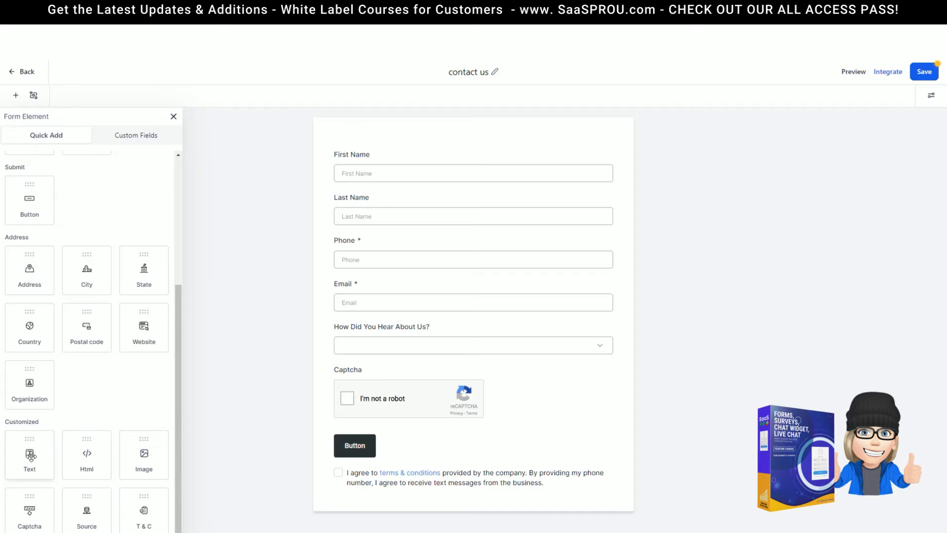
Add an image block at the top with the massage photo, 250 px wide, and delete the stray Source element
{"action": "left_click_drag", "start_coordinate": [81, 459], "coordinate": [390, 169]}
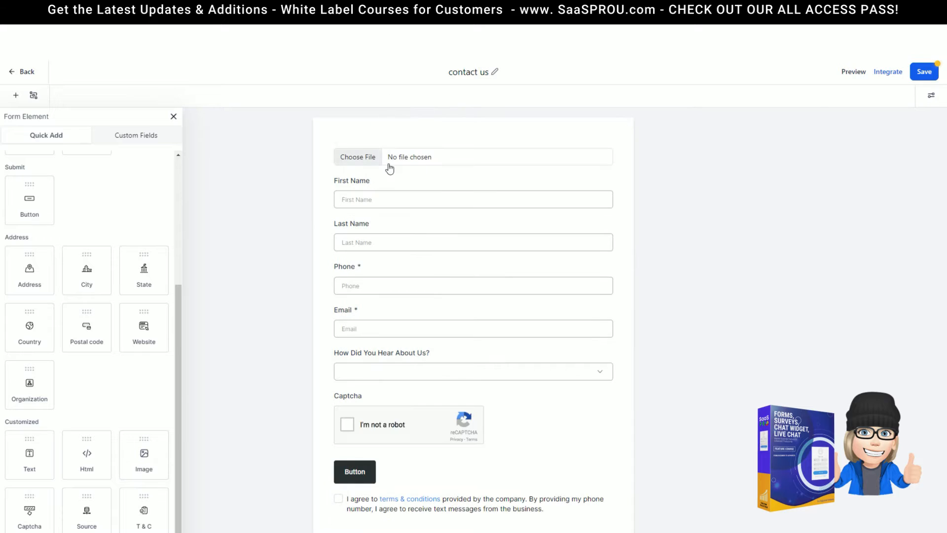
{"action": "left_click", "coordinate": [391, 157]}
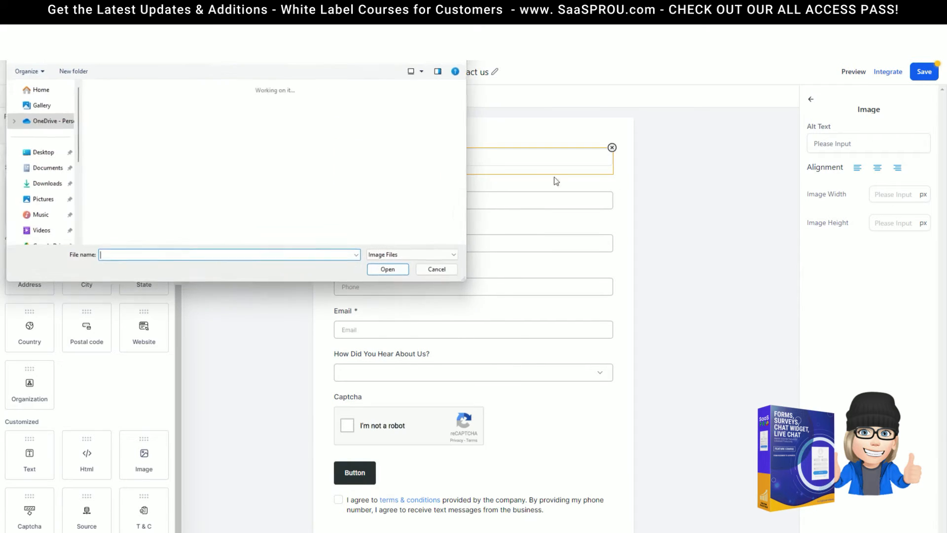
{"action": "double_click", "coordinate": [164, 127]}
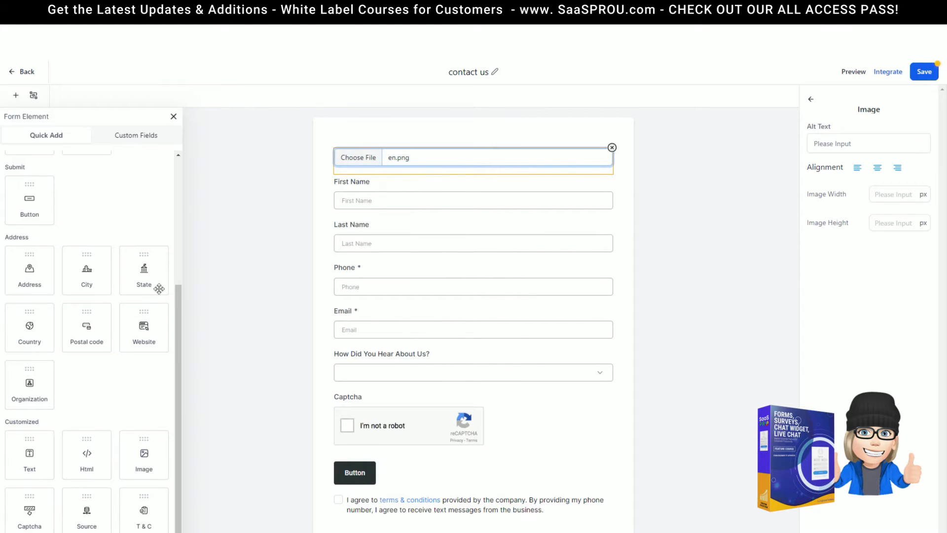
{"action": "scroll", "coordinate": [463, 312], "scroll_direction": "down", "scroll_amount": 5}
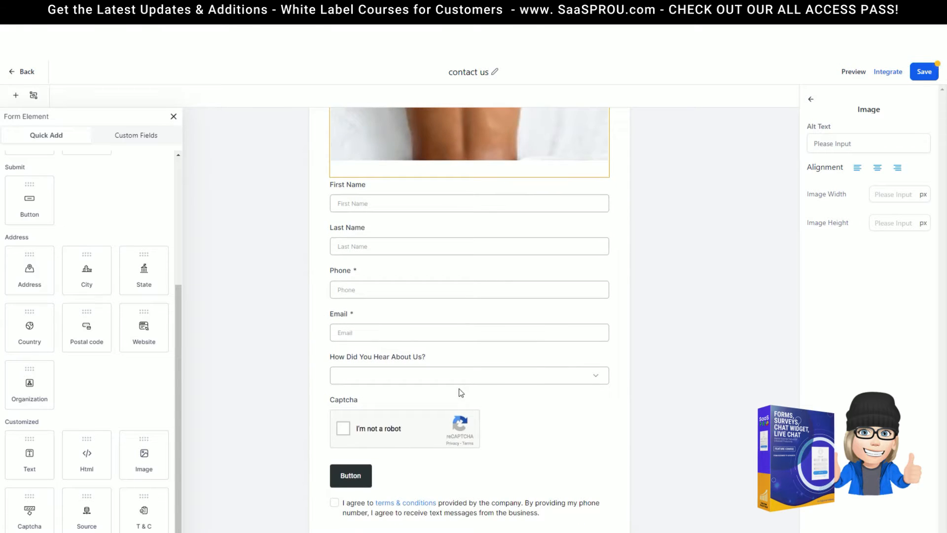
{"action": "scroll", "coordinate": [462, 392], "scroll_direction": "up", "scroll_amount": 4}
{"action": "left_click", "coordinate": [883, 194]}
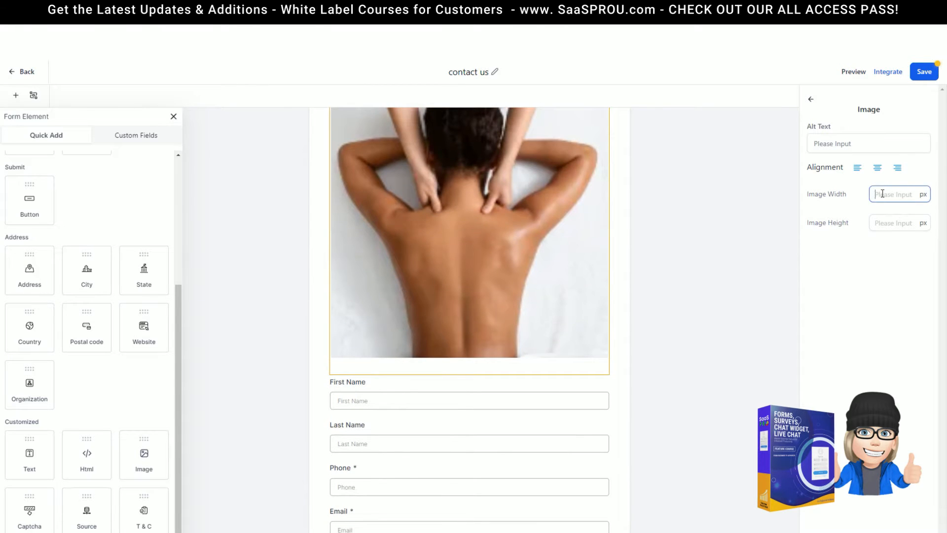
{"action": "type", "text": "250"}
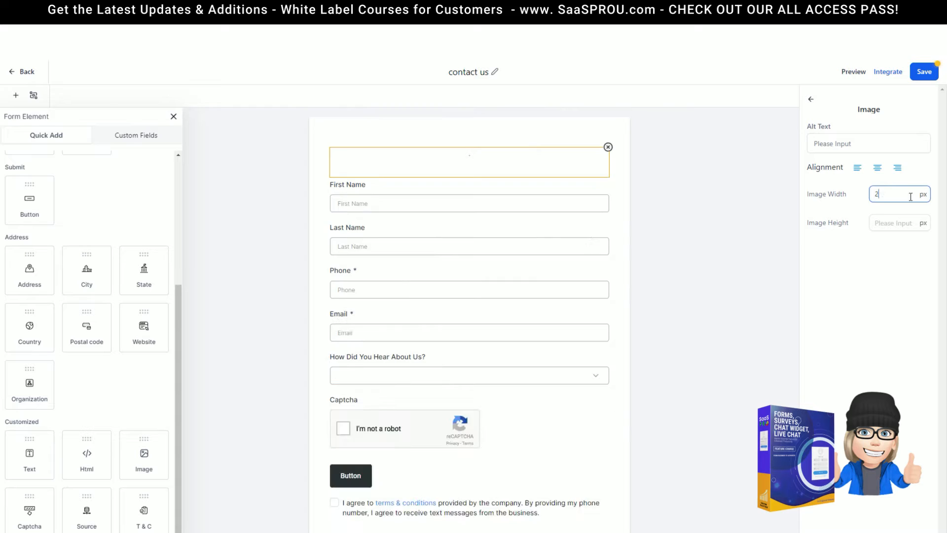
{"action": "left_click", "coordinate": [274, 176]}
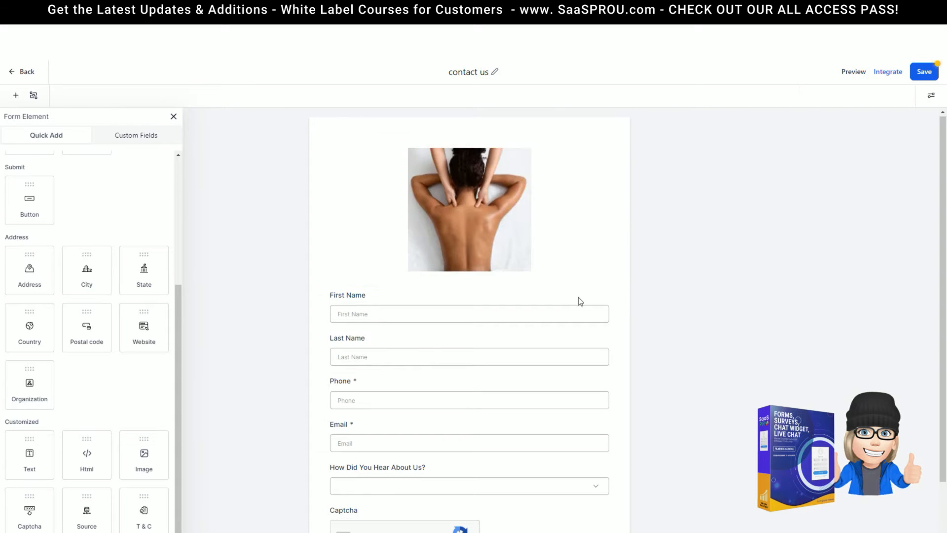
{"action": "scroll", "coordinate": [573, 301], "scroll_direction": "down", "scroll_amount": 2}
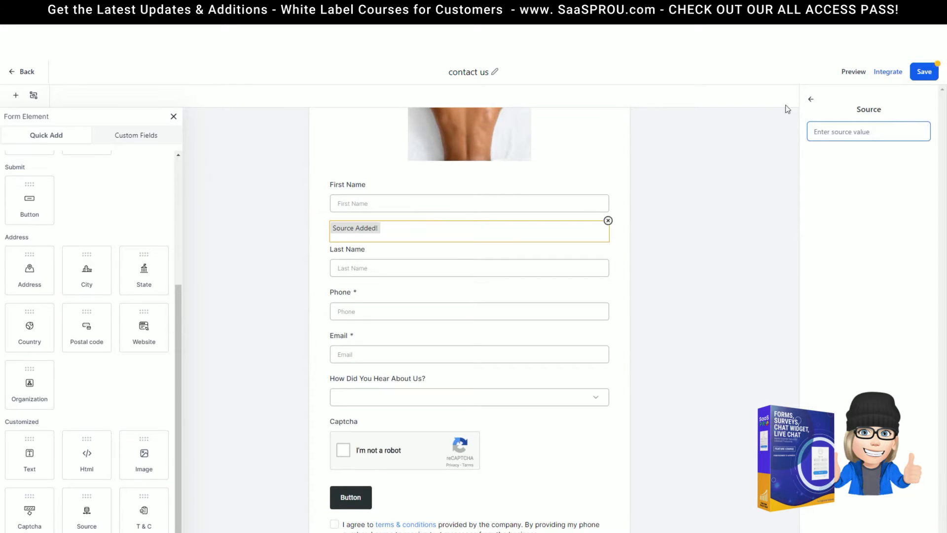
{"action": "left_click", "coordinate": [608, 221]}
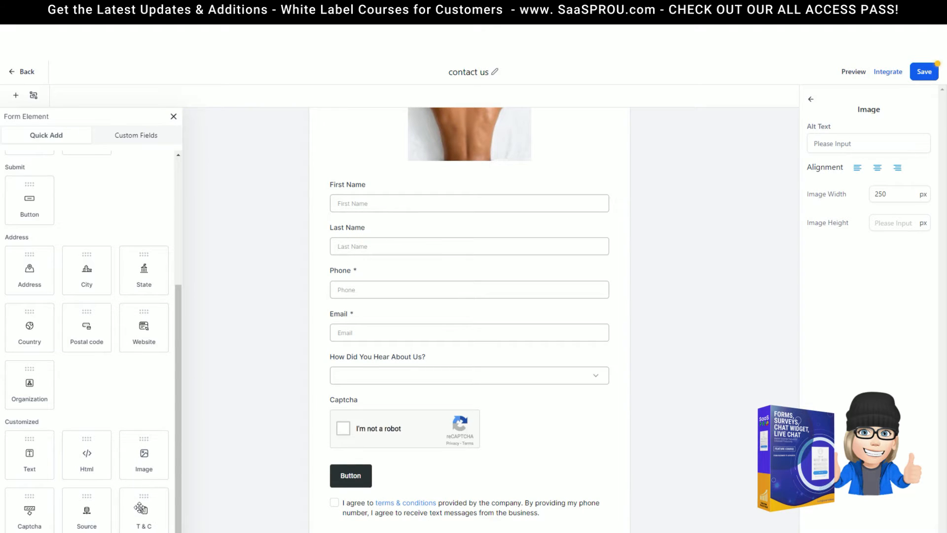
Try placing a terms element below the button, abandon it, and return to the Custom Fields list
{"action": "left_click_drag", "start_coordinate": [134, 513], "coordinate": [367, 508]}
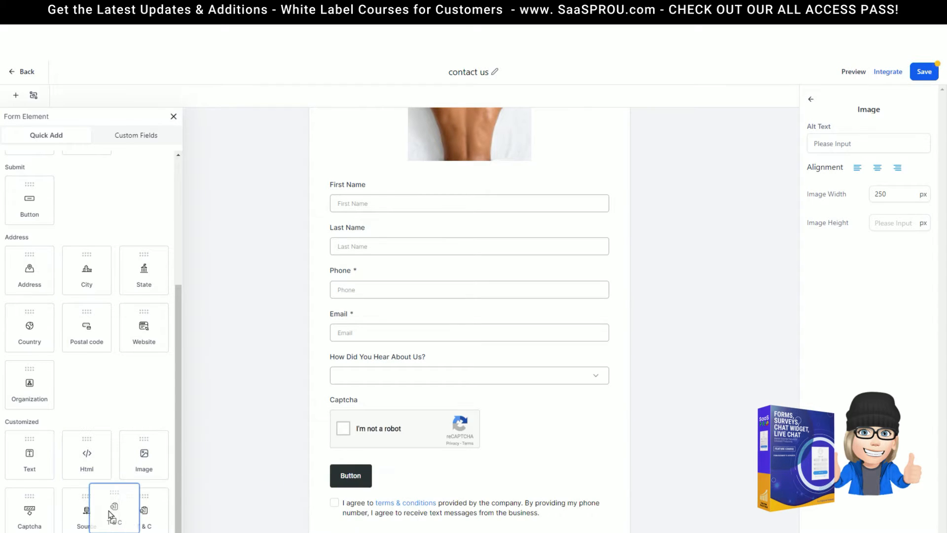
{"action": "left_click_drag", "start_coordinate": [140, 521], "coordinate": [135, 498]}
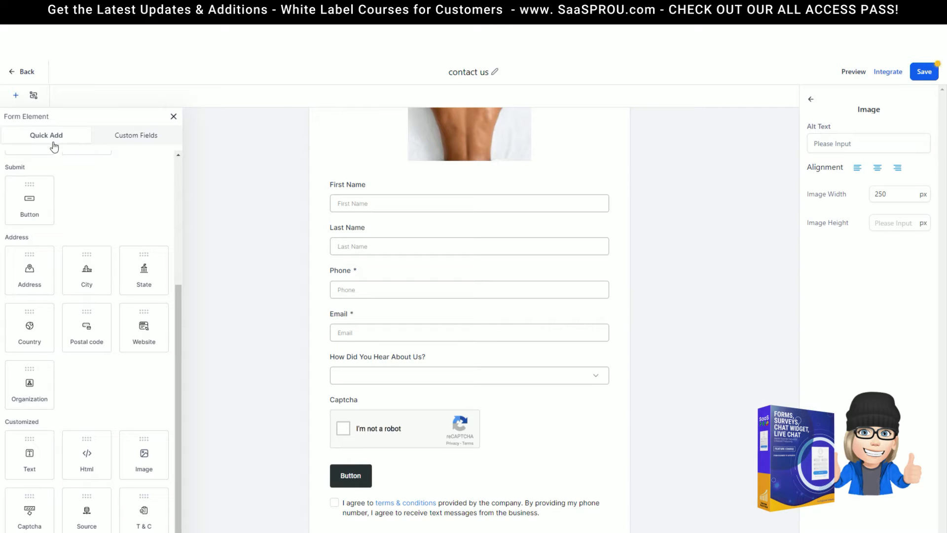
{"action": "left_click", "coordinate": [145, 143]}
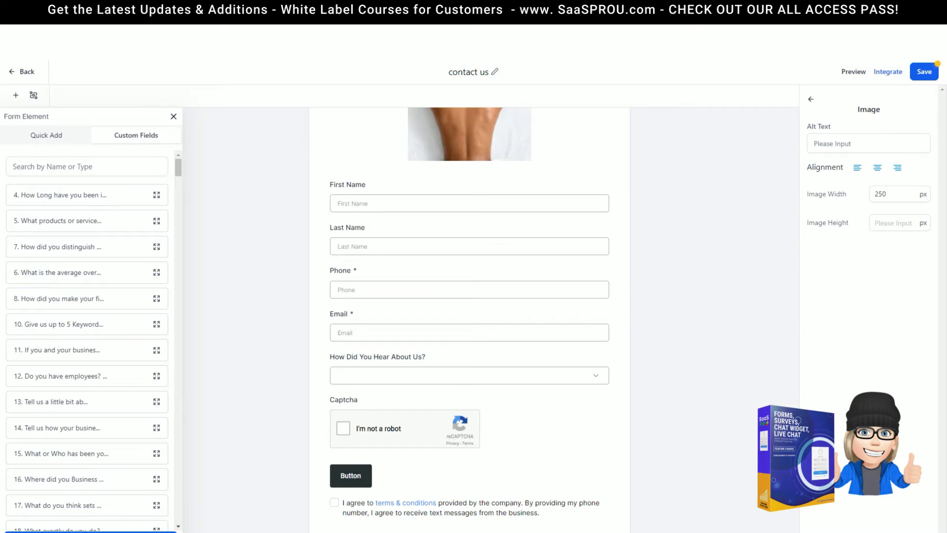
{"action": "scroll", "coordinate": [526, 272], "scroll_direction": "up", "scroll_amount": 3}
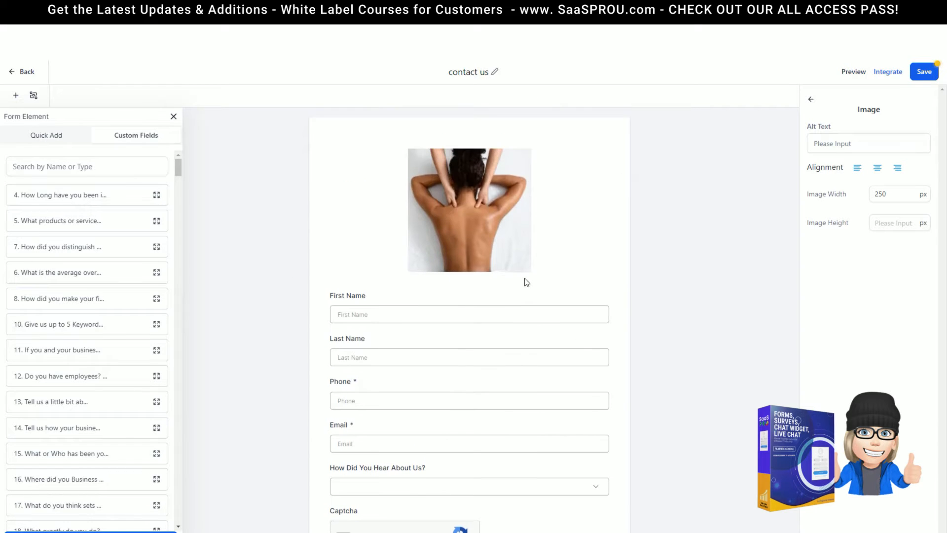
Select the massage image and try its left, centre and right alignment options
{"action": "left_click", "coordinate": [175, 119]}
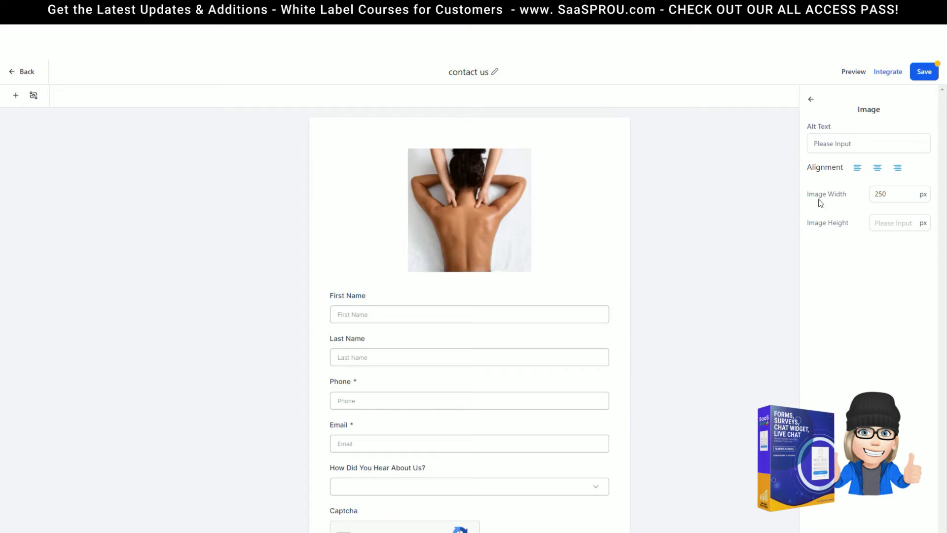
{"action": "left_click", "coordinate": [320, 172]}
{"action": "left_click", "coordinate": [448, 187]}
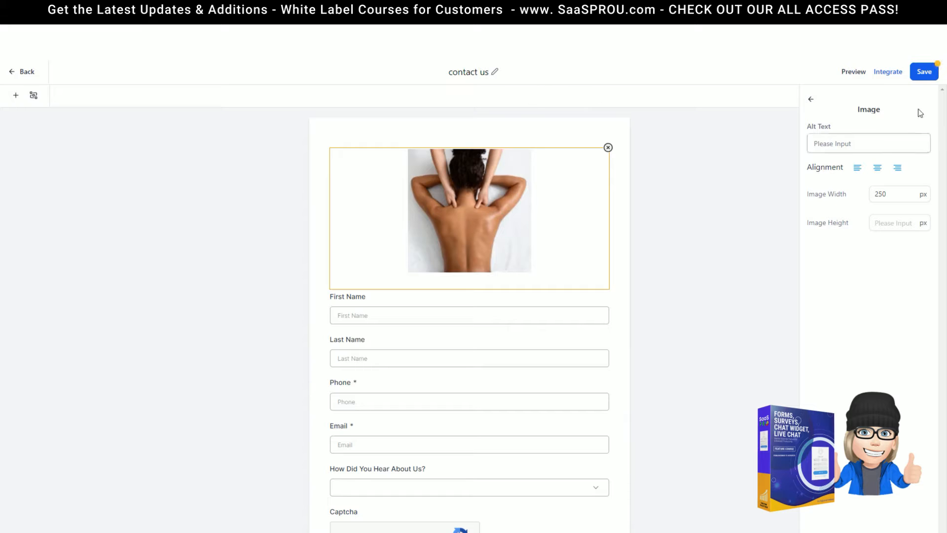
{"action": "scroll", "coordinate": [422, 375], "scroll_direction": "down", "scroll_amount": 3}
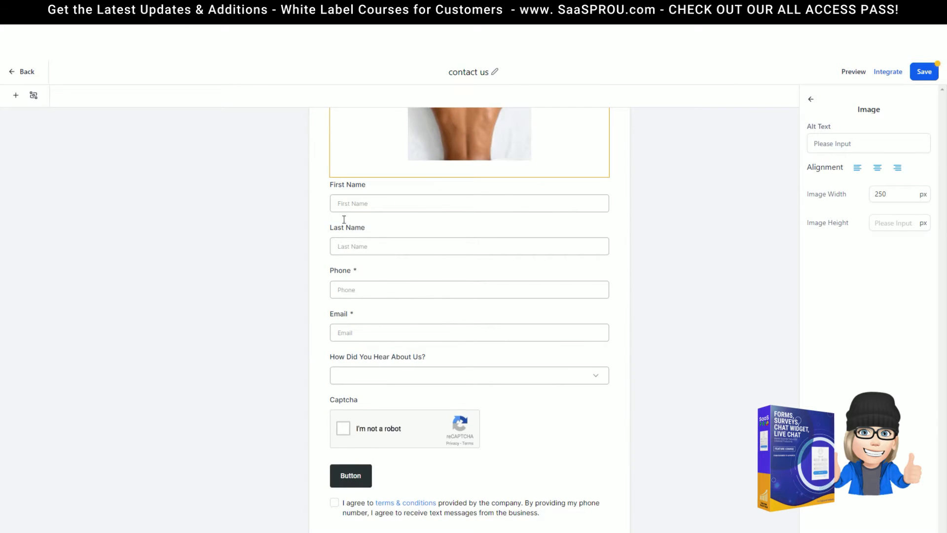
{"action": "scroll", "coordinate": [521, 303], "scroll_direction": "up", "scroll_amount": 2}
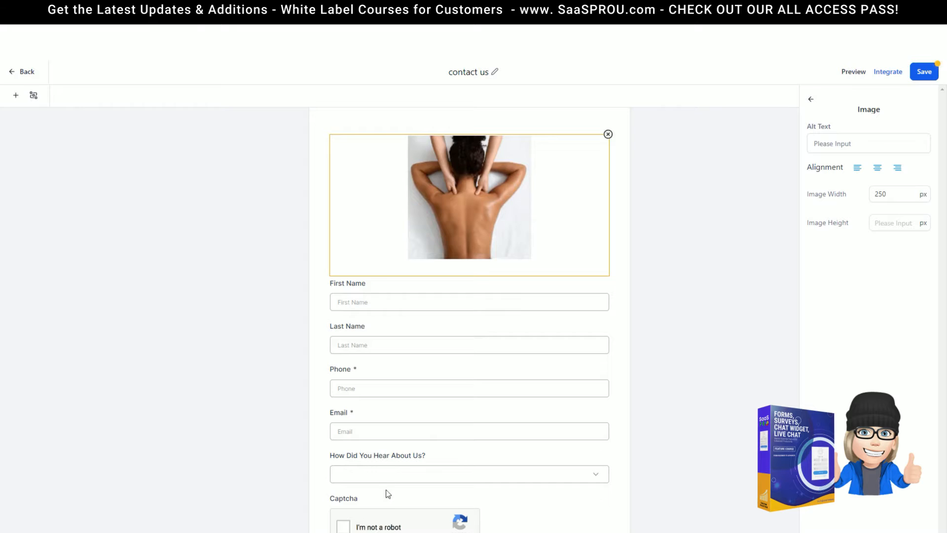
{"action": "scroll", "coordinate": [387, 493], "scroll_direction": "down", "scroll_amount": 2}
{"action": "scroll", "coordinate": [413, 481], "scroll_direction": "up", "scroll_amount": 2}
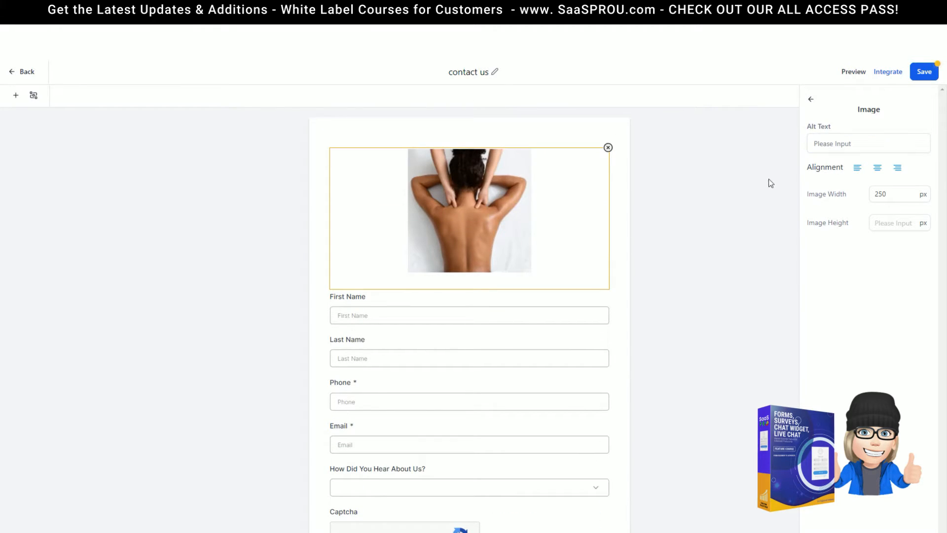
{"action": "left_click", "coordinate": [858, 168]}
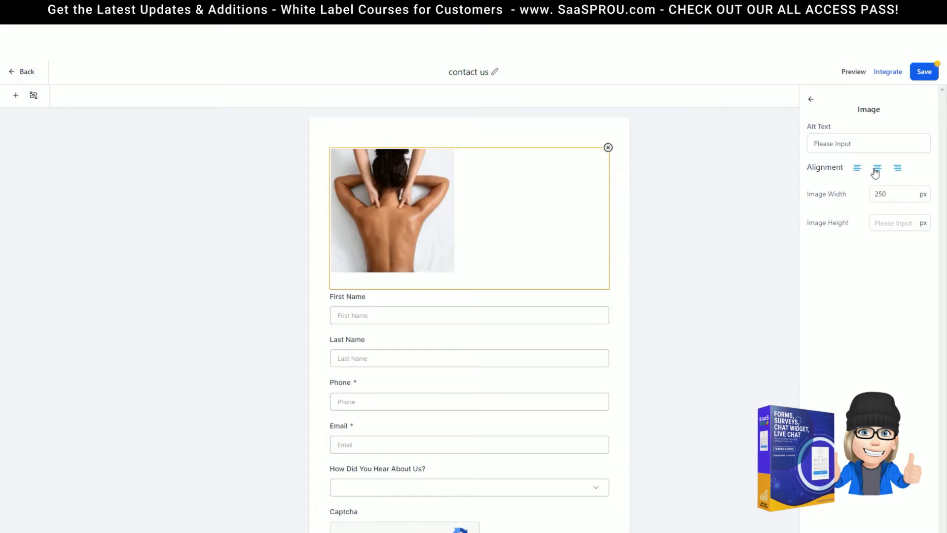
{"action": "left_click", "coordinate": [877, 170]}
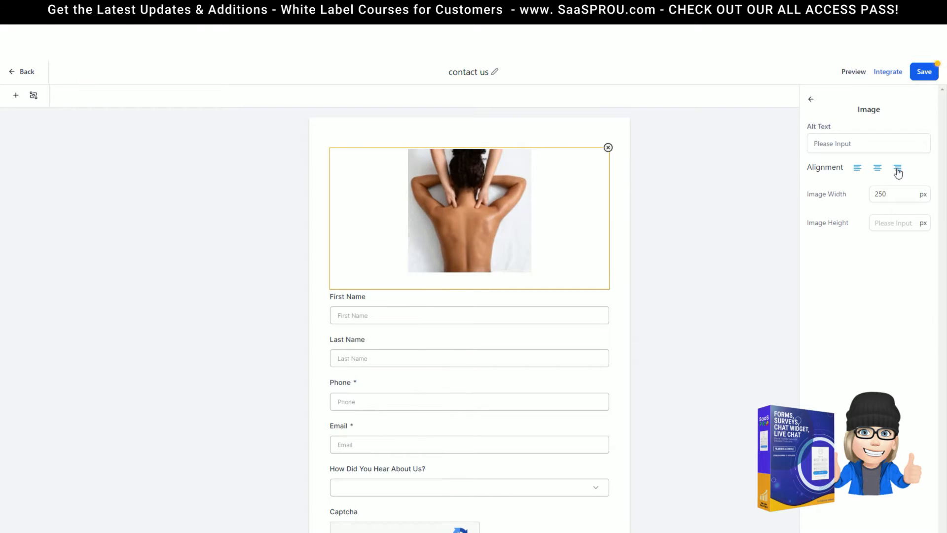
{"action": "left_click", "coordinate": [897, 170]}
Set the image width to 150, centre it, and clear the height so it scales automatically
{"action": "left_click_drag", "start_coordinate": [905, 194], "coordinate": [835, 196]}
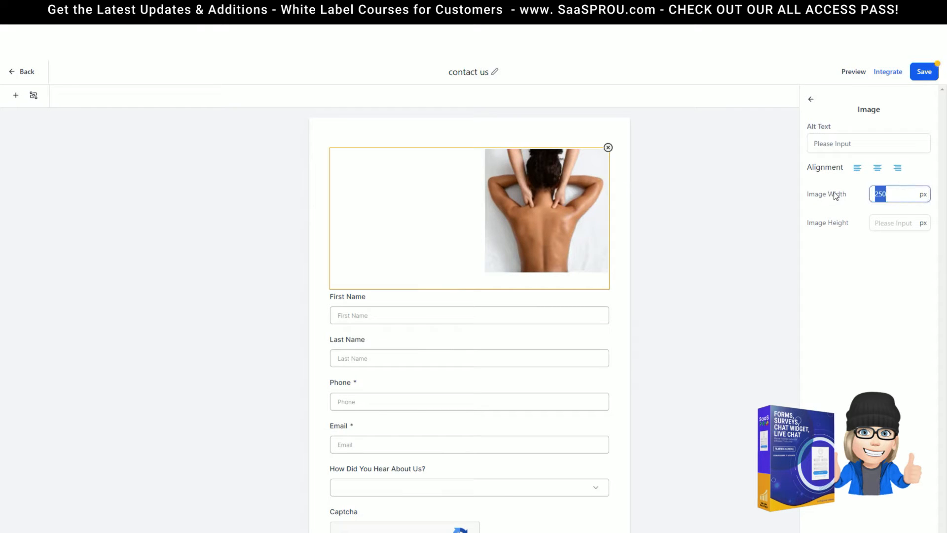
{"action": "type", "text": "150"}
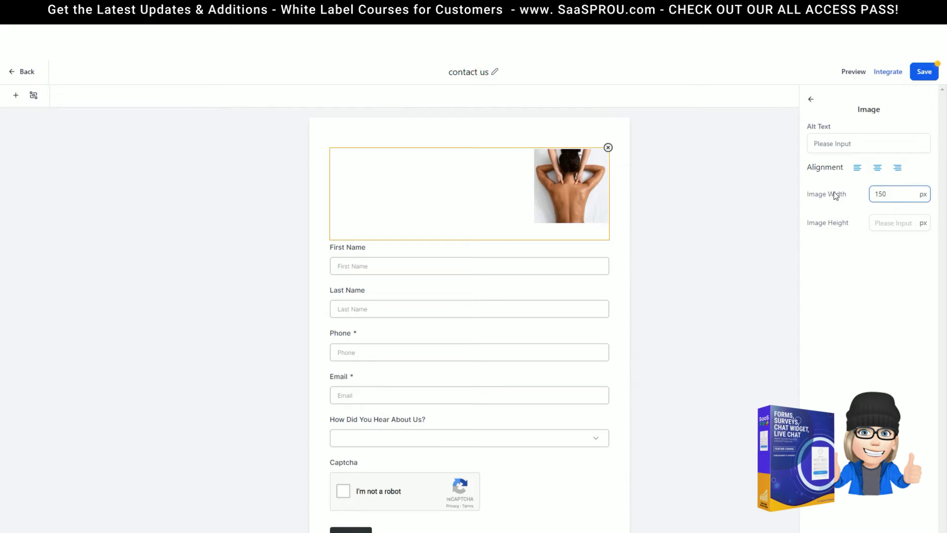
{"action": "left_click", "coordinate": [878, 169]}
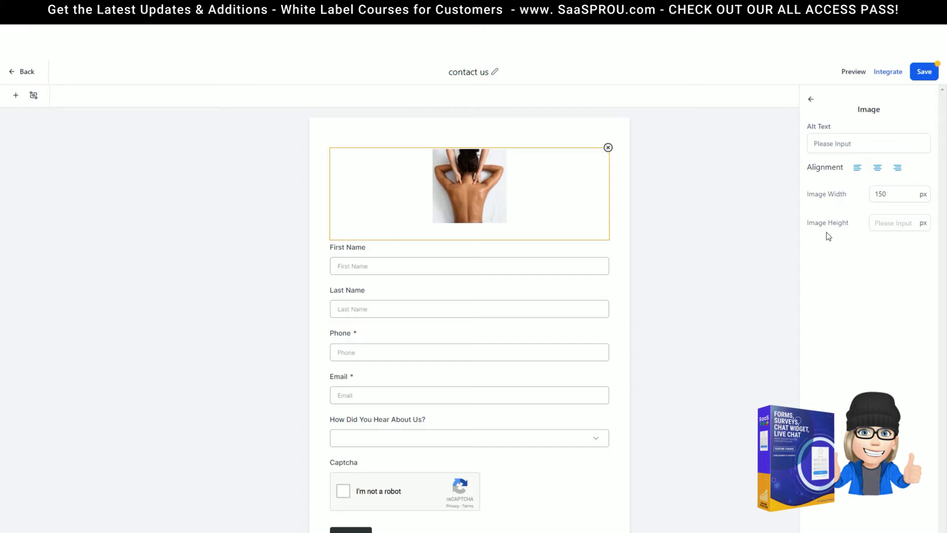
{"action": "left_click", "coordinate": [888, 223]}
{"action": "type", "text": "225"}
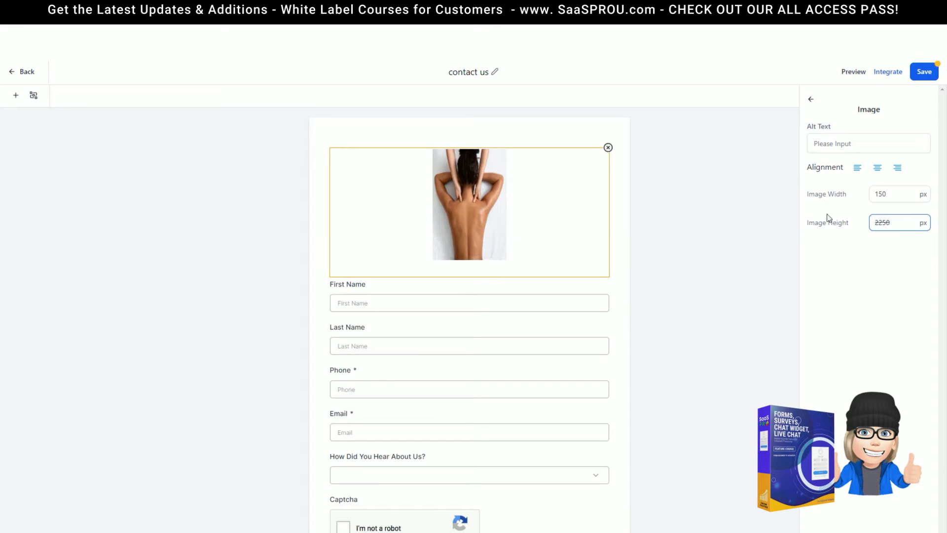
{"action": "type", "text": "0"}
{"action": "key", "text": "BackSpace"}
{"action": "key", "text": "BackSpace"}
{"action": "key", "text": "BackSpace"}
{"action": "key", "text": "BackSpace"}
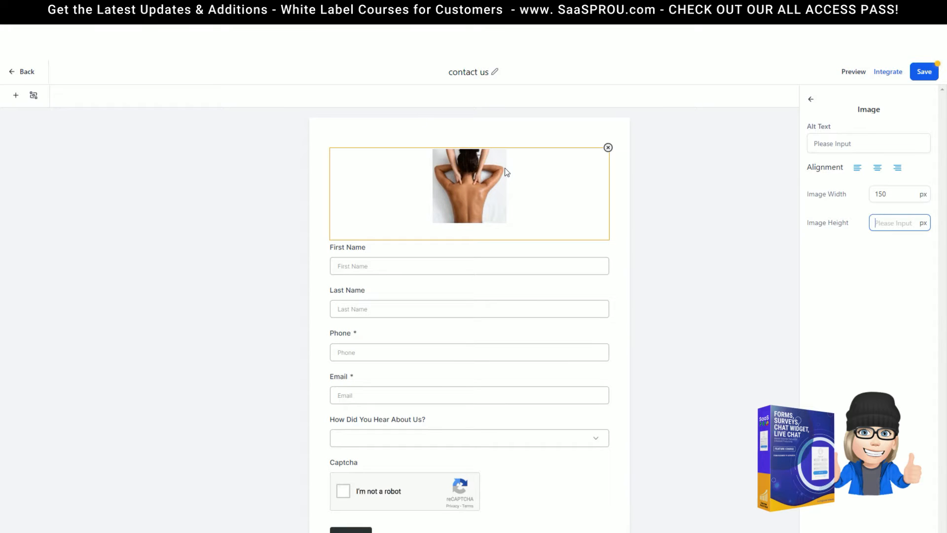
{"action": "left_click", "coordinate": [812, 100]}
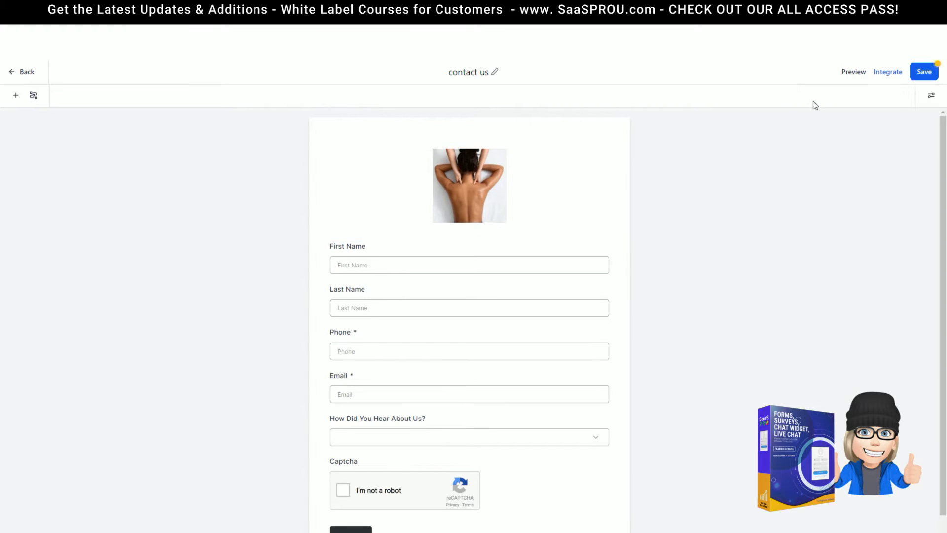
Review the settings of the First Name, Last Name, Phone, Email and dropdown fields
{"action": "left_click", "coordinate": [932, 97]}
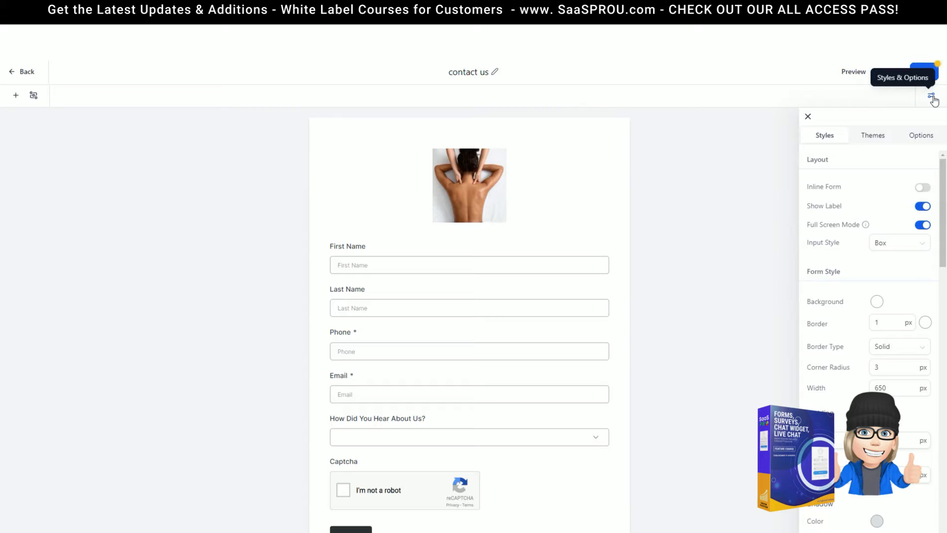
{"action": "left_click", "coordinate": [361, 256]}
{"action": "left_click", "coordinate": [458, 305]}
{"action": "left_click", "coordinate": [438, 356]}
{"action": "left_click", "coordinate": [431, 402]}
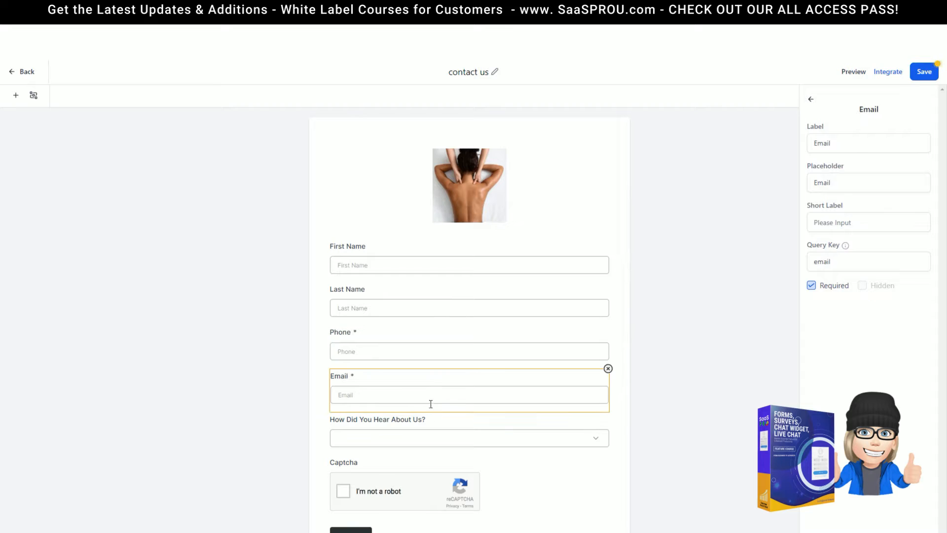
{"action": "left_click", "coordinate": [428, 434]}
{"action": "left_click", "coordinate": [414, 264]}
{"action": "left_click", "coordinate": [811, 99]}
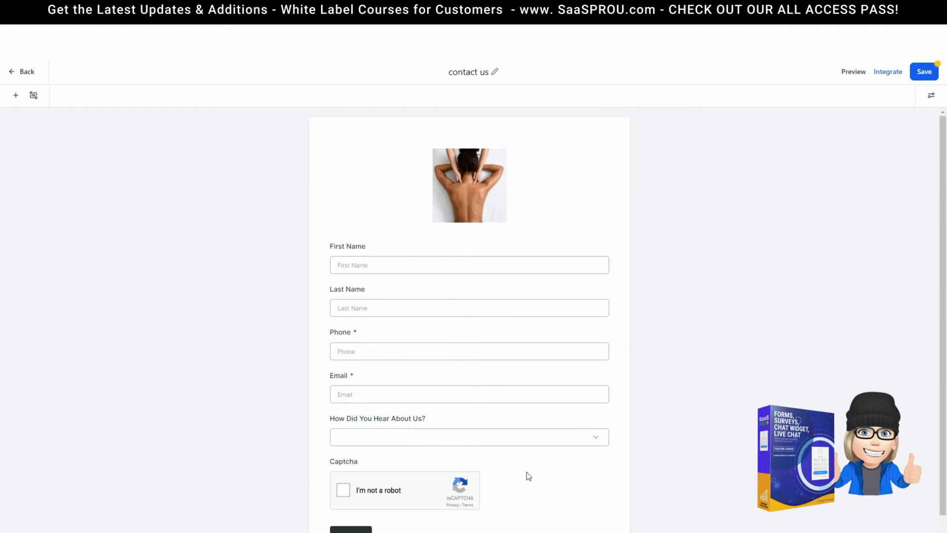
In Styles & Options, turn on Inline Form and keep field labels shown
{"action": "left_click", "coordinate": [932, 97]}
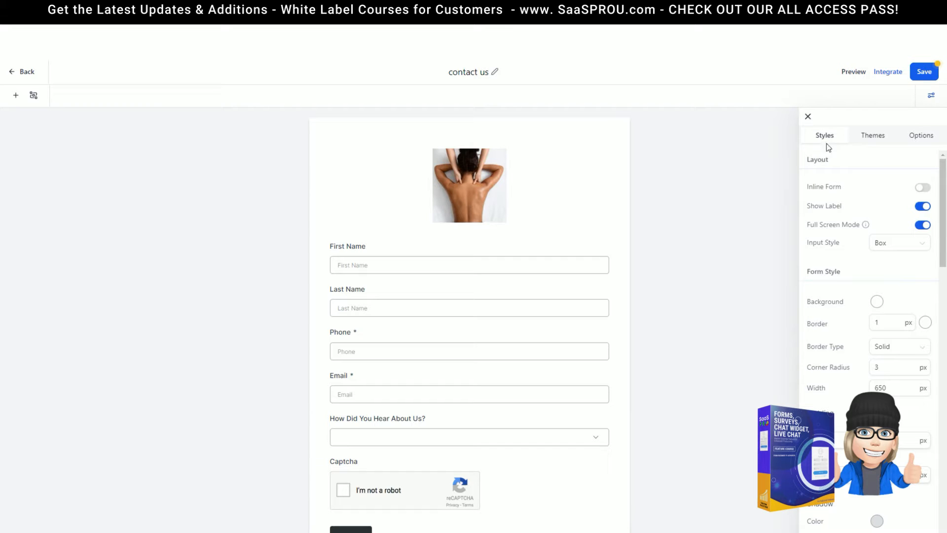
{"action": "scroll", "coordinate": [826, 359], "scroll_direction": "down", "scroll_amount": 10}
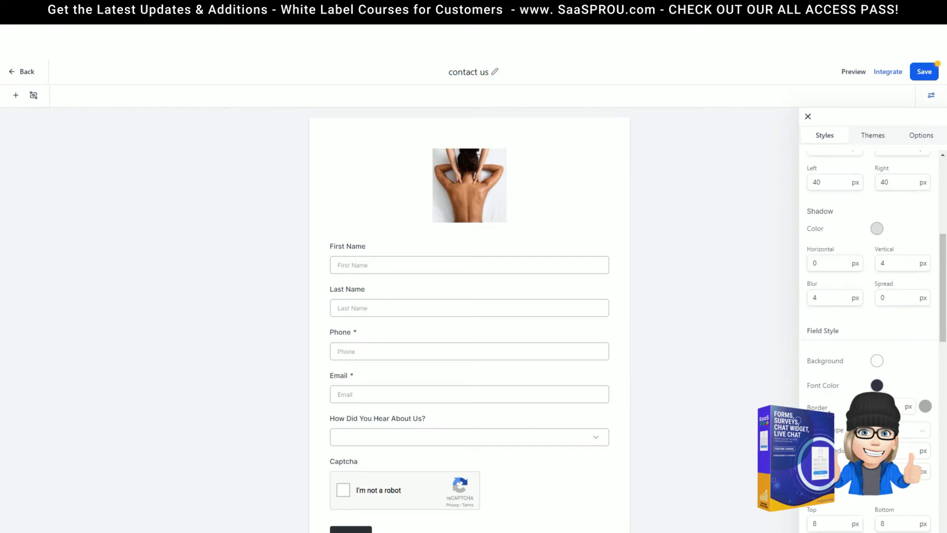
{"action": "scroll", "coordinate": [834, 360], "scroll_direction": "up", "scroll_amount": 5}
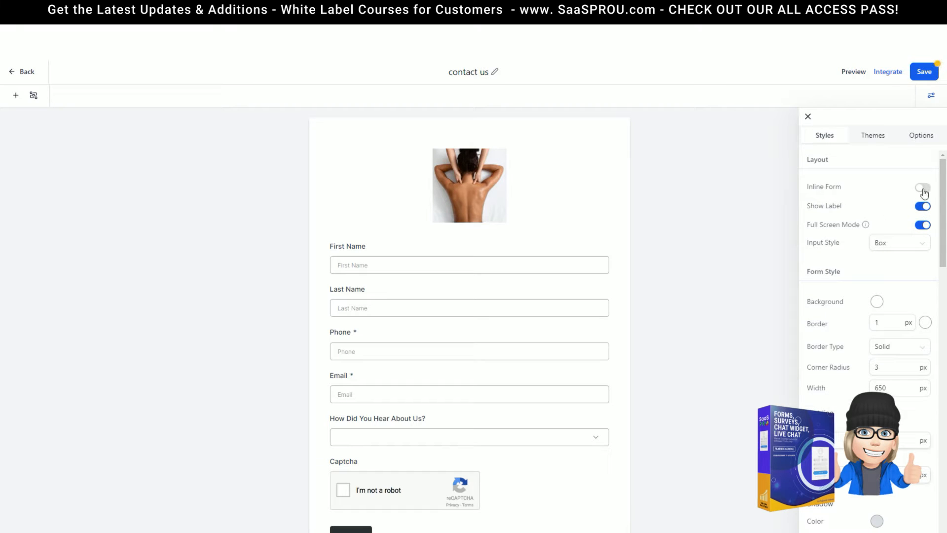
{"action": "left_click", "coordinate": [922, 188]}
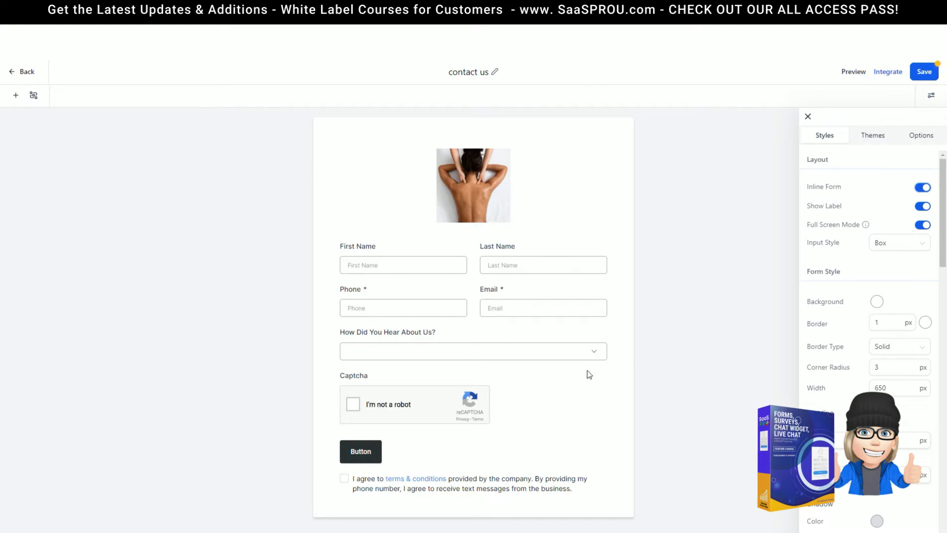
{"action": "left_click", "coordinate": [921, 208]}
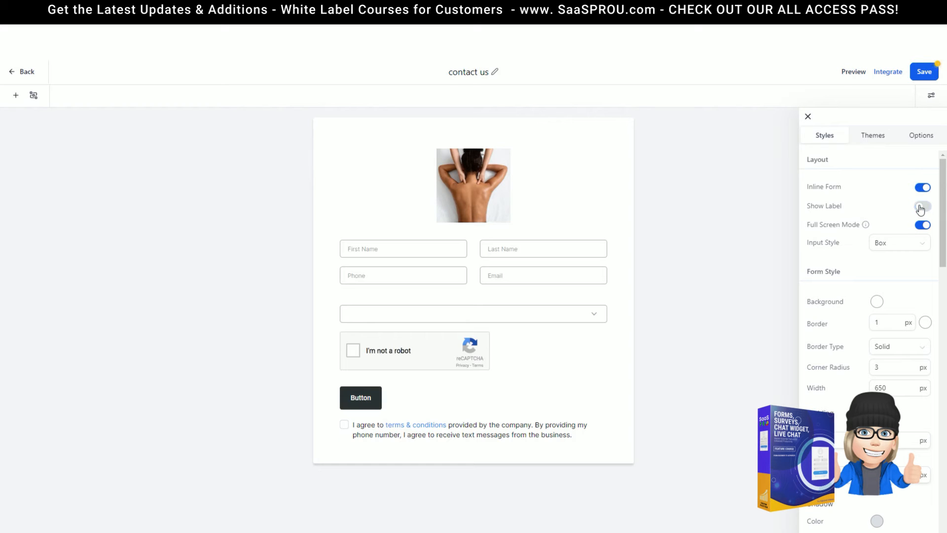
{"action": "left_click", "coordinate": [921, 208]}
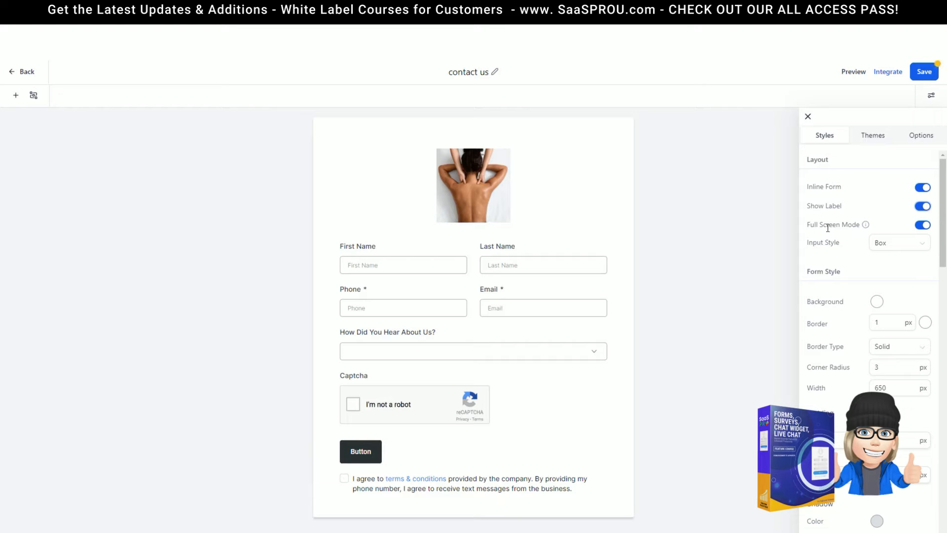
Set the form's Input Style to Line, giving fields underlines instead of boxes
{"action": "left_click", "coordinate": [898, 248]}
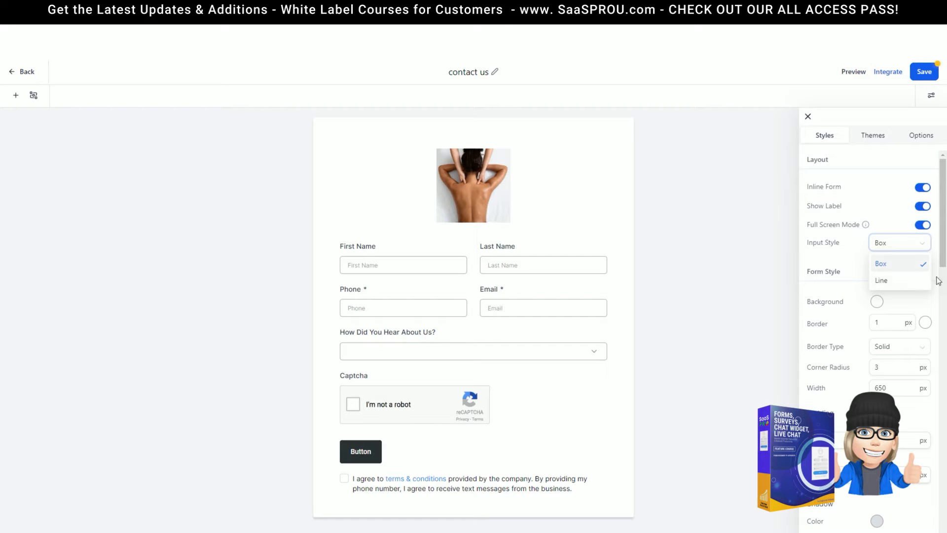
{"action": "left_click", "coordinate": [903, 280]}
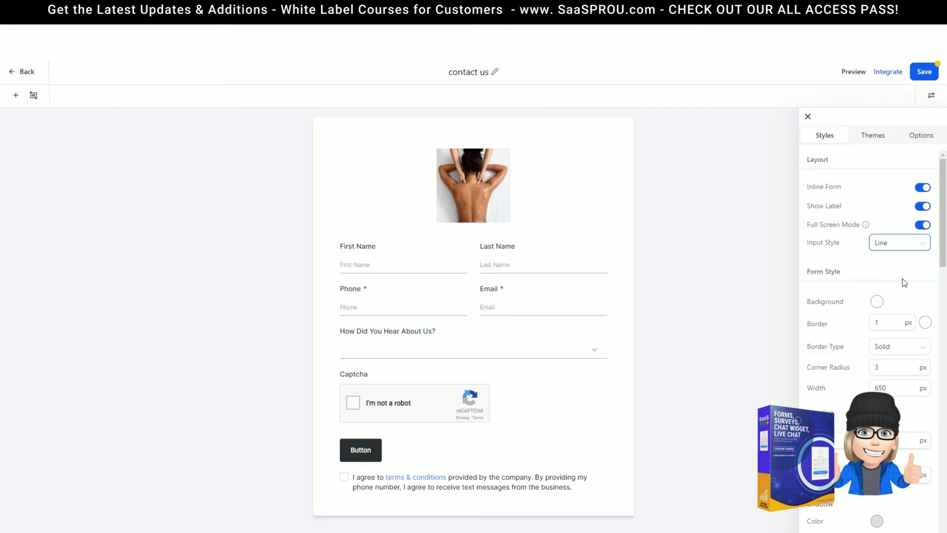
{"action": "left_click", "coordinate": [888, 244]}
{"action": "left_click", "coordinate": [885, 265]}
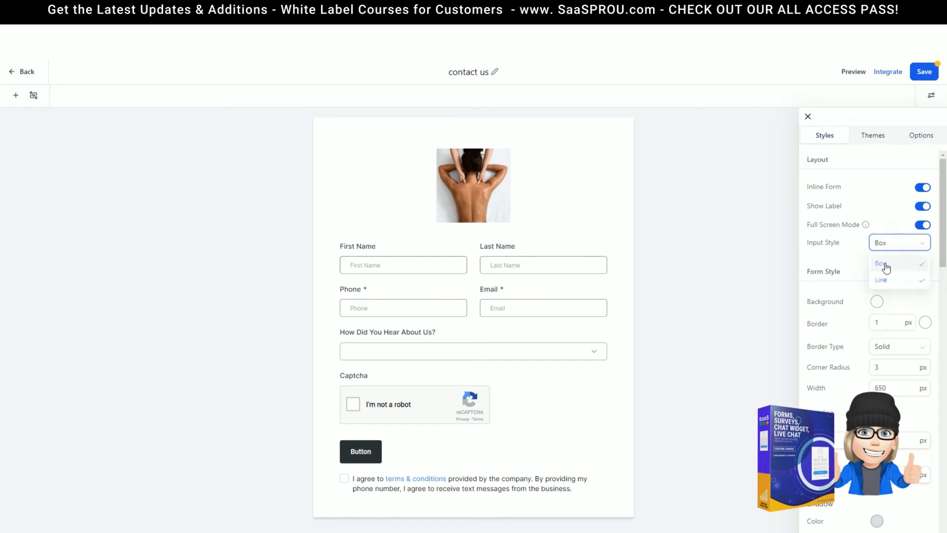
{"action": "left_click", "coordinate": [882, 245]}
{"action": "left_click", "coordinate": [882, 279]}
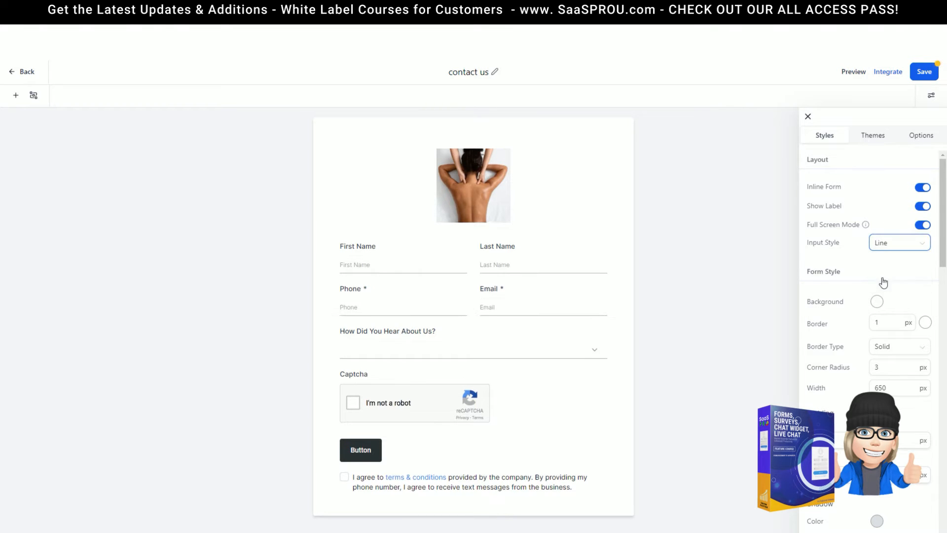
{"action": "scroll", "coordinate": [836, 299], "scroll_direction": "down", "scroll_amount": 1}
{"action": "left_click", "coordinate": [876, 253]}
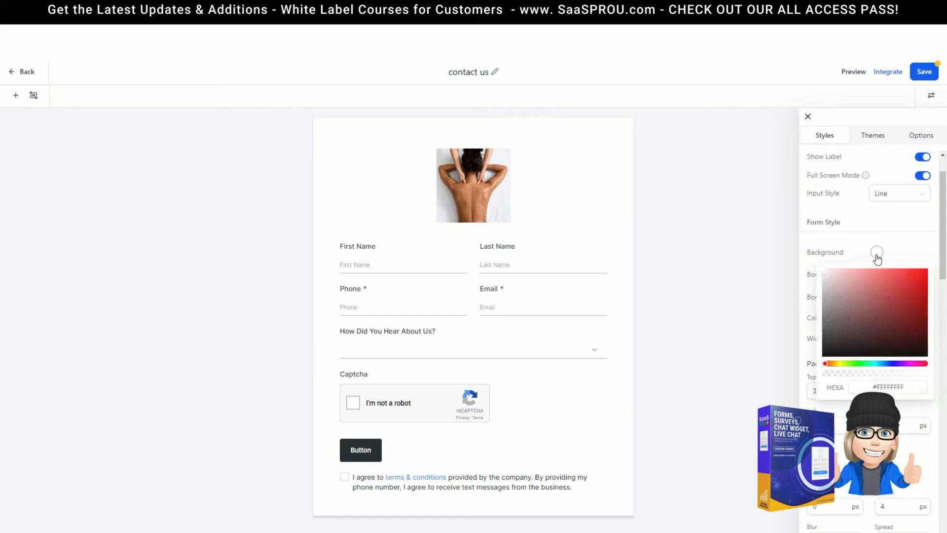
After trying a darker form background, make the form's 1 px border bright magenta
{"action": "mouse_move", "coordinate": [823, 270]}
{"action": "left_mouse_down"}
{"action": "mouse_move", "coordinate": [819, 362]}
{"action": "mouse_move", "coordinate": [891, 295]}
{"action": "mouse_move", "coordinate": [896, 275]}
{"action": "mouse_move", "coordinate": [818, 263]}
{"action": "left_mouse_up"}
{"action": "left_click", "coordinate": [870, 239]}
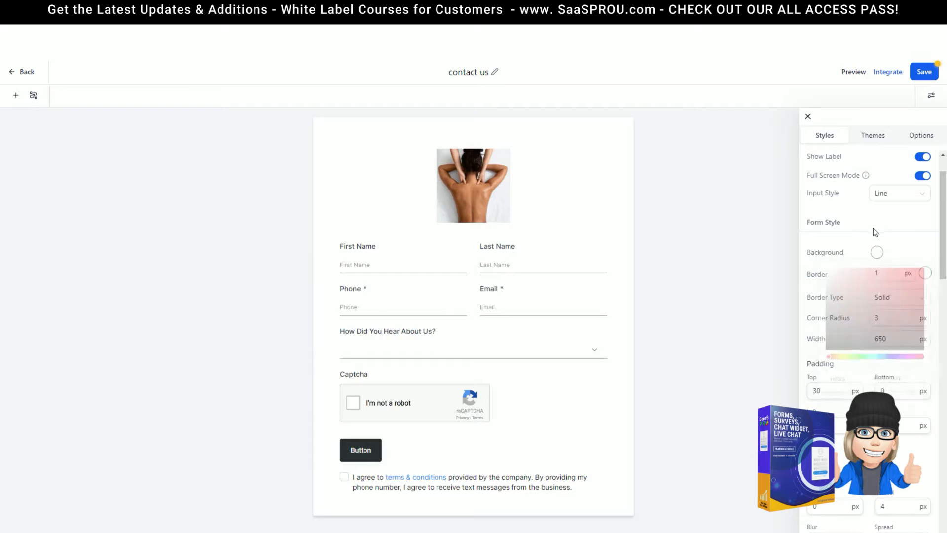
{"action": "scroll", "coordinate": [851, 269], "scroll_direction": "down", "scroll_amount": 2}
{"action": "left_click", "coordinate": [888, 172]}
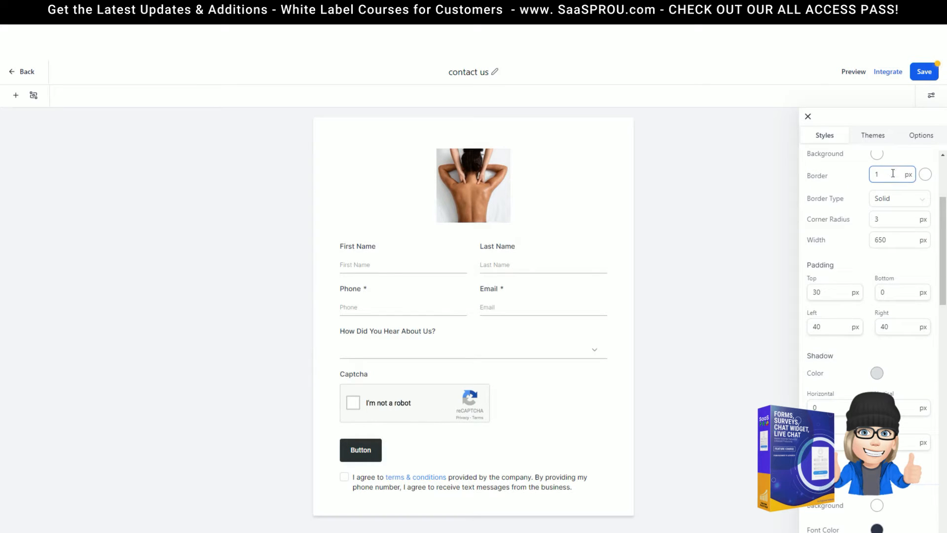
{"action": "left_click", "coordinate": [926, 174]}
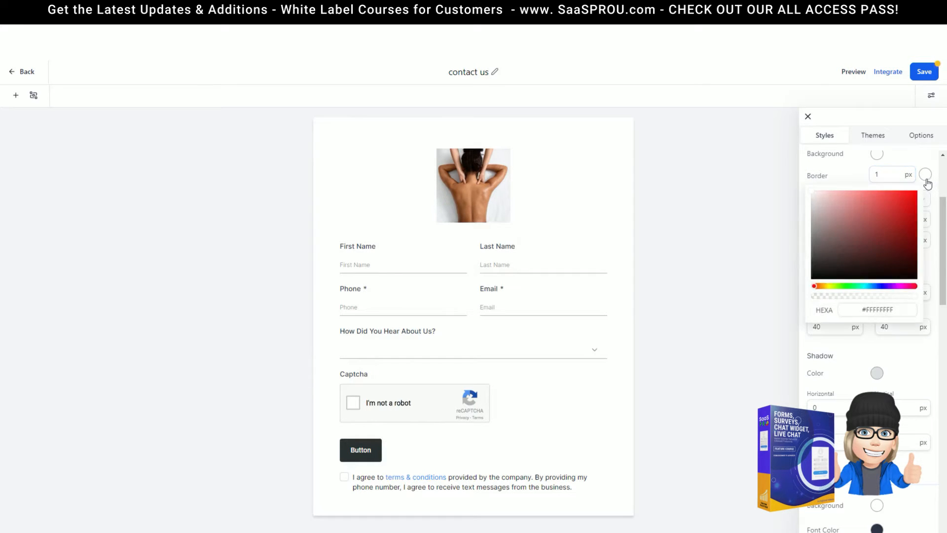
{"action": "left_click_drag", "start_coordinate": [810, 191], "coordinate": [813, 256]}
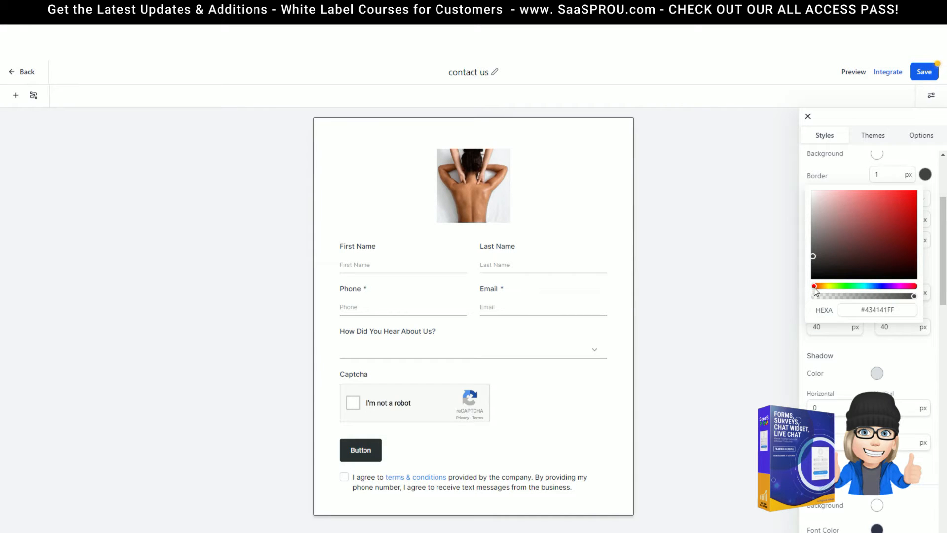
{"action": "left_click_drag", "start_coordinate": [815, 287], "coordinate": [904, 286]}
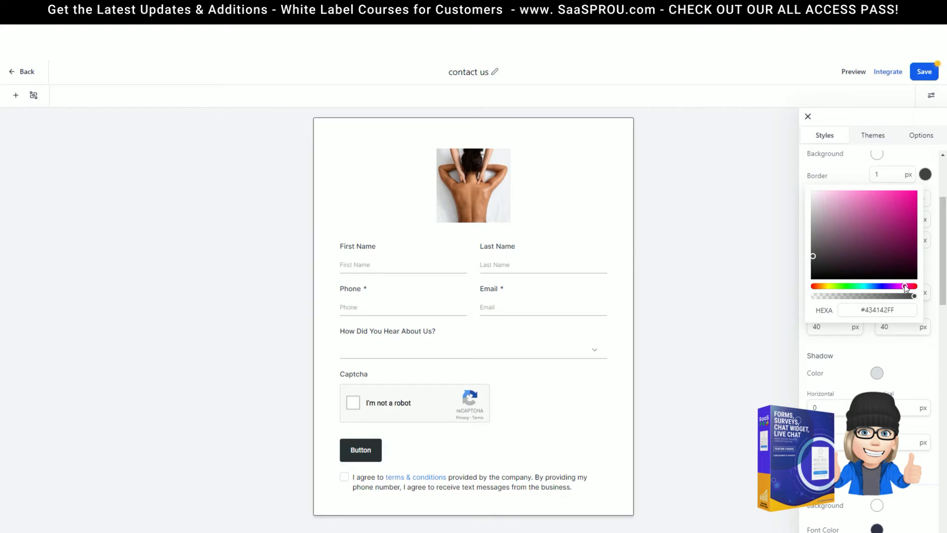
{"action": "left_click_drag", "start_coordinate": [814, 256], "coordinate": [897, 198]}
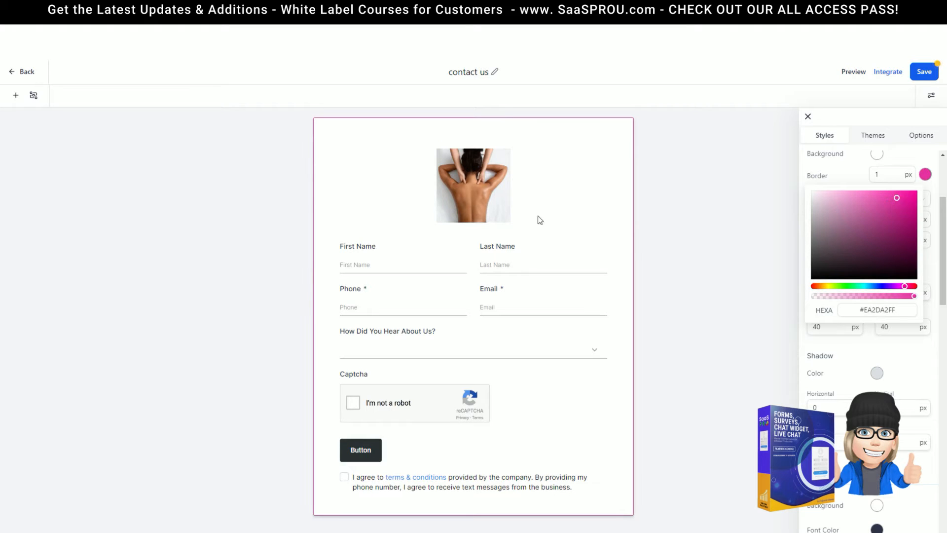
{"action": "left_click", "coordinate": [844, 178]}
Try dotted and dashed form borders, then keep the border type Solid
{"action": "left_click", "coordinate": [898, 199]}
{"action": "left_click", "coordinate": [892, 225]}
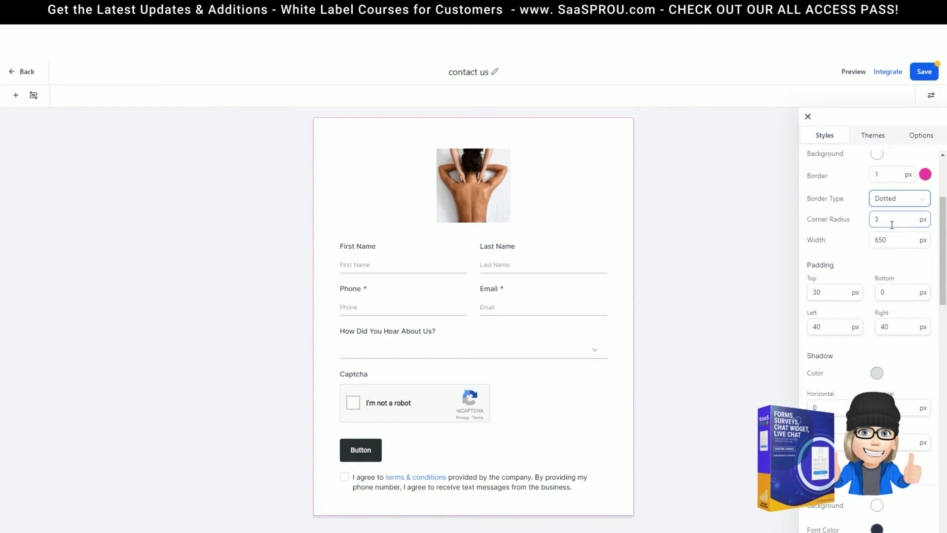
{"action": "left_click", "coordinate": [890, 203]}
{"action": "left_click", "coordinate": [892, 241]}
{"action": "left_click", "coordinate": [892, 201]}
{"action": "left_click", "coordinate": [890, 260]}
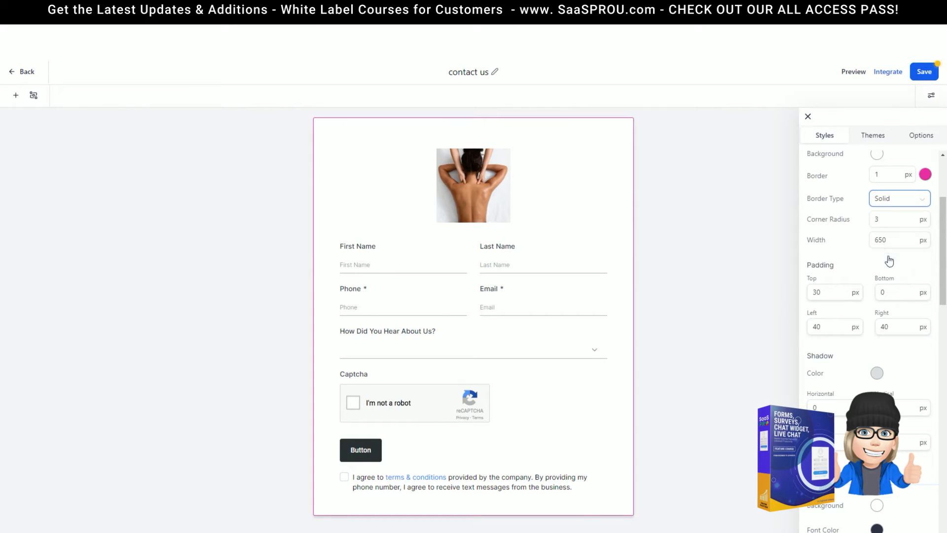
{"action": "left_click", "coordinate": [892, 198]}
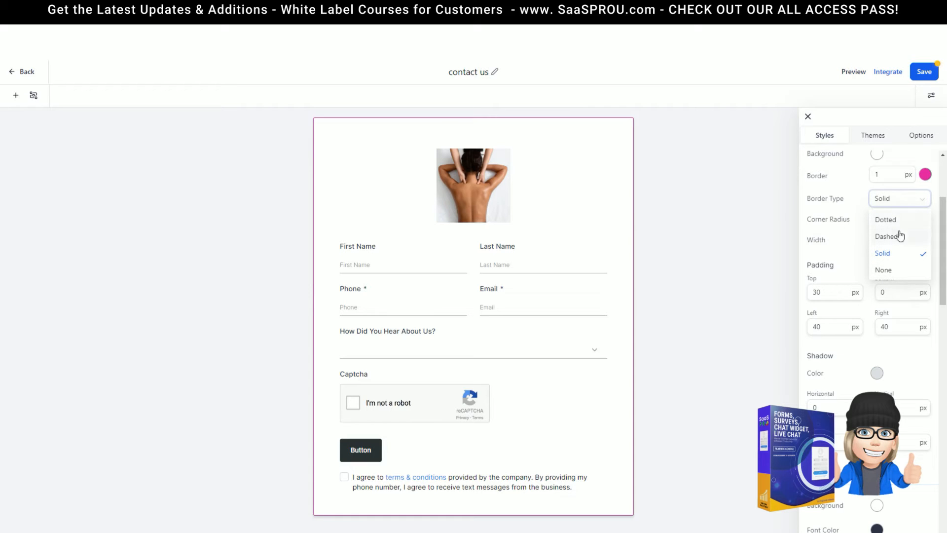
{"action": "left_click", "coordinate": [864, 195]}
Round the form's corners to a 50 px radius
{"action": "left_click", "coordinate": [902, 223]}
{"action": "double_click", "coordinate": [875, 218]}
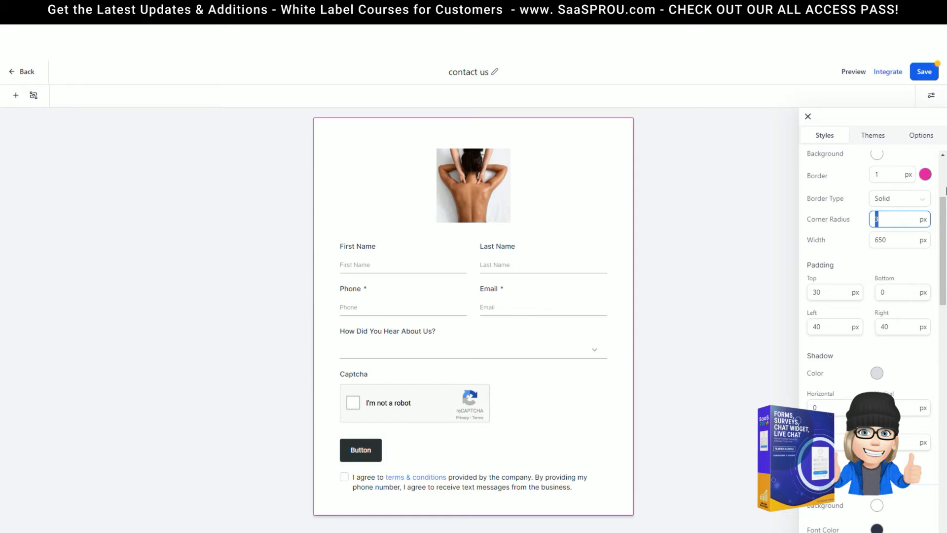
{"action": "type", "text": "15"}
{"action": "left_click_drag", "start_coordinate": [898, 219], "coordinate": [839, 222]}
{"action": "type", "text": "50"}
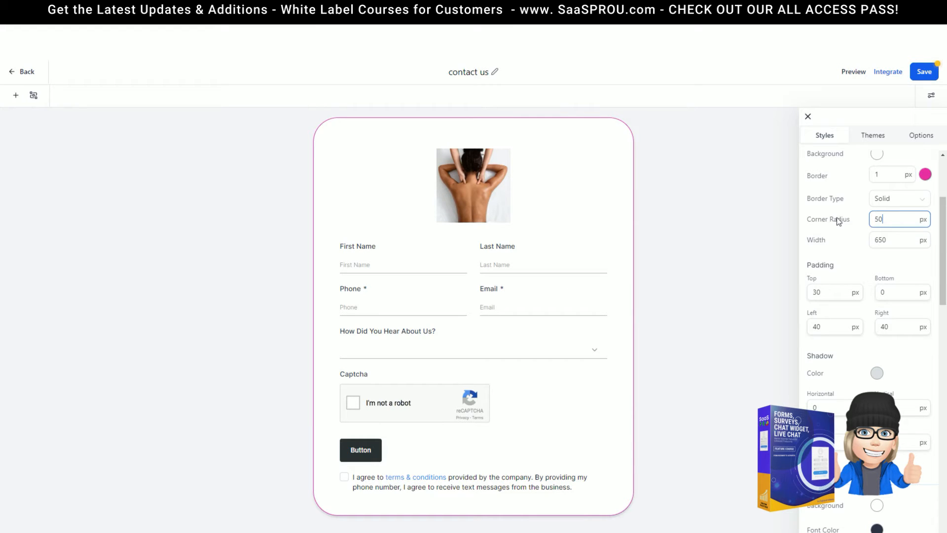
{"action": "left_click", "coordinate": [898, 233]}
Set the Field Style background colour of the input fields to a dark red
{"action": "scroll", "coordinate": [880, 257], "scroll_direction": "down", "scroll_amount": 1}
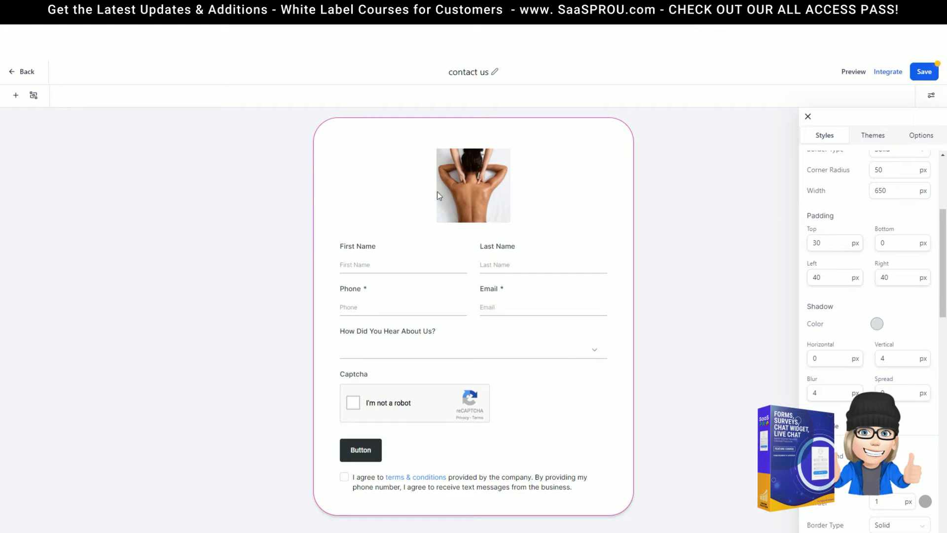
{"action": "scroll", "coordinate": [867, 202], "scroll_direction": "down", "scroll_amount": 7}
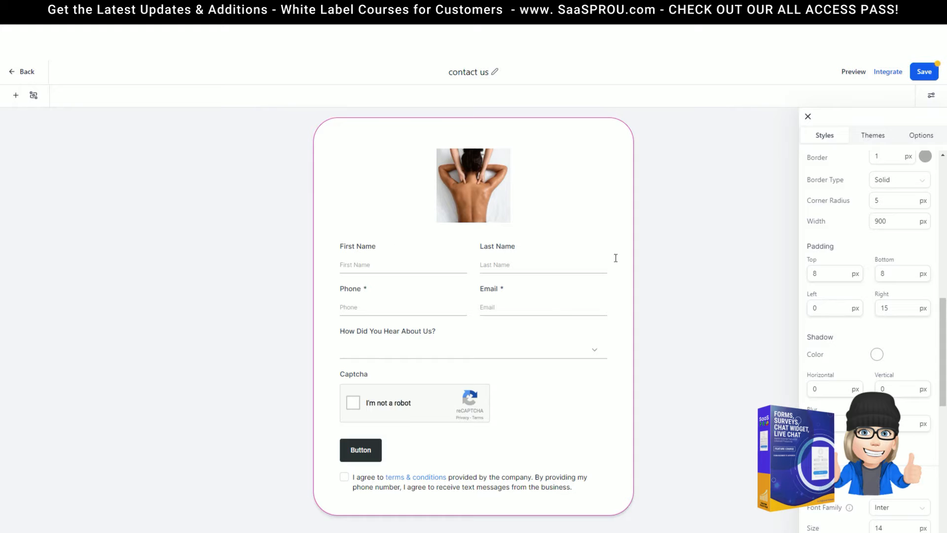
{"action": "scroll", "coordinate": [853, 294], "scroll_direction": "down", "scroll_amount": 10}
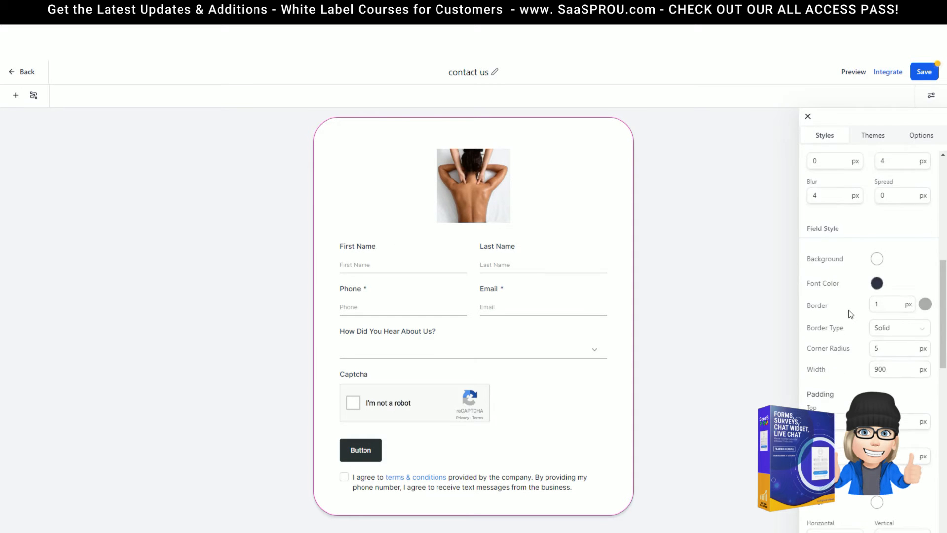
{"action": "scroll", "coordinate": [849, 310], "scroll_direction": "up", "scroll_amount": 3}
{"action": "scroll", "coordinate": [849, 311], "scroll_direction": "up", "scroll_amount": 6}
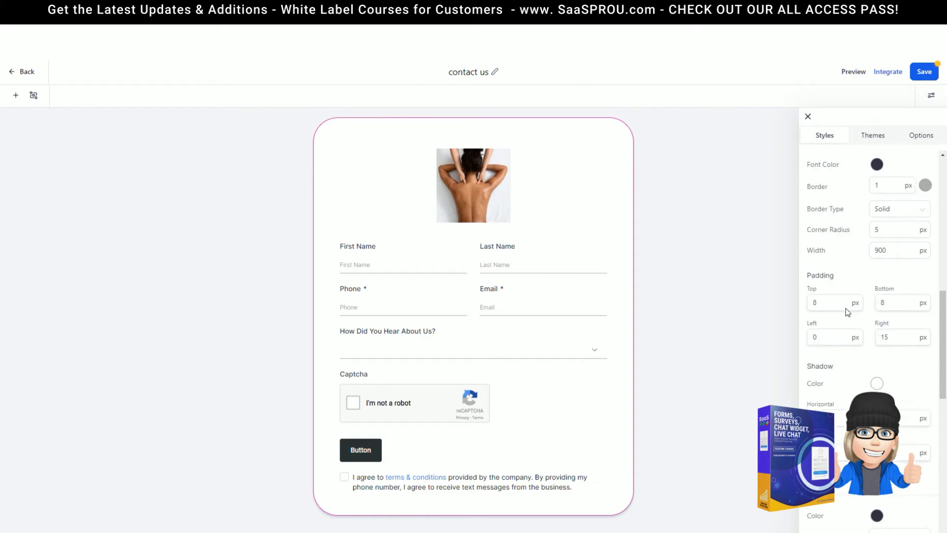
{"action": "scroll", "coordinate": [848, 310], "scroll_direction": "down", "scroll_amount": 4}
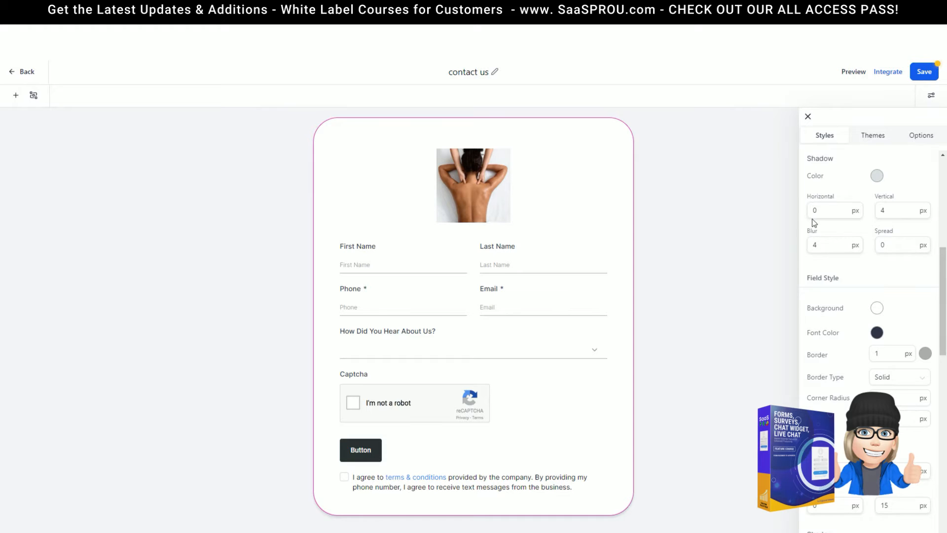
{"action": "scroll", "coordinate": [838, 246], "scroll_direction": "down", "scroll_amount": 2}
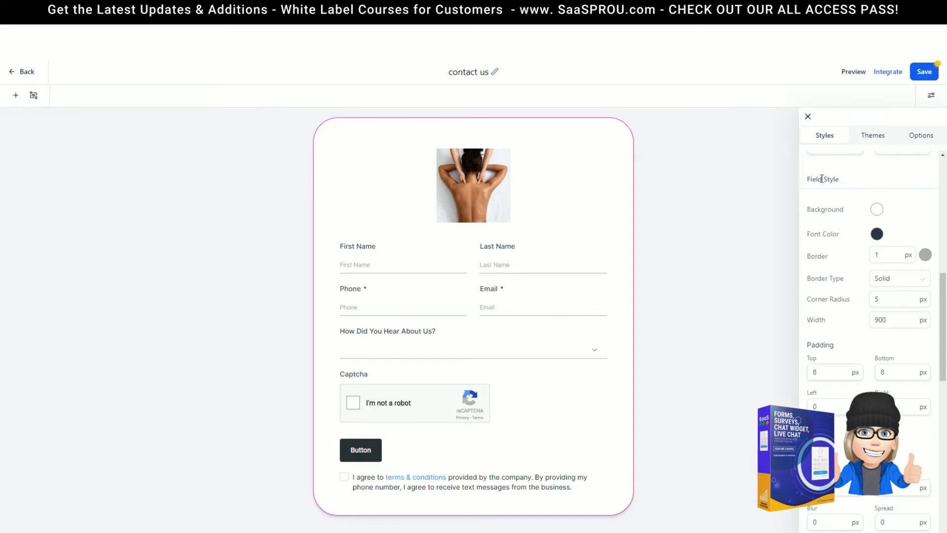
{"action": "left_click", "coordinate": [877, 209]}
{"action": "mouse_move", "coordinate": [824, 229]}
{"action": "left_mouse_down"}
{"action": "mouse_move", "coordinate": [884, 303]}
{"action": "mouse_move", "coordinate": [882, 272]}
{"action": "left_mouse_up"}
Try a purple field background colour, then dismiss the colour picker
{"action": "left_click", "coordinate": [905, 322]}
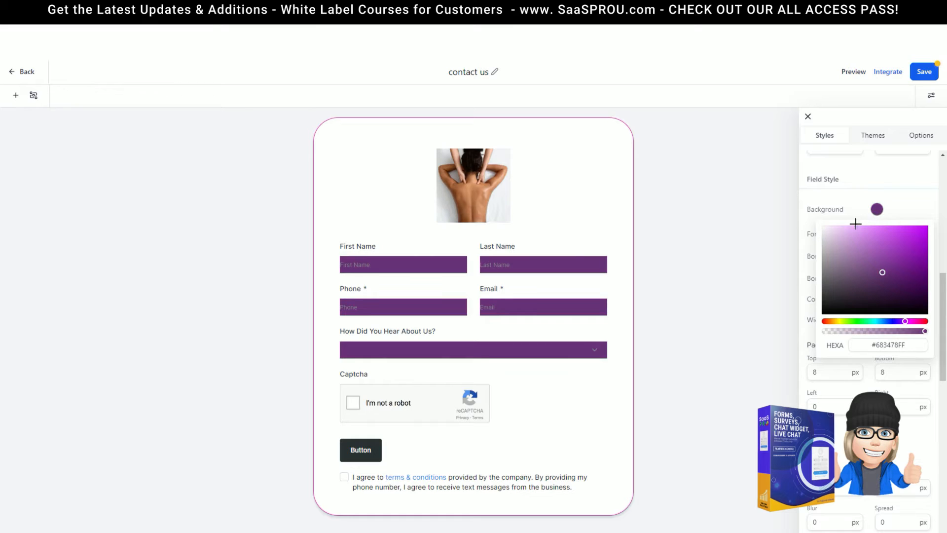
{"action": "left_click", "coordinate": [846, 208]}
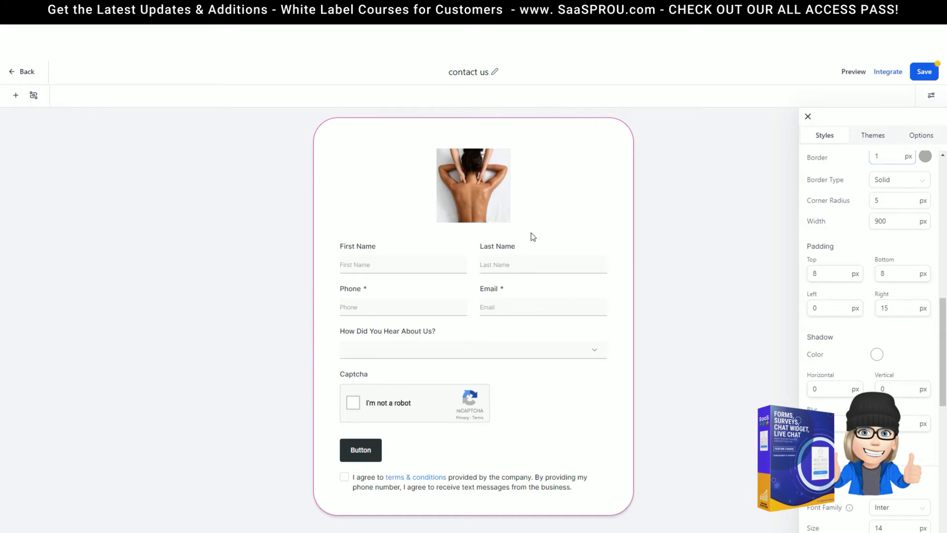
{"action": "scroll", "coordinate": [817, 221], "scroll_direction": "up", "scroll_amount": 2}
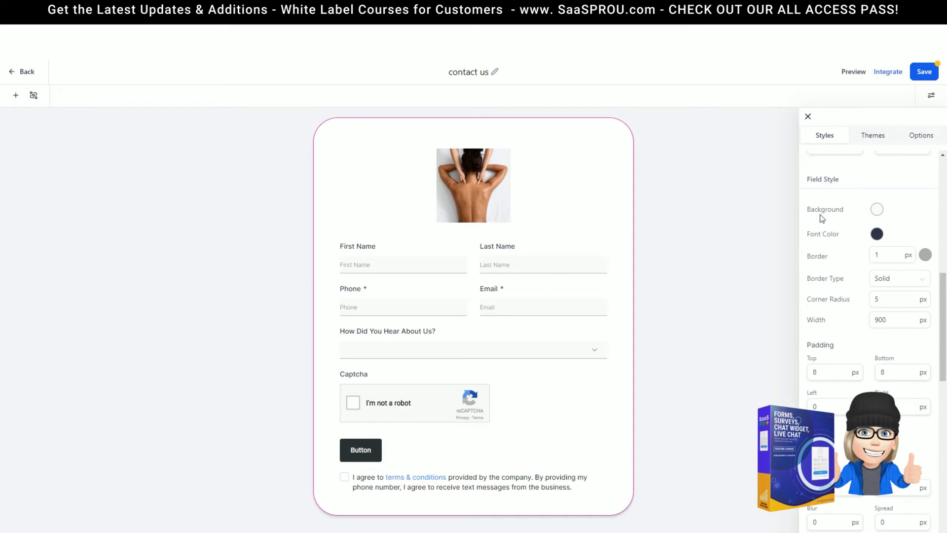
{"action": "left_click_drag", "start_coordinate": [810, 179], "coordinate": [870, 188]}
Make the field underline borders bright purple, #B323D3FF
{"action": "left_click", "coordinate": [924, 255]}
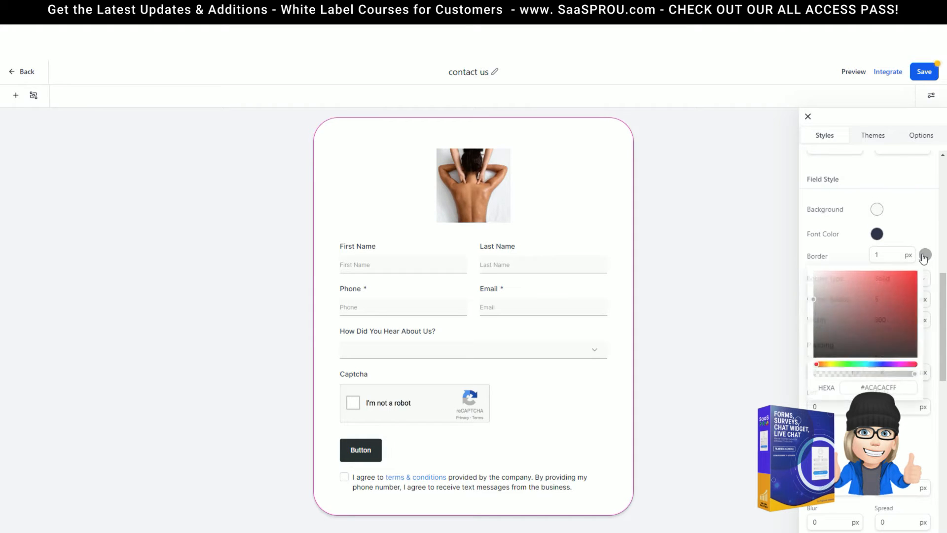
{"action": "left_click", "coordinate": [896, 367]}
{"action": "left_click", "coordinate": [900, 286]}
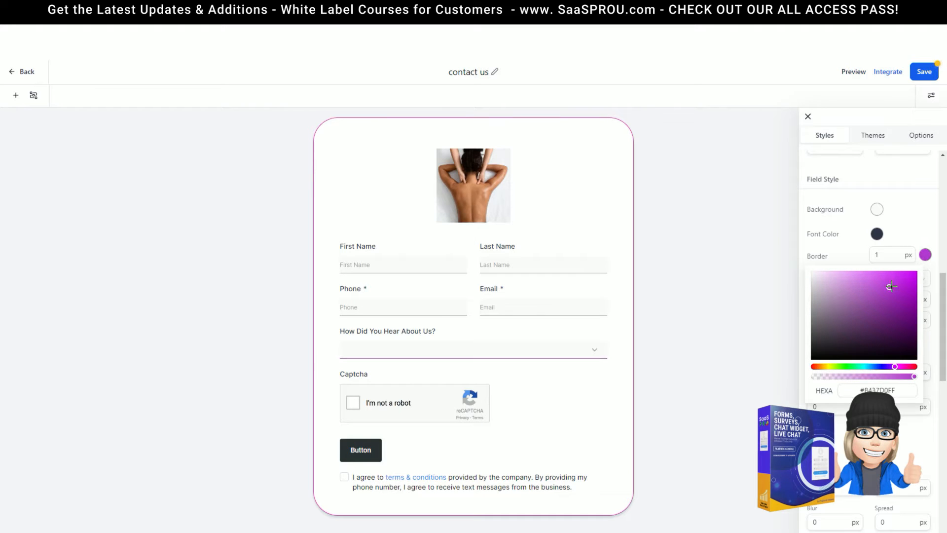
{"action": "left_click", "coordinate": [833, 251]}
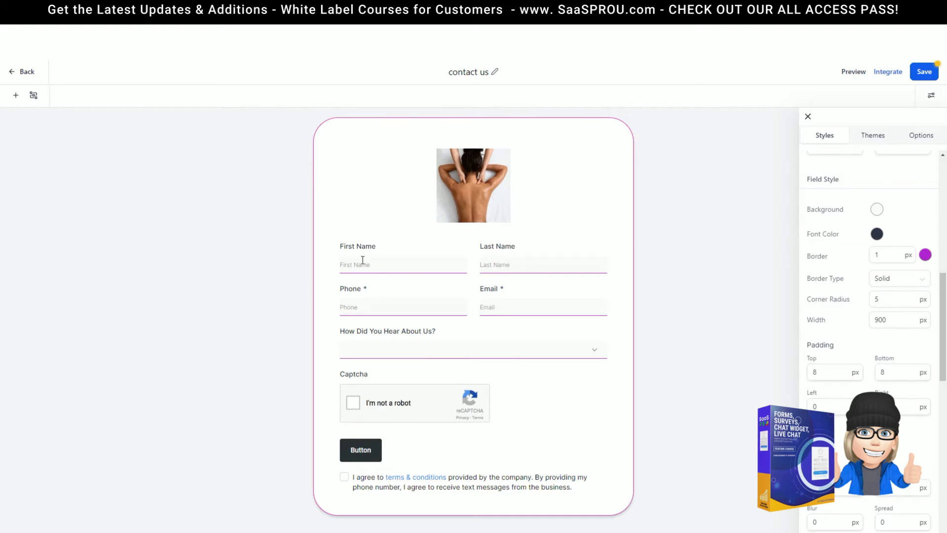
{"action": "scroll", "coordinate": [835, 286], "scroll_direction": "up", "scroll_amount": 8}
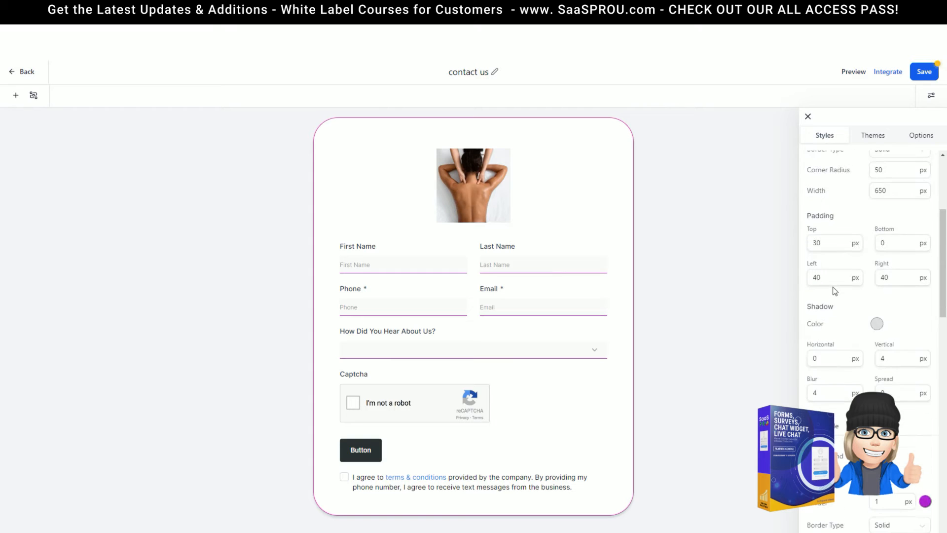
{"action": "scroll", "coordinate": [834, 282], "scroll_direction": "up", "scroll_amount": 2}
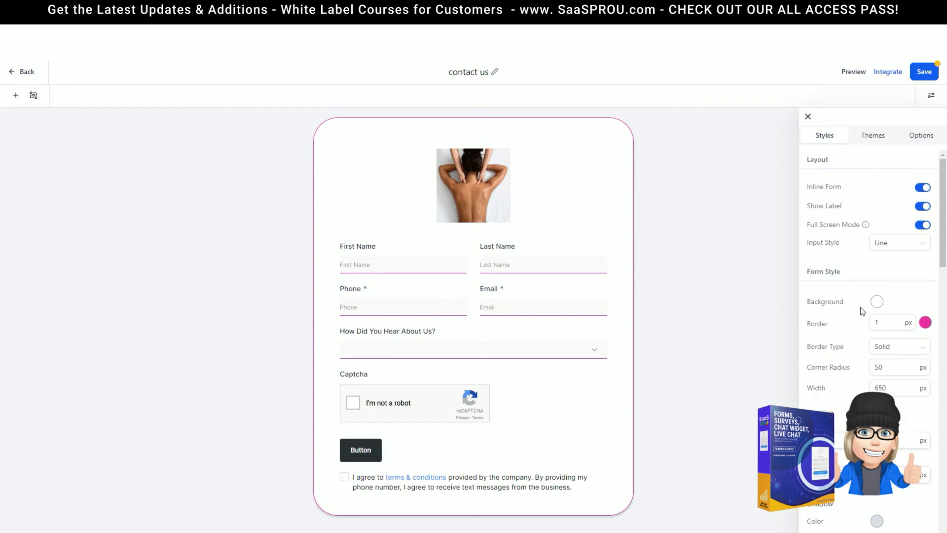
Try the Box input style, then return the fields to the Line style
{"action": "scroll", "coordinate": [862, 311], "scroll_direction": "down", "scroll_amount": 2}
{"action": "scroll", "coordinate": [857, 307], "scroll_direction": "up", "scroll_amount": 2}
{"action": "left_click", "coordinate": [898, 242]}
{"action": "left_click", "coordinate": [882, 264]}
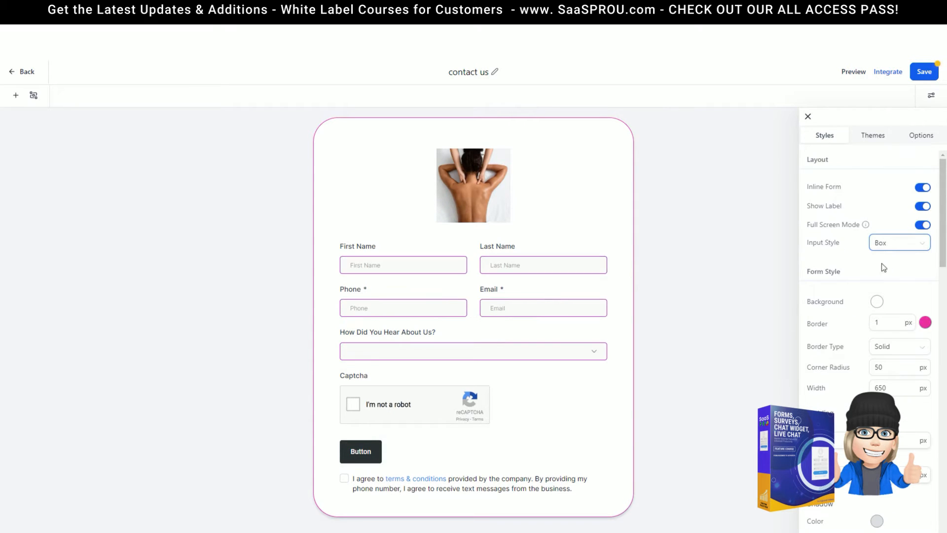
{"action": "left_click", "coordinate": [881, 243]}
{"action": "left_click", "coordinate": [880, 279]}
Set the fields' top, right and bottom padding to 0
{"action": "scroll", "coordinate": [832, 303], "scroll_direction": "down", "scroll_amount": 5}
{"action": "scroll", "coordinate": [836, 316], "scroll_direction": "down", "scroll_amount": 9}
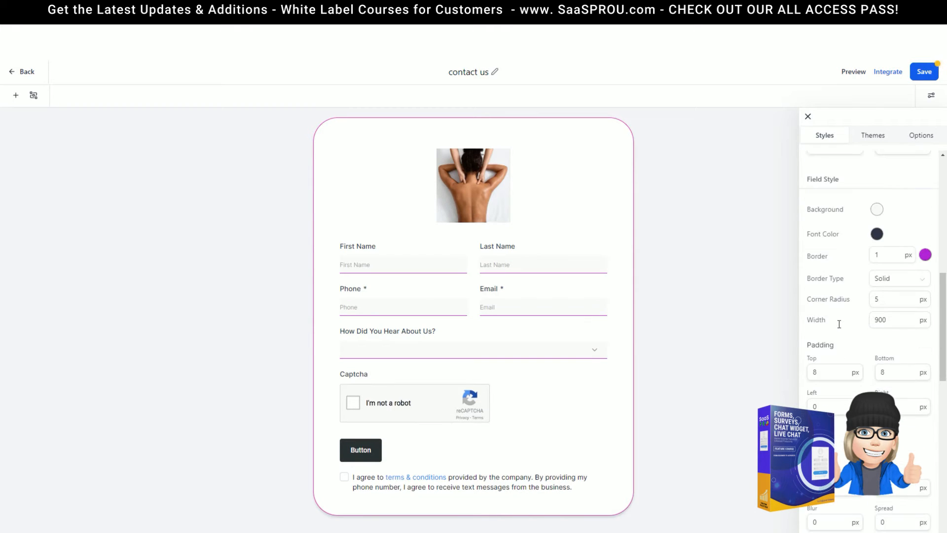
{"action": "left_click", "coordinate": [826, 230]}
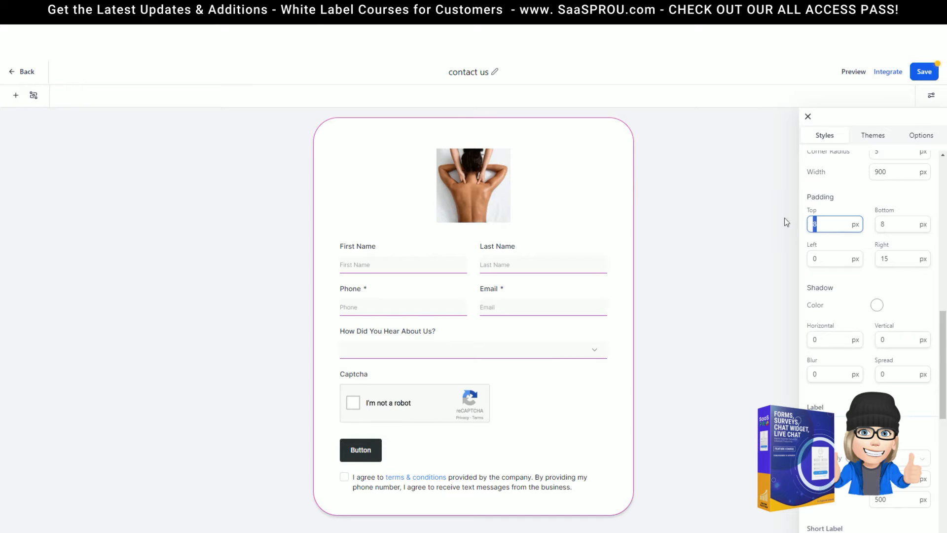
{"action": "type", "text": "0"}
{"action": "left_click_drag", "start_coordinate": [897, 262], "coordinate": [866, 263]}
{"action": "type", "text": "0"}
{"action": "left_click_drag", "start_coordinate": [896, 226], "coordinate": [859, 223]}
{"action": "type", "text": "0"}
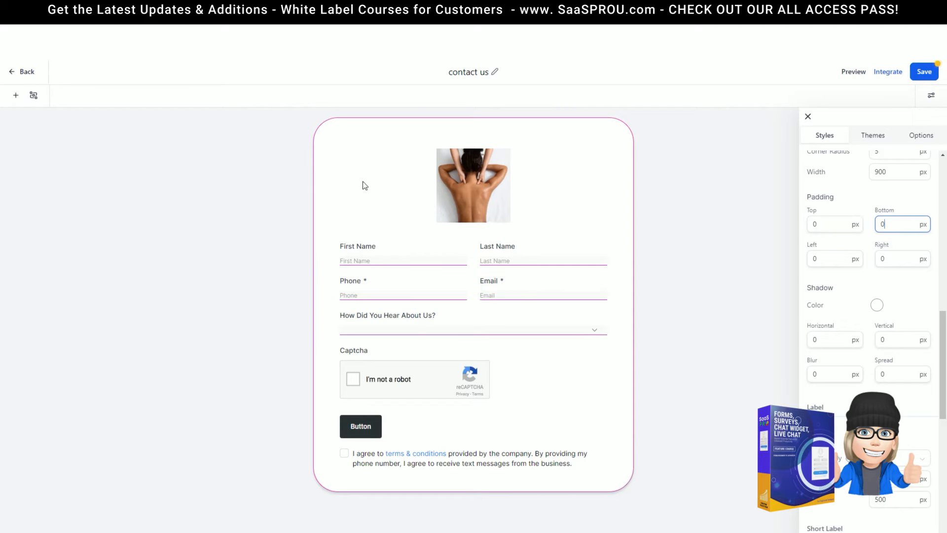
{"action": "scroll", "coordinate": [842, 306], "scroll_direction": "down", "scroll_amount": 3}
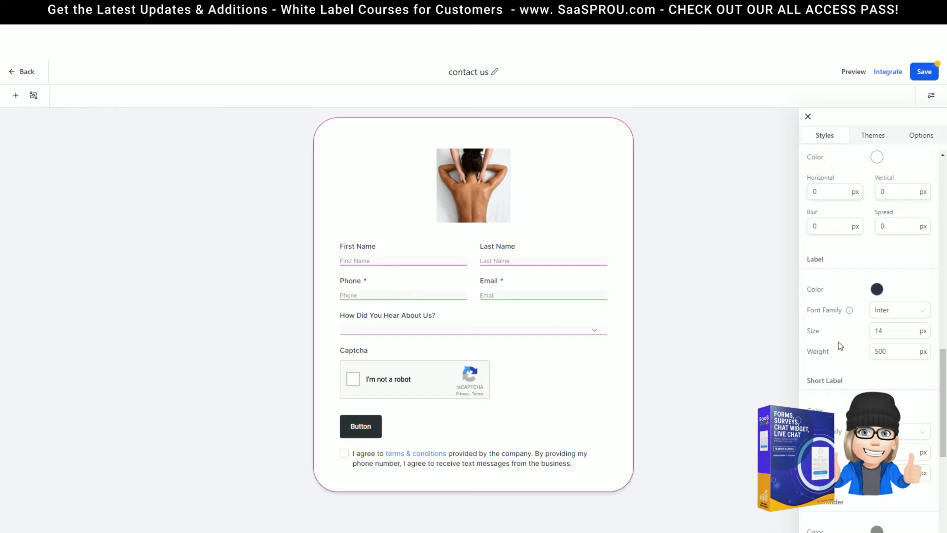
{"action": "scroll", "coordinate": [834, 343], "scroll_direction": "down", "scroll_amount": 2}
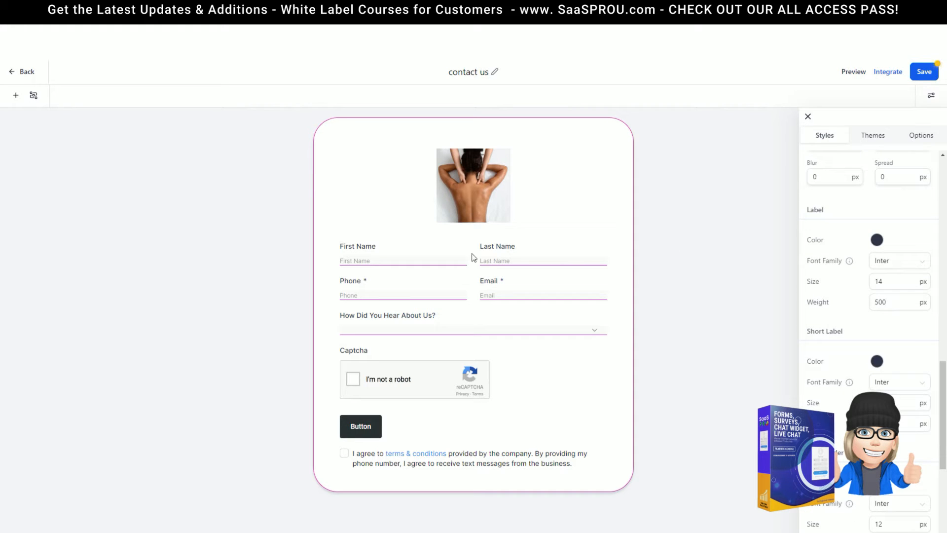
{"action": "scroll", "coordinate": [836, 352], "scroll_direction": "down", "scroll_amount": 4}
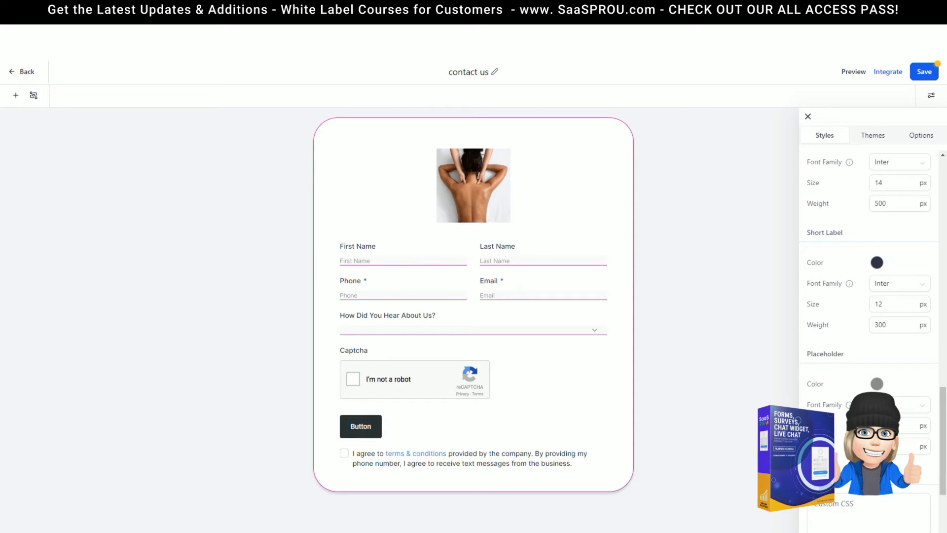
{"action": "scroll", "coordinate": [872, 423], "scroll_direction": "down", "scroll_amount": 2}
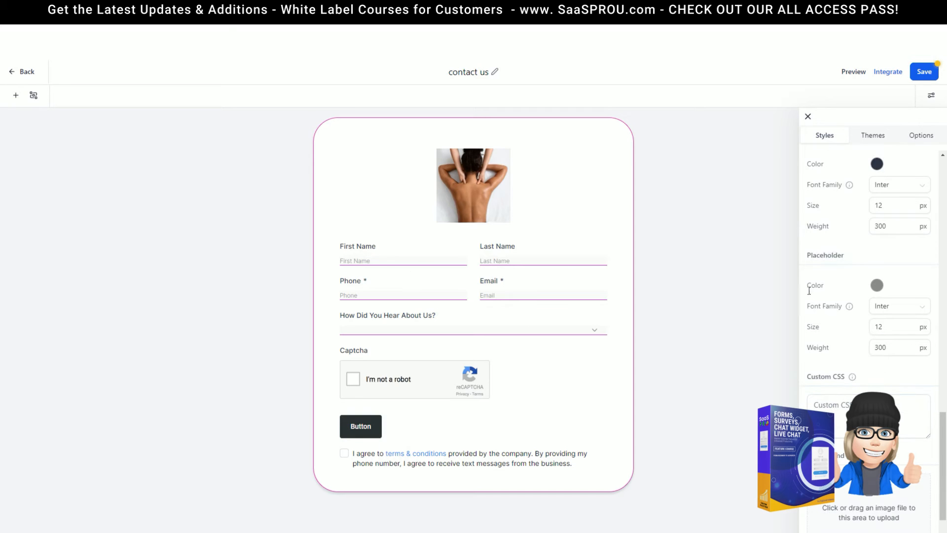
{"action": "scroll", "coordinate": [847, 367], "scroll_direction": "down", "scroll_amount": 1}
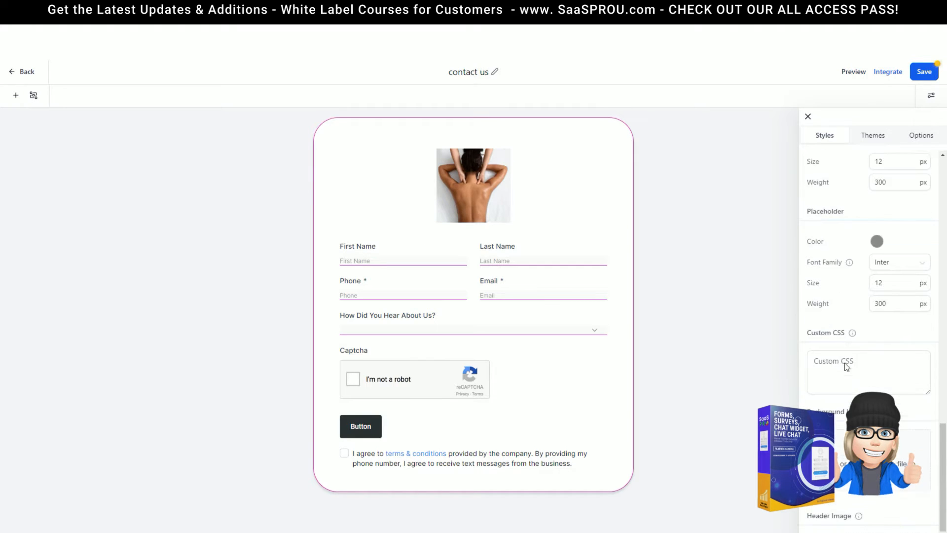
{"action": "scroll", "coordinate": [867, 371], "scroll_direction": "down", "scroll_amount": 2}
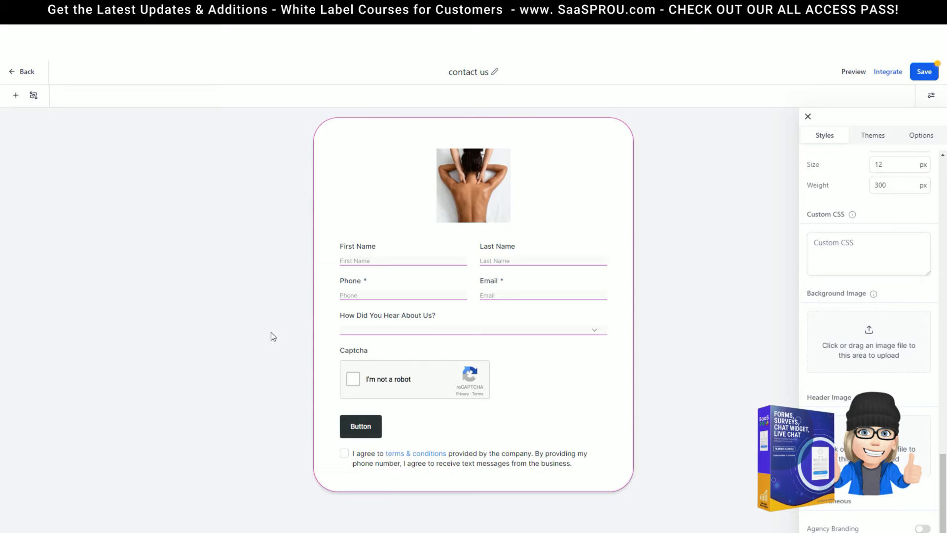
Delete the massage image block from the form
{"action": "mouse_move", "coordinate": [859, 398]}
{"action": "left_click", "coordinate": [465, 196]}
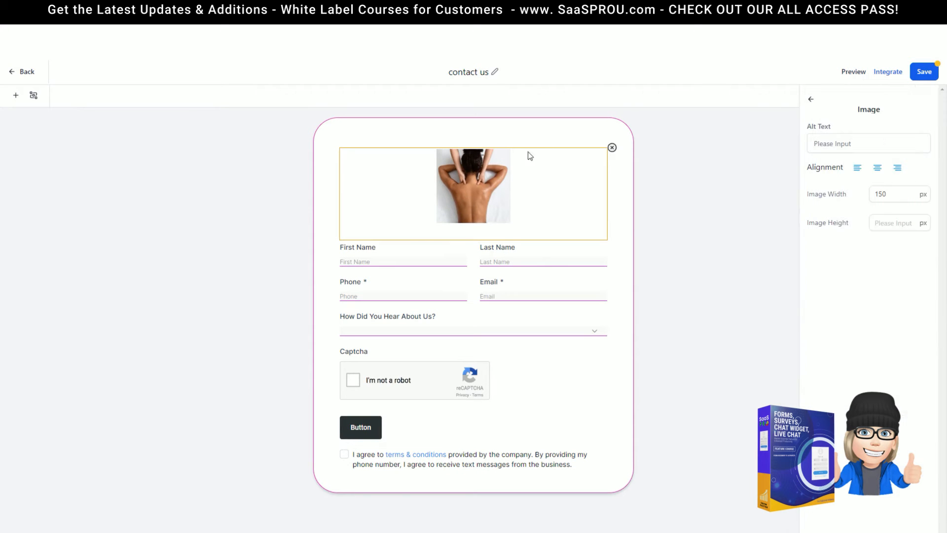
{"action": "left_click", "coordinate": [15, 98]}
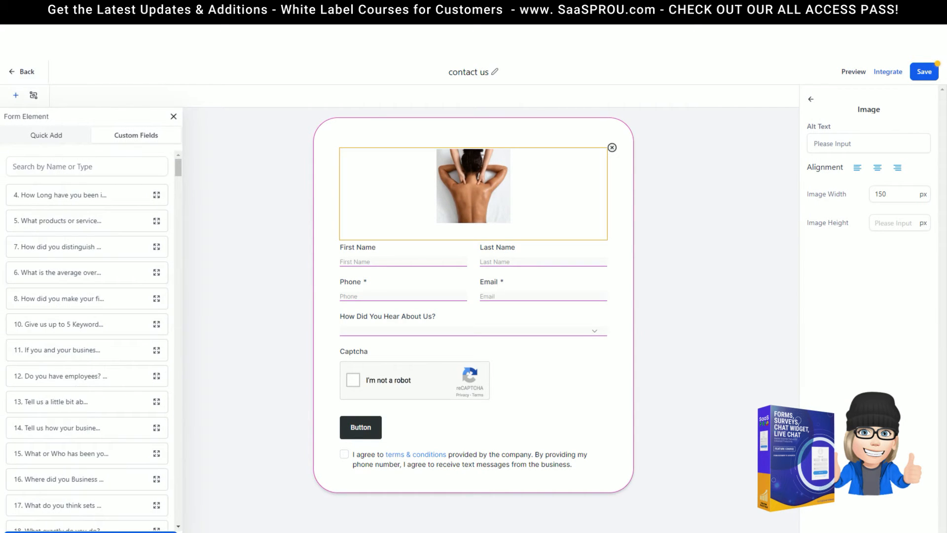
{"action": "left_click", "coordinate": [20, 134]}
{"action": "left_click", "coordinate": [612, 148]}
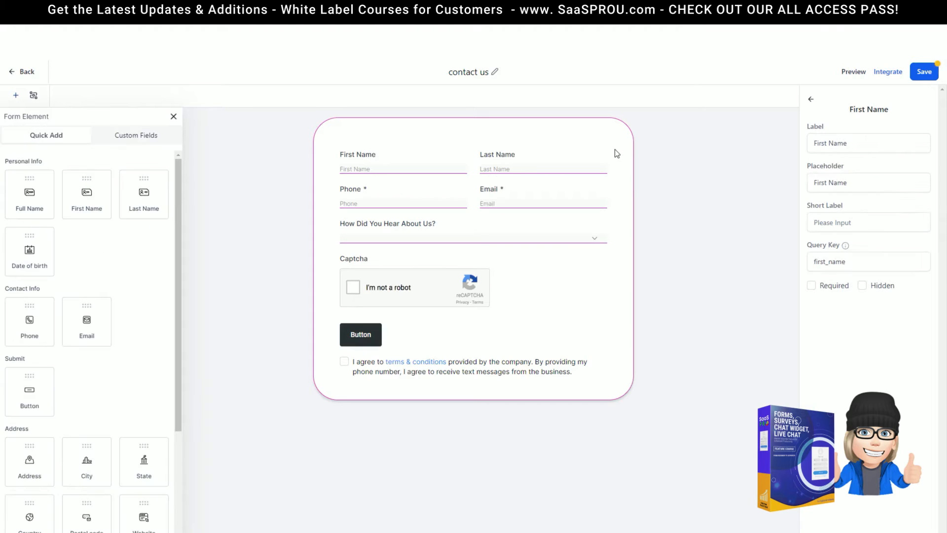
Upload the massage photo as the form's header image
{"action": "left_click", "coordinate": [811, 99]}
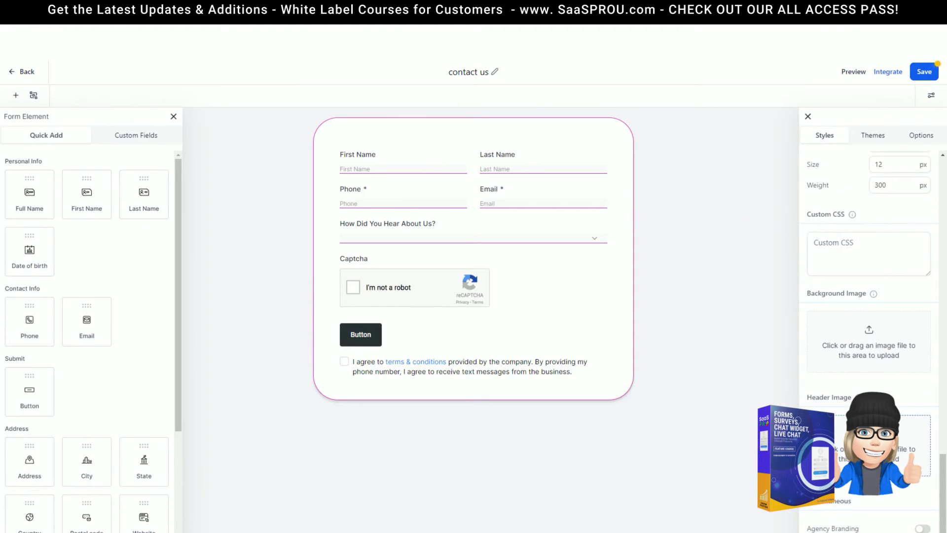
{"action": "left_click", "coordinate": [869, 445]}
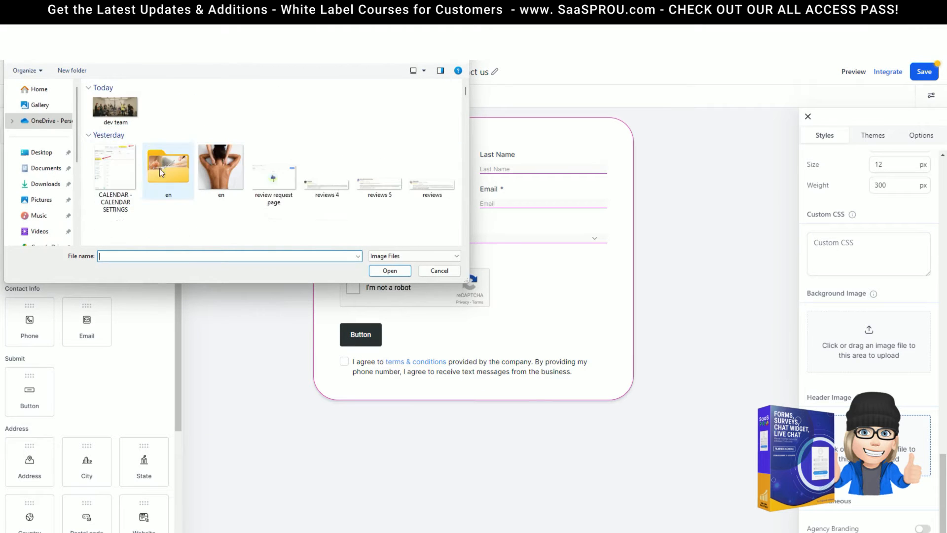
{"action": "scroll", "coordinate": [312, 157], "scroll_direction": "down", "scroll_amount": 3}
{"action": "scroll", "coordinate": [312, 157], "scroll_direction": "up", "scroll_amount": 3}
{"action": "left_click", "coordinate": [116, 170]}
{"action": "left_click", "coordinate": [389, 270]}
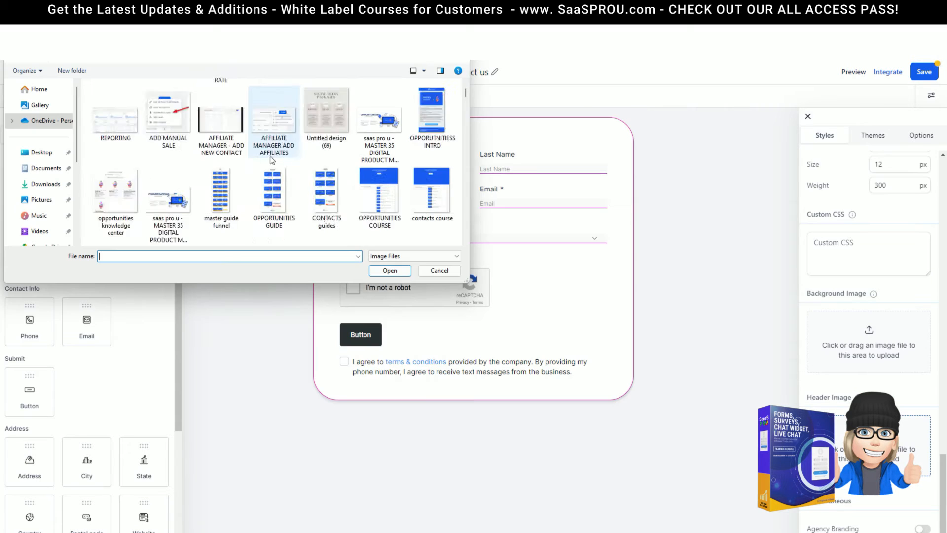
Swap in the membership community groups header image, then remove the header image
{"action": "scroll", "coordinate": [271, 163], "scroll_direction": "down", "scroll_amount": 5}
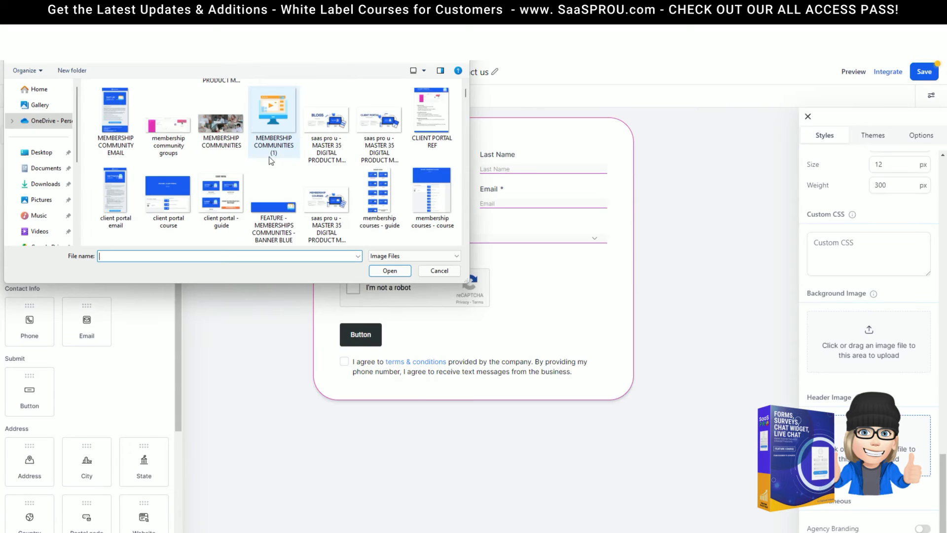
{"action": "left_click", "coordinate": [190, 148]}
{"action": "left_click", "coordinate": [390, 271]}
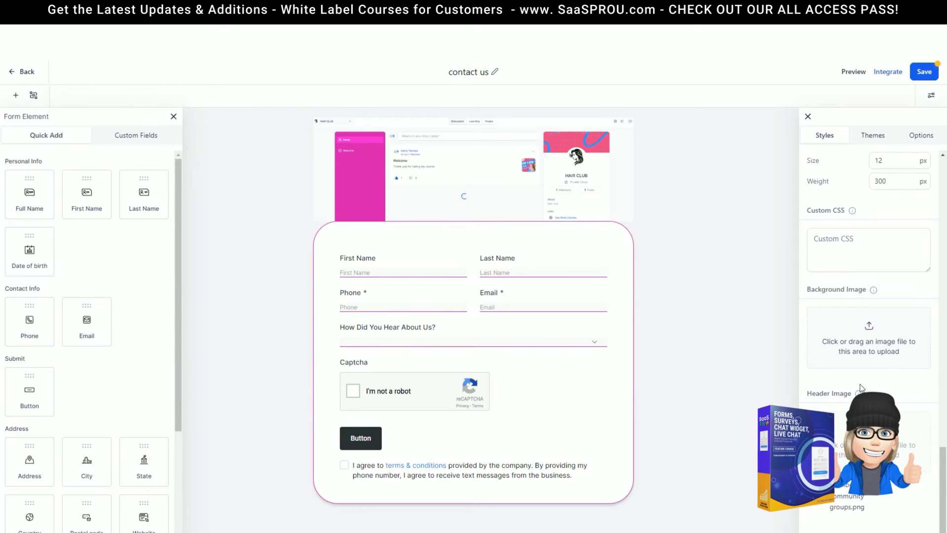
{"action": "scroll", "coordinate": [854, 204], "scroll_direction": "down", "scroll_amount": 1}
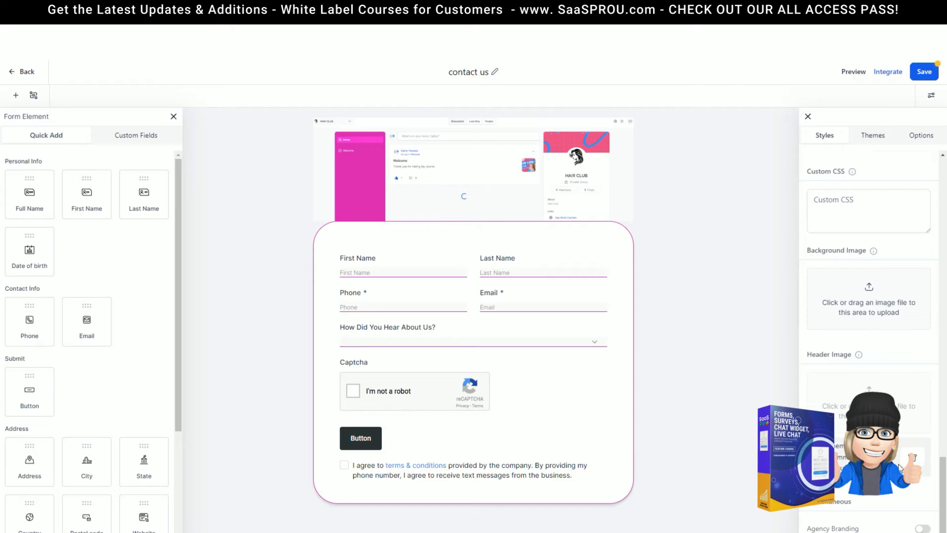
{"action": "left_click", "coordinate": [915, 460]}
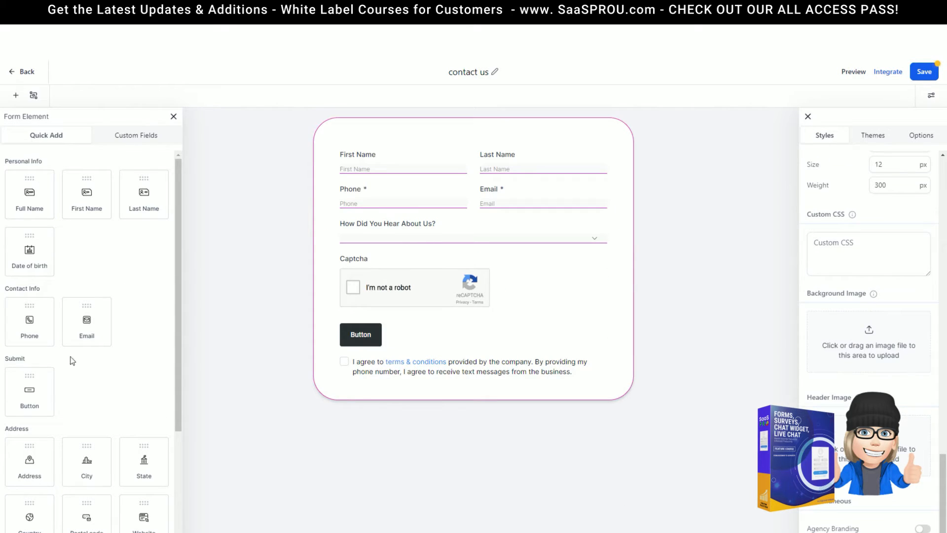
Add an image block at the form's top with en.png, 150 px wide
{"action": "scroll", "coordinate": [123, 493], "scroll_direction": "down", "scroll_amount": 4}
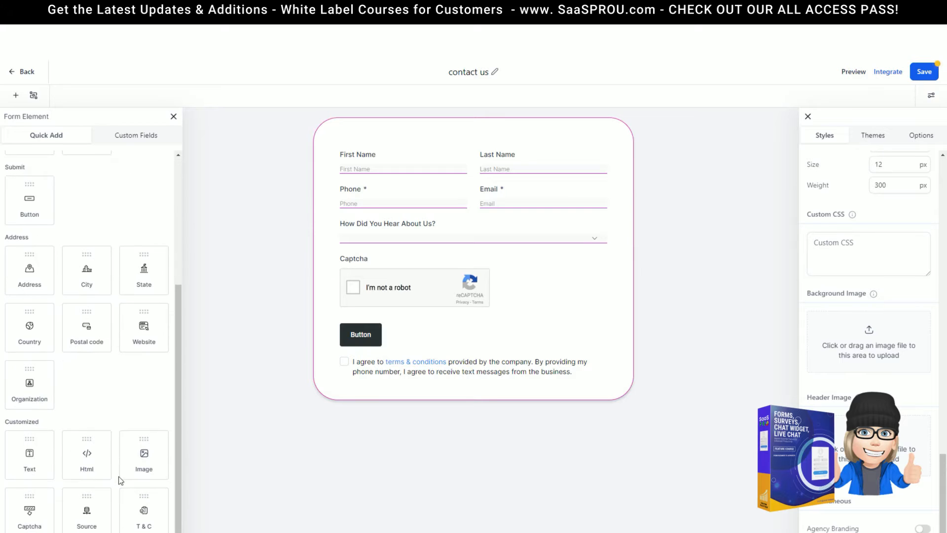
{"action": "left_click_drag", "start_coordinate": [144, 456], "coordinate": [478, 148]}
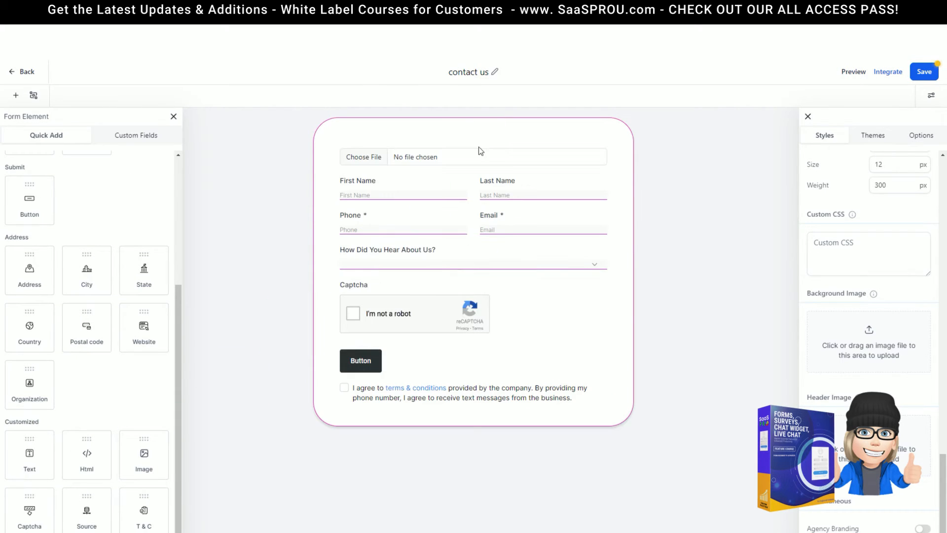
{"action": "left_click", "coordinate": [482, 157]}
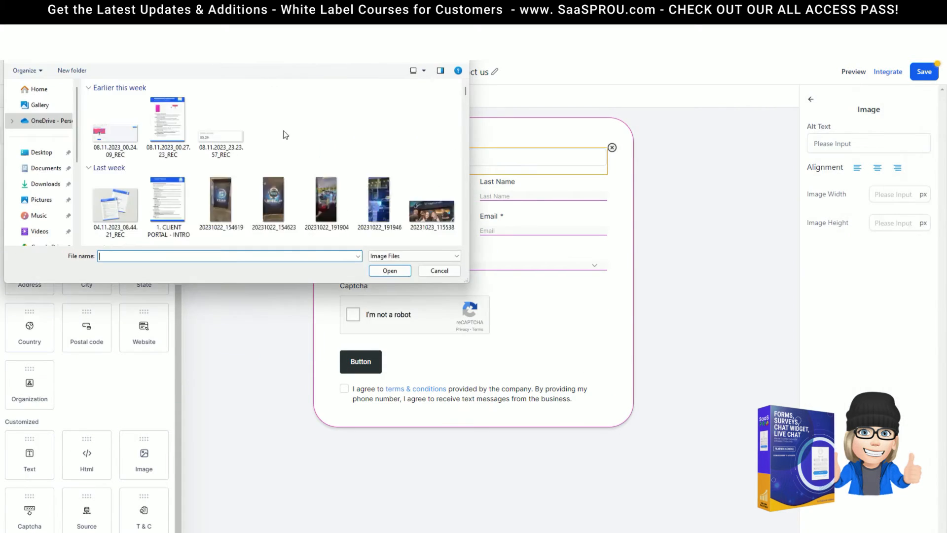
{"action": "double_click", "coordinate": [111, 165]}
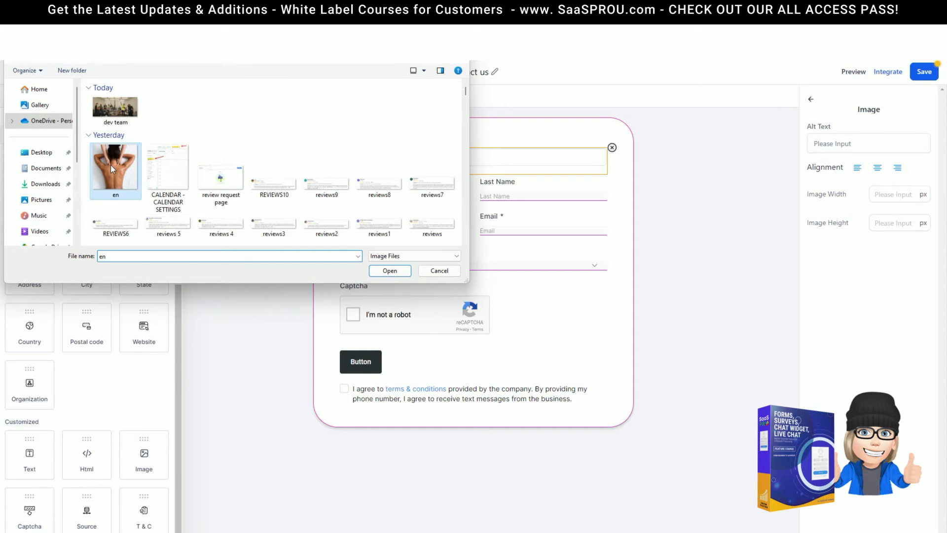
{"action": "left_click", "coordinate": [887, 195]}
{"action": "type", "text": "150"}
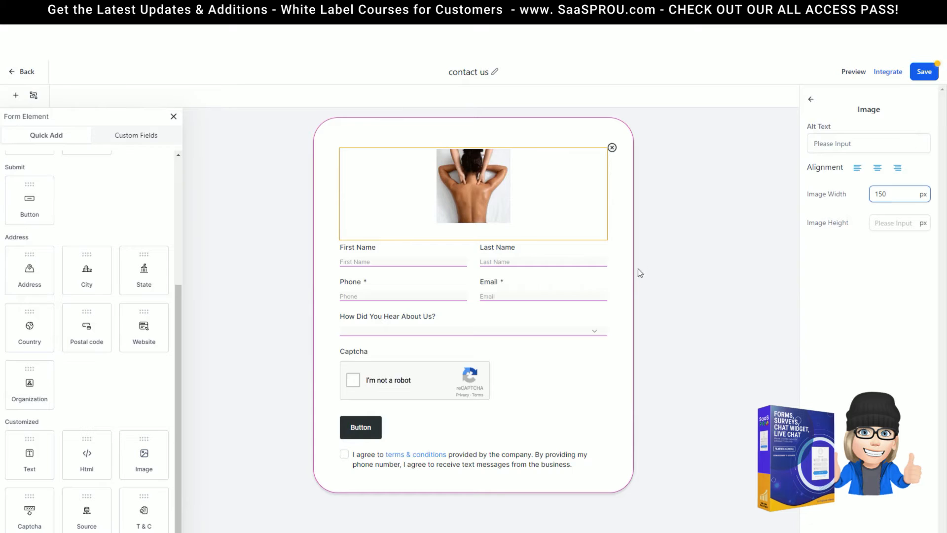
{"action": "left_click", "coordinate": [645, 280]}
{"action": "left_click", "coordinate": [881, 137]}
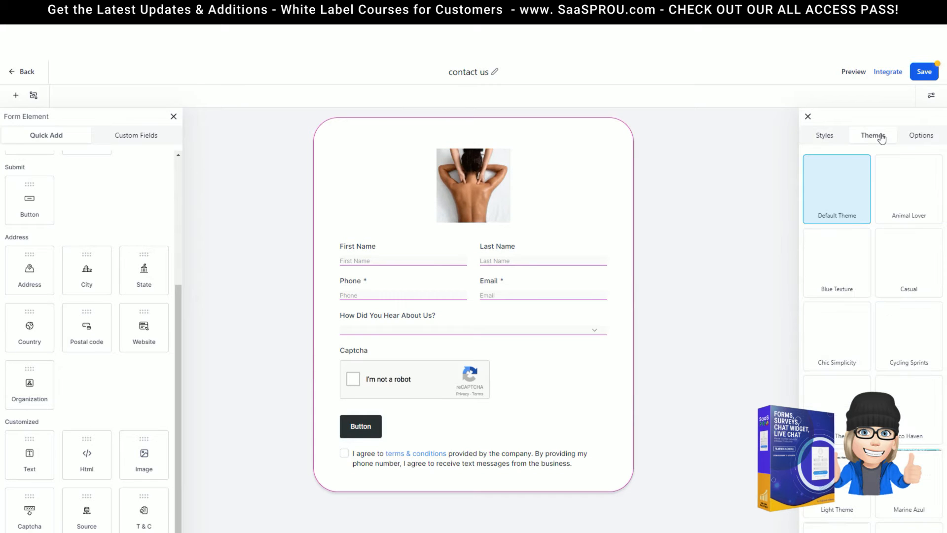
Apply the Eco Haven theme to the contact us form and confirm the switch
{"action": "mouse_move", "coordinate": [924, 196]}
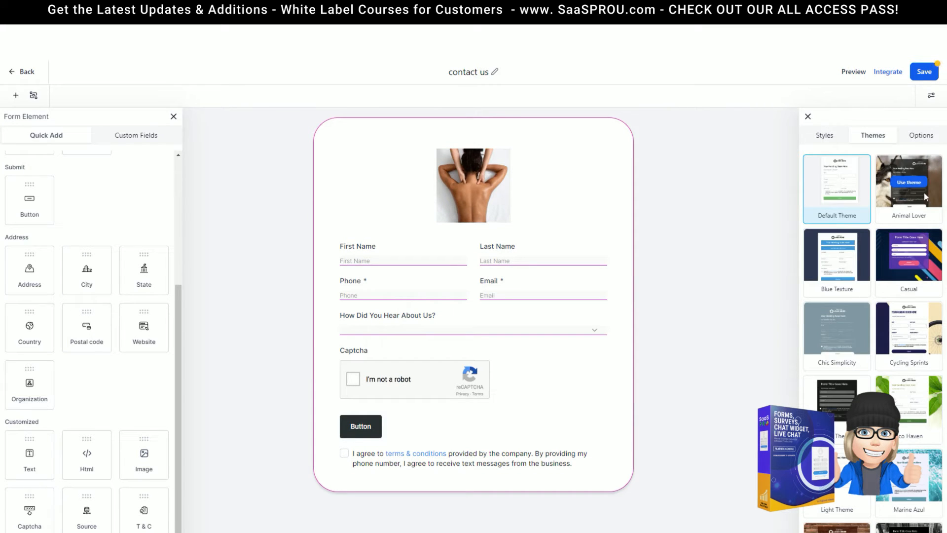
{"action": "scroll", "coordinate": [906, 295], "scroll_direction": "down", "scroll_amount": 3}
{"action": "scroll", "coordinate": [906, 295], "scroll_direction": "up", "scroll_amount": 2}
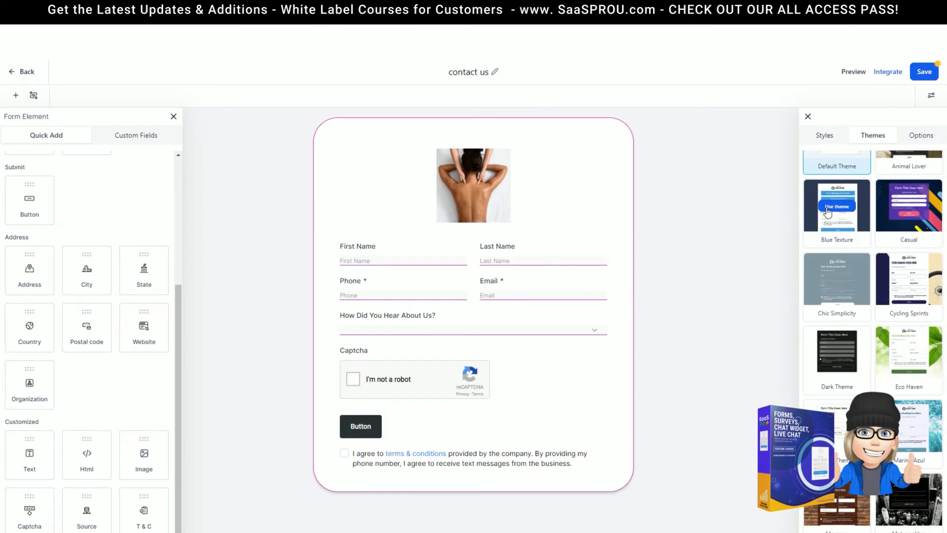
{"action": "scroll", "coordinate": [835, 209], "scroll_direction": "up", "scroll_amount": 1}
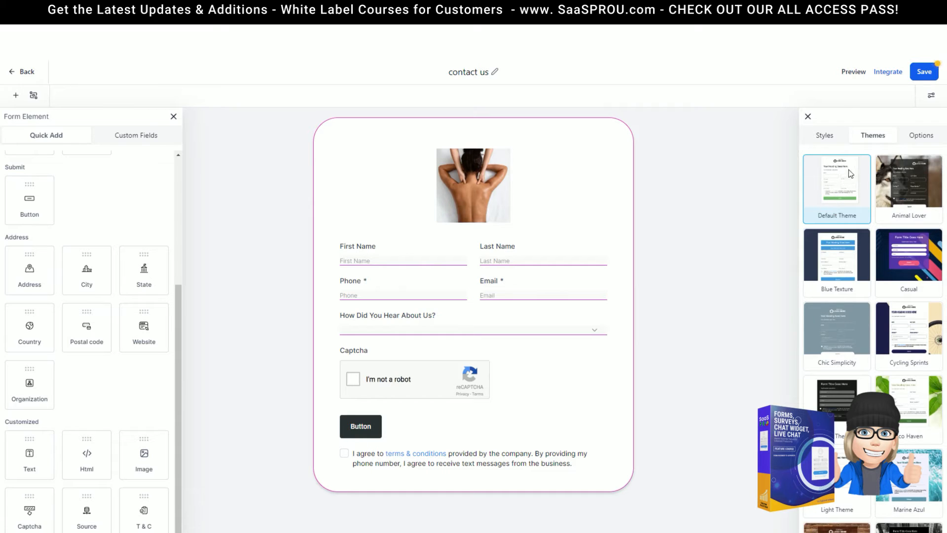
{"action": "mouse_move", "coordinate": [894, 206]}
{"action": "scroll", "coordinate": [862, 263], "scroll_direction": "down", "scroll_amount": 1}
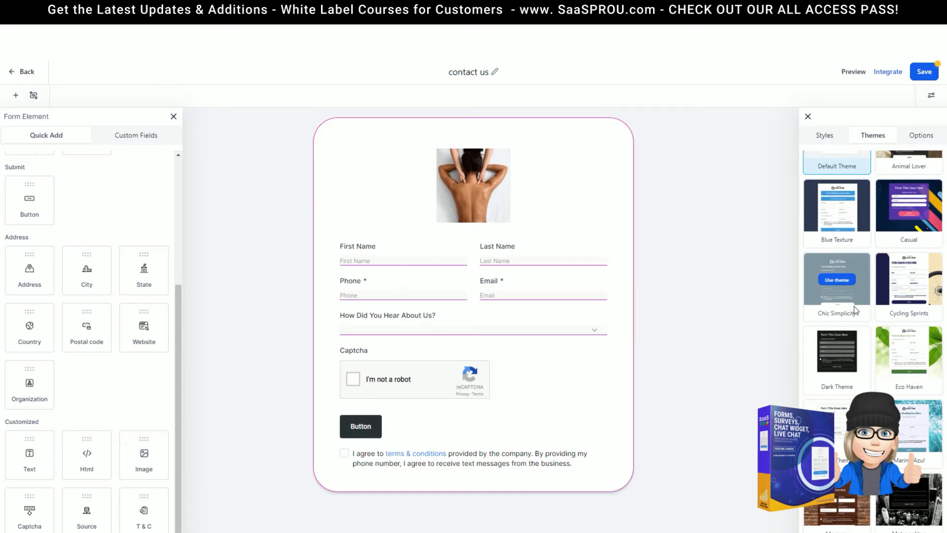
{"action": "scroll", "coordinate": [885, 288], "scroll_direction": "down", "scroll_amount": 3}
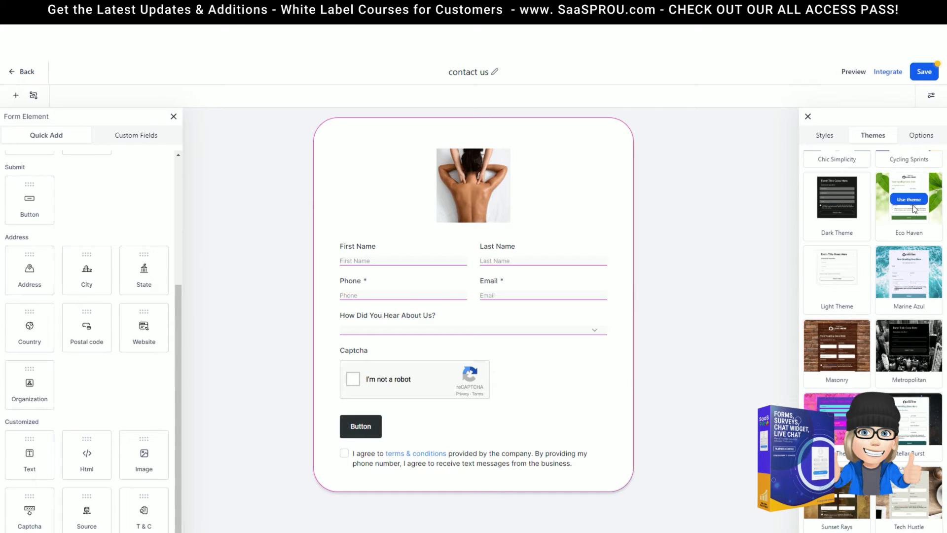
{"action": "left_click", "coordinate": [914, 207]}
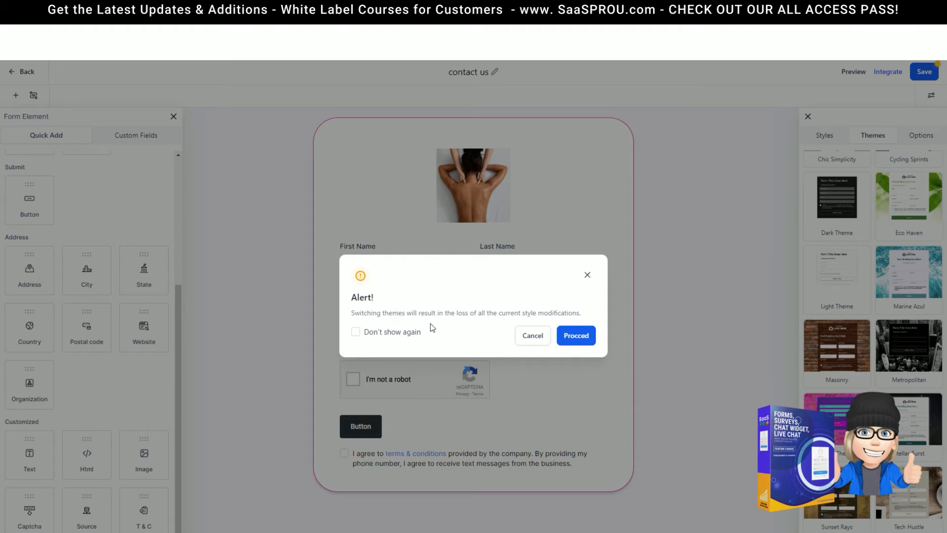
{"action": "left_click", "coordinate": [584, 337]}
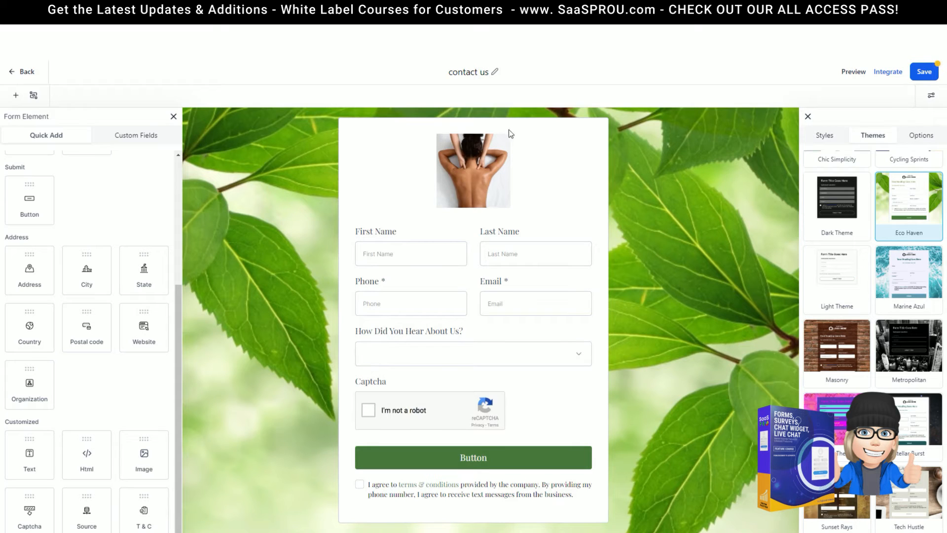
{"action": "right_click", "coordinate": [515, 374]}
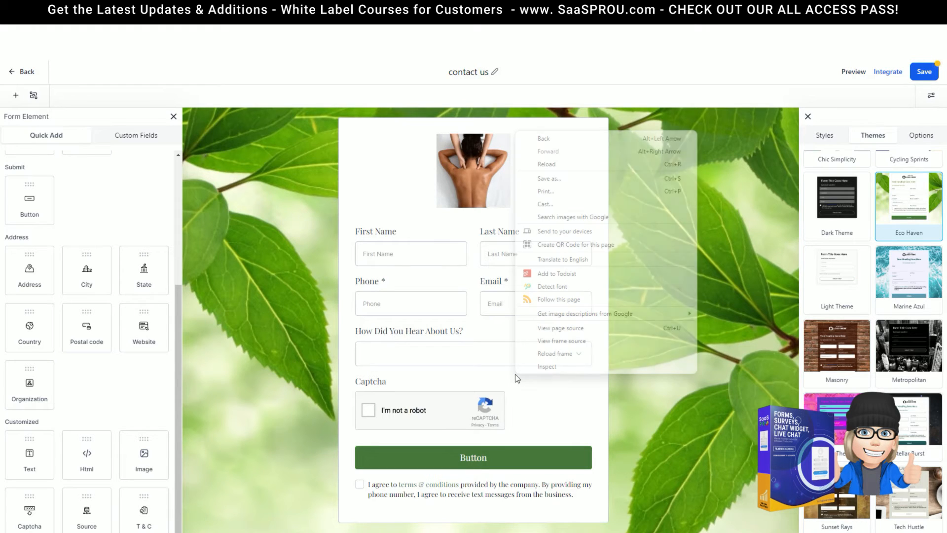
Replace the leafy background image with the en.png massage photo
{"action": "left_click", "coordinate": [309, 180]}
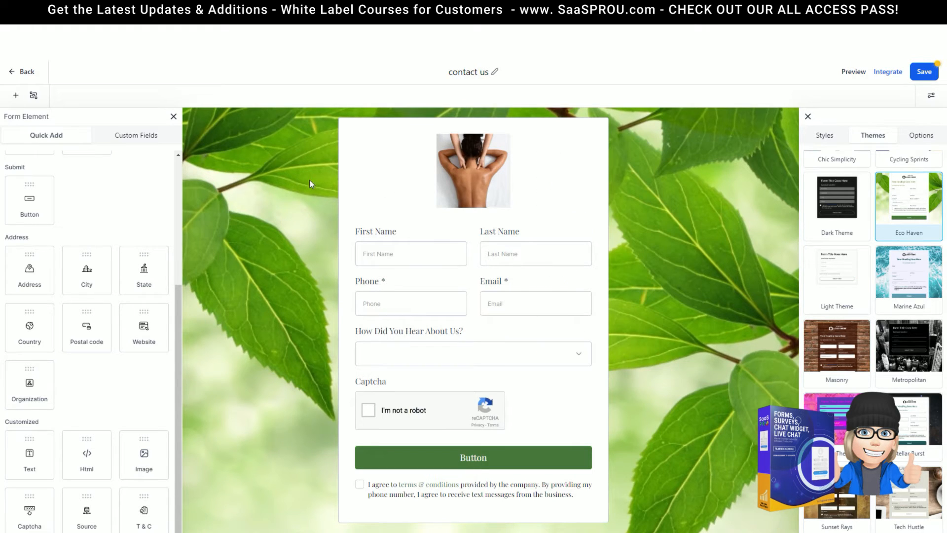
{"action": "left_click", "coordinate": [829, 137]}
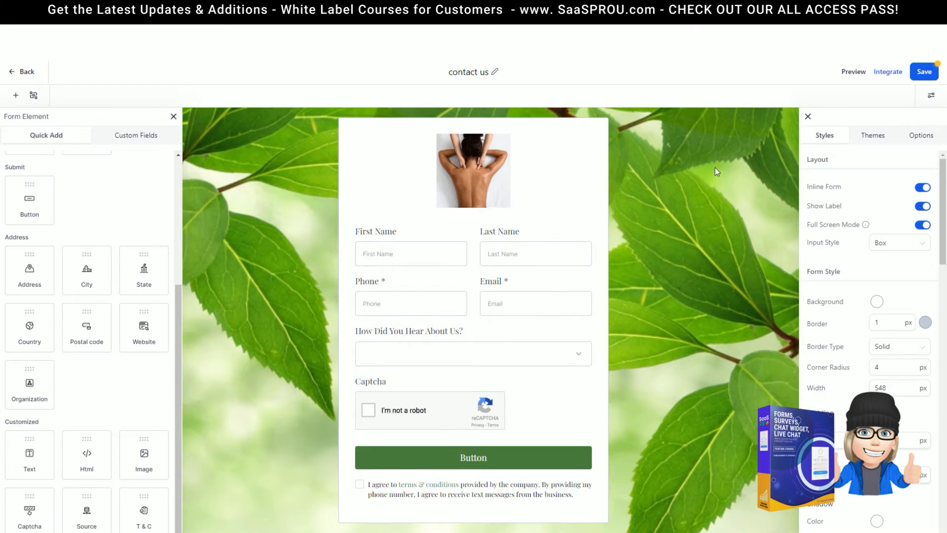
{"action": "scroll", "coordinate": [868, 296], "scroll_direction": "down", "scroll_amount": 10}
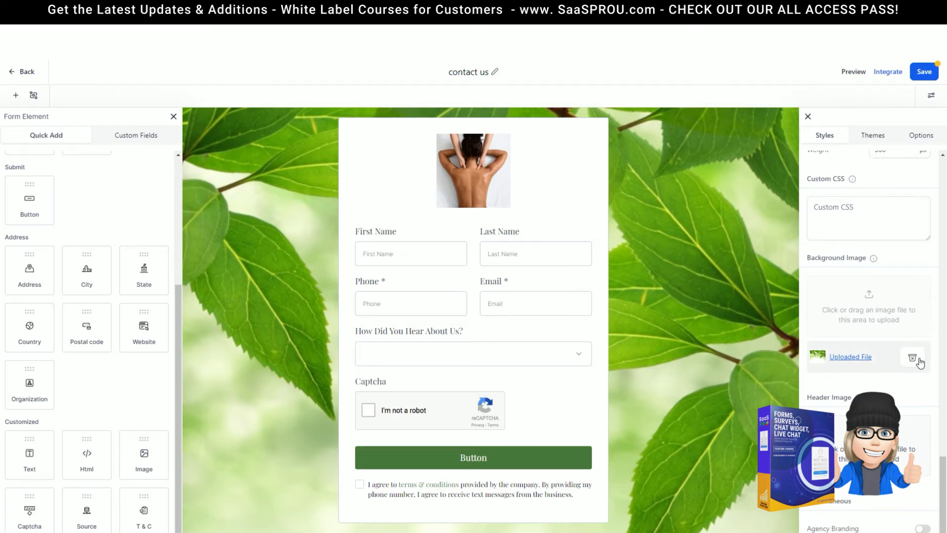
{"action": "left_click", "coordinate": [918, 360]}
{"action": "left_click", "coordinate": [870, 351]}
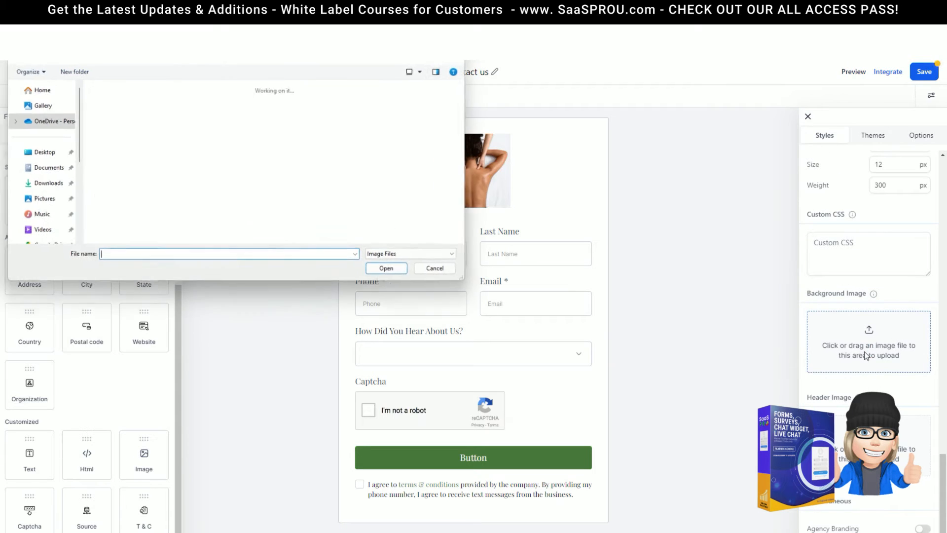
{"action": "double_click", "coordinate": [123, 165]}
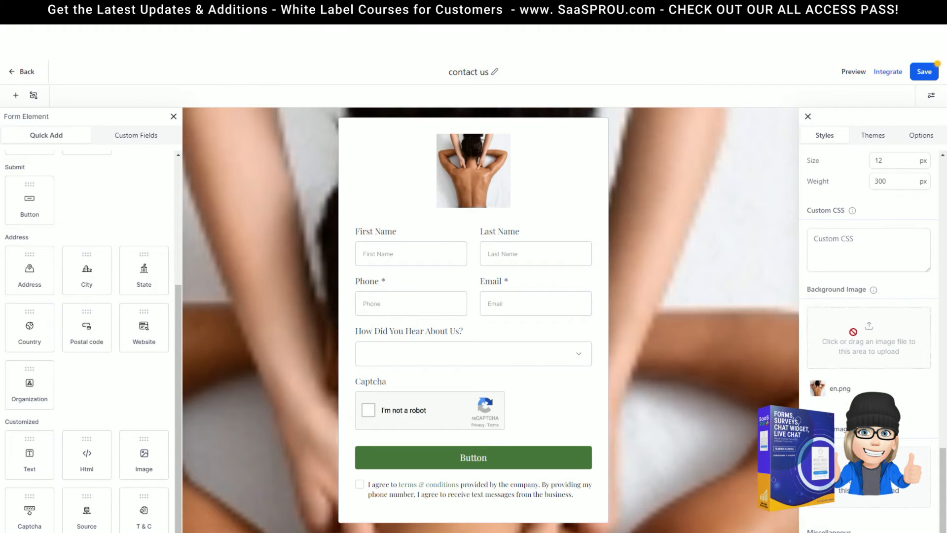
{"action": "left_click", "coordinate": [807, 118]}
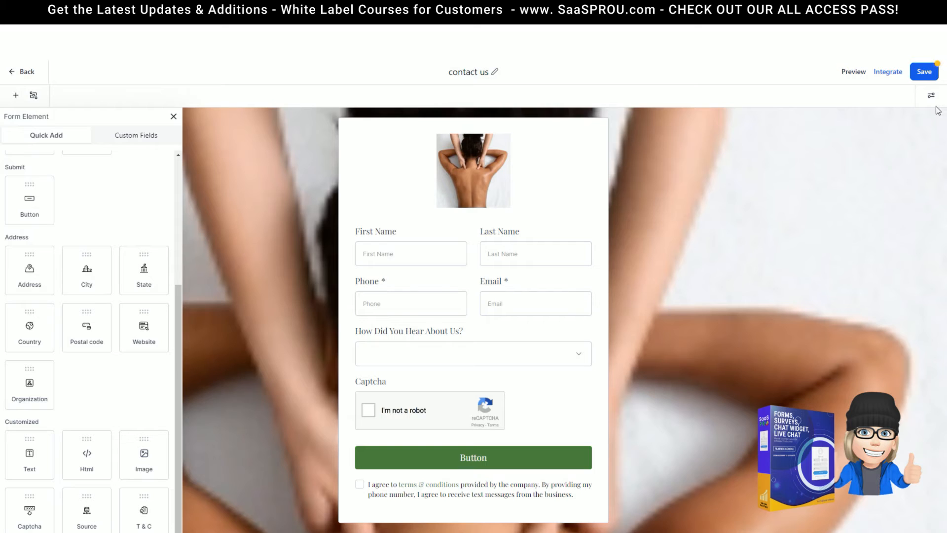
{"action": "left_click", "coordinate": [931, 95]}
Apply and confirm the Marine Azul theme, then bring up the form's general options
{"action": "left_click", "coordinate": [873, 135]}
{"action": "mouse_move", "coordinate": [828, 388]}
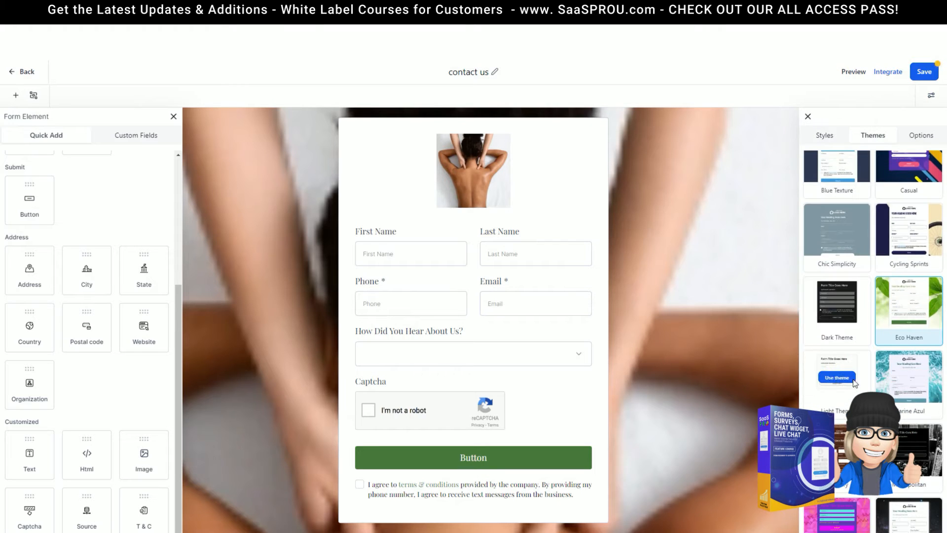
{"action": "left_click", "coordinate": [911, 376]}
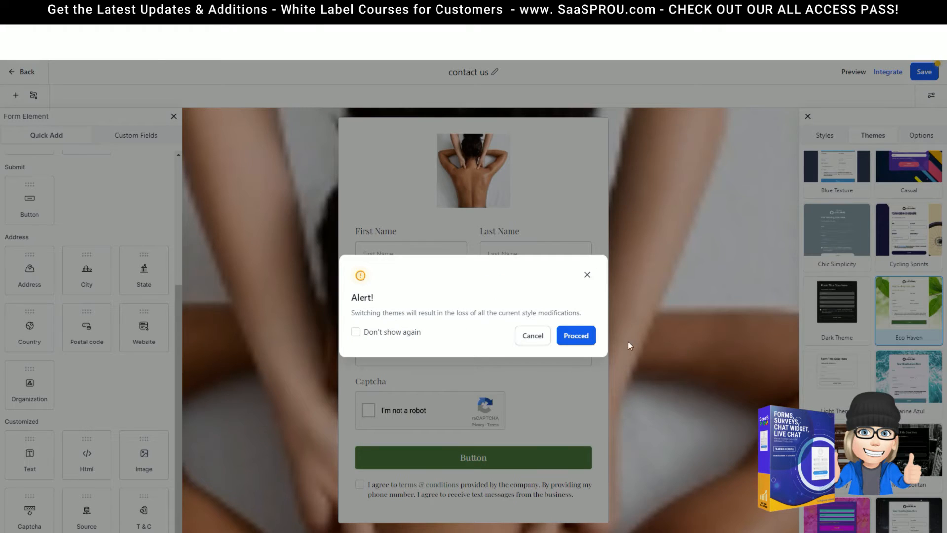
{"action": "left_click", "coordinate": [588, 337]}
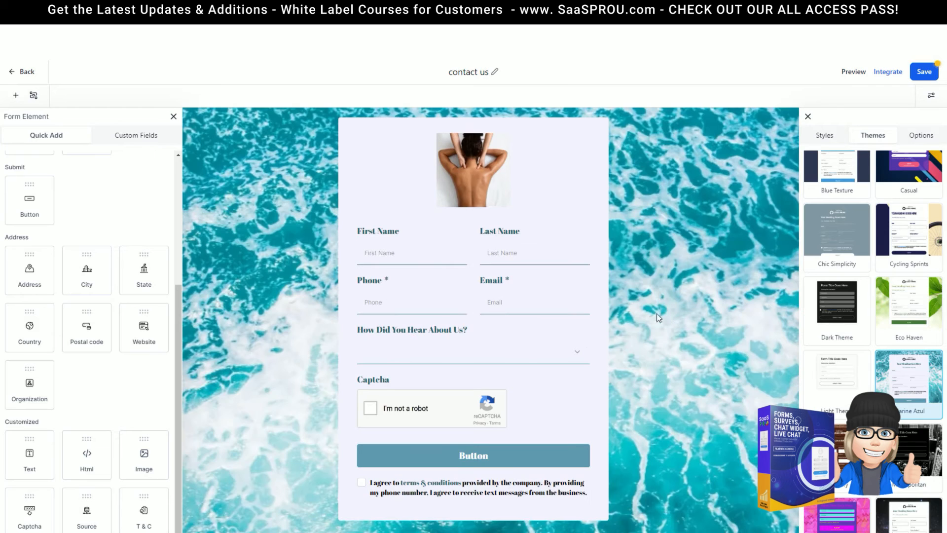
{"action": "scroll", "coordinate": [881, 226], "scroll_direction": "down", "scroll_amount": 3}
{"action": "left_click", "coordinate": [929, 138]}
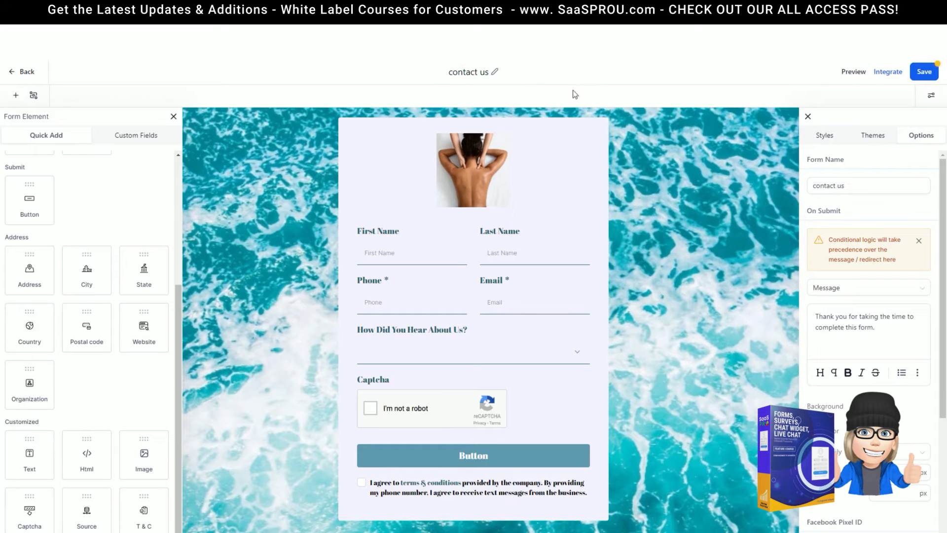
Change the On Submit action from Open URL to Message and review the thank-you text formatting
{"action": "scroll", "coordinate": [895, 211], "scroll_direction": "down", "scroll_amount": 1}
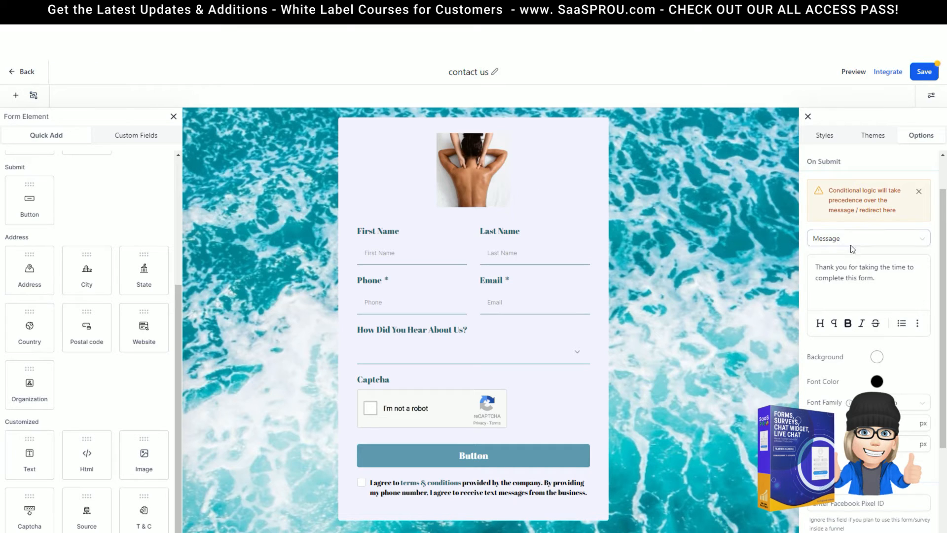
{"action": "left_click", "coordinate": [908, 241]}
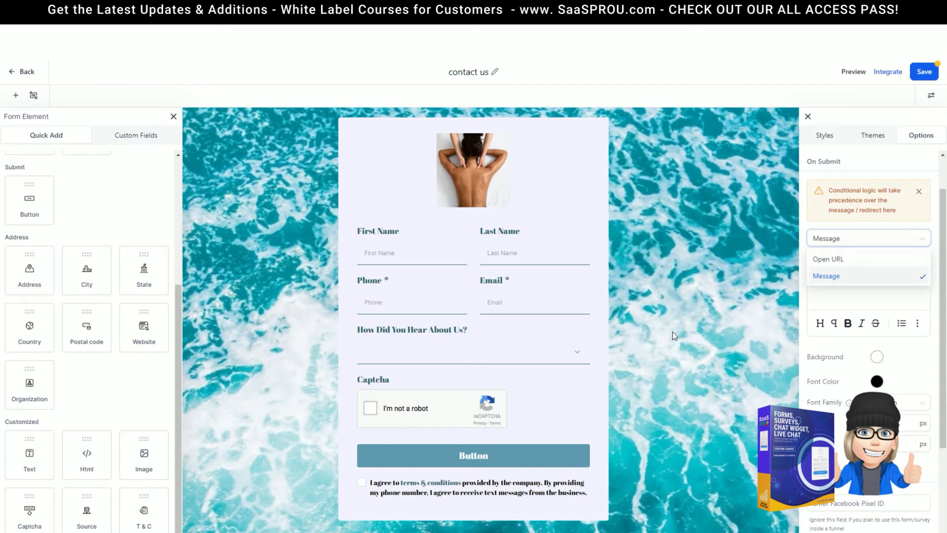
{"action": "left_click", "coordinate": [826, 260]}
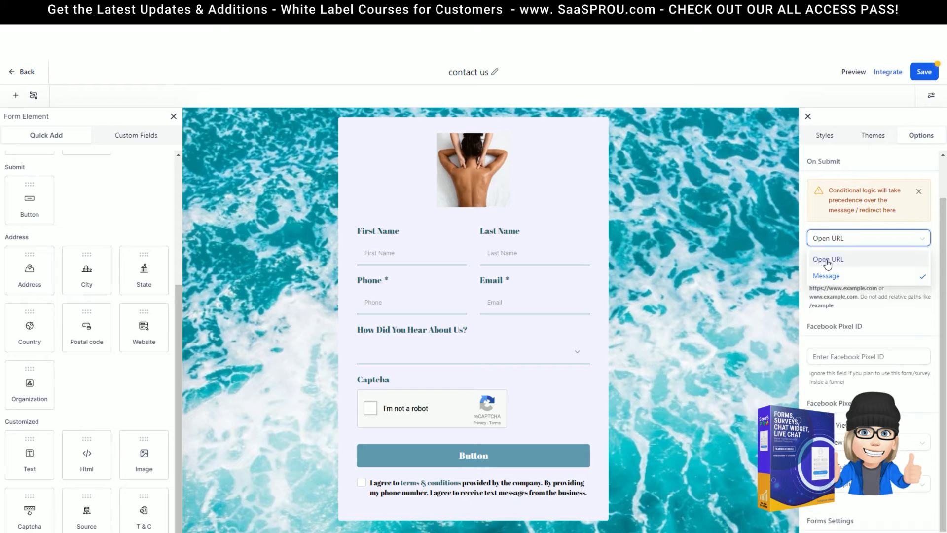
{"action": "left_click", "coordinate": [849, 242]}
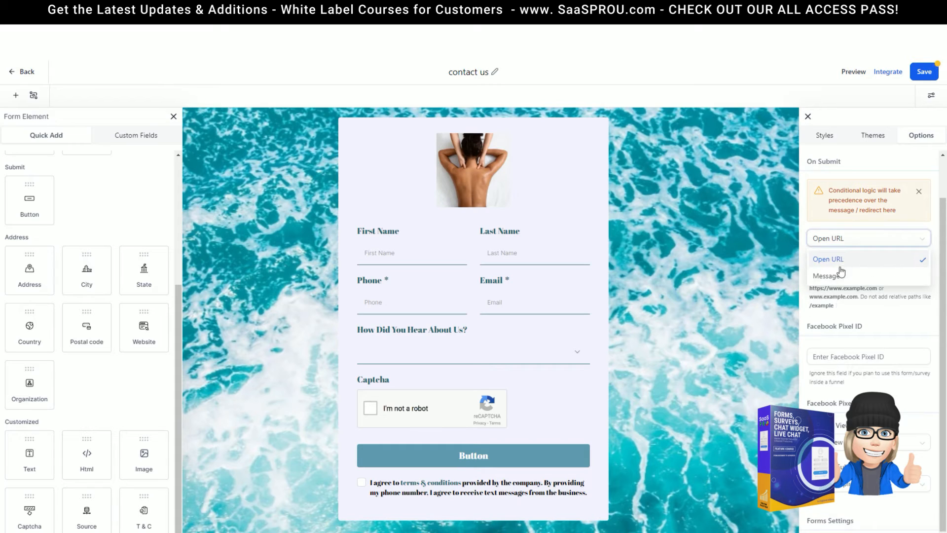
{"action": "left_click", "coordinate": [835, 278]}
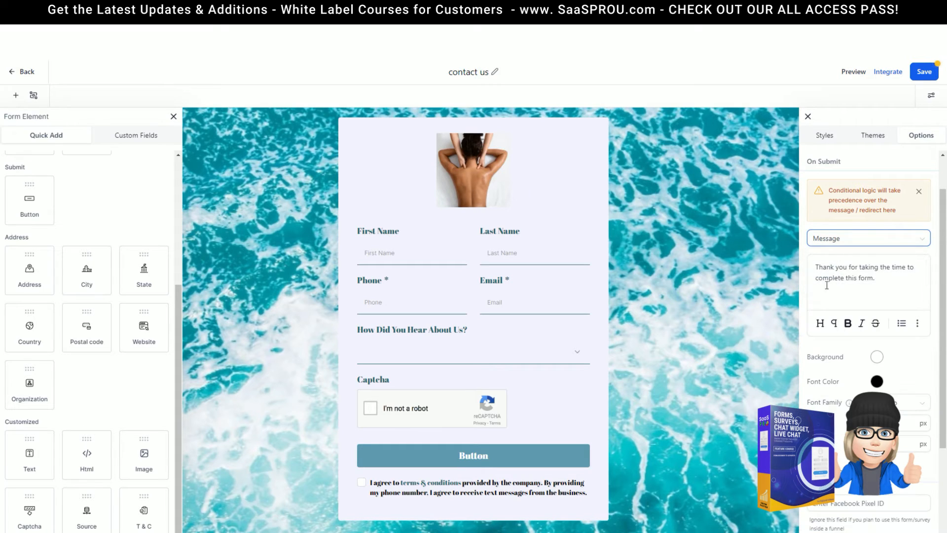
{"action": "triple_click", "coordinate": [871, 275]}
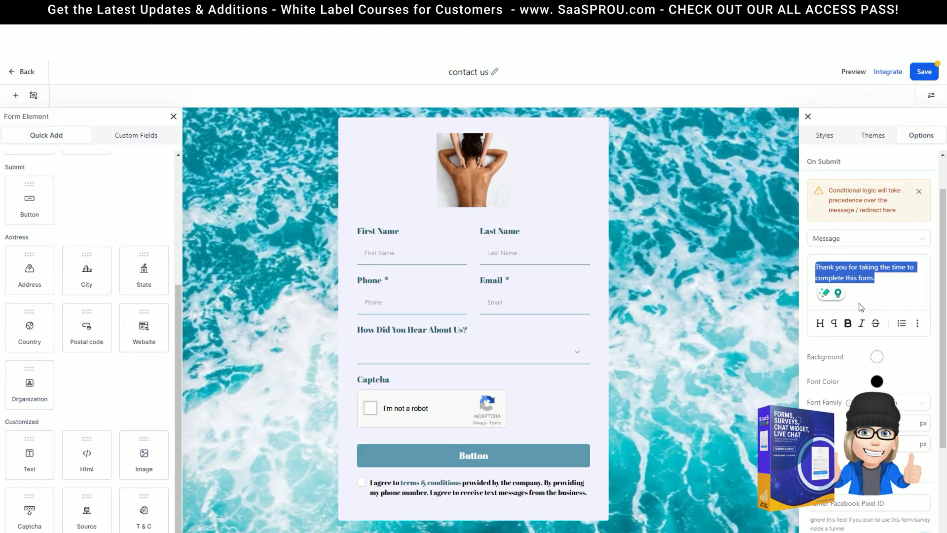
{"action": "left_click", "coordinate": [887, 283]}
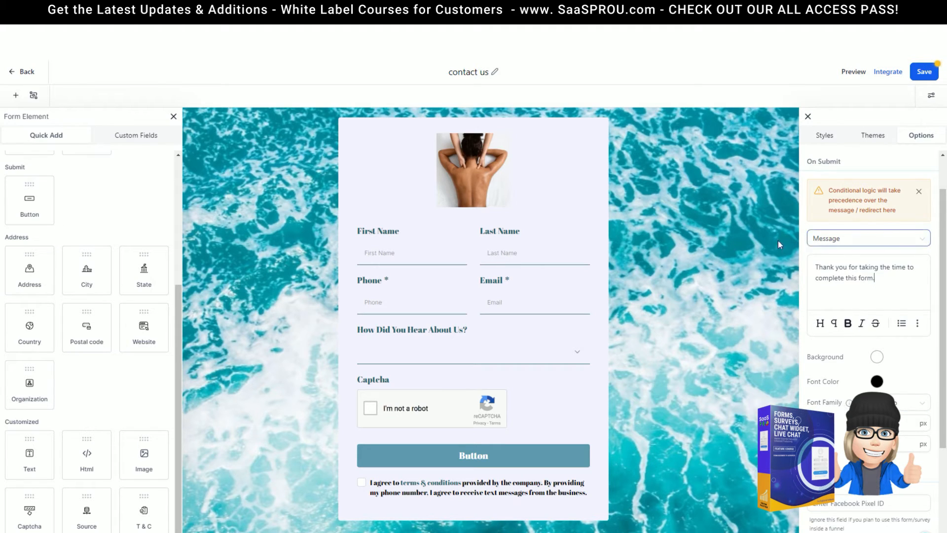
{"action": "left_click", "coordinate": [919, 326]}
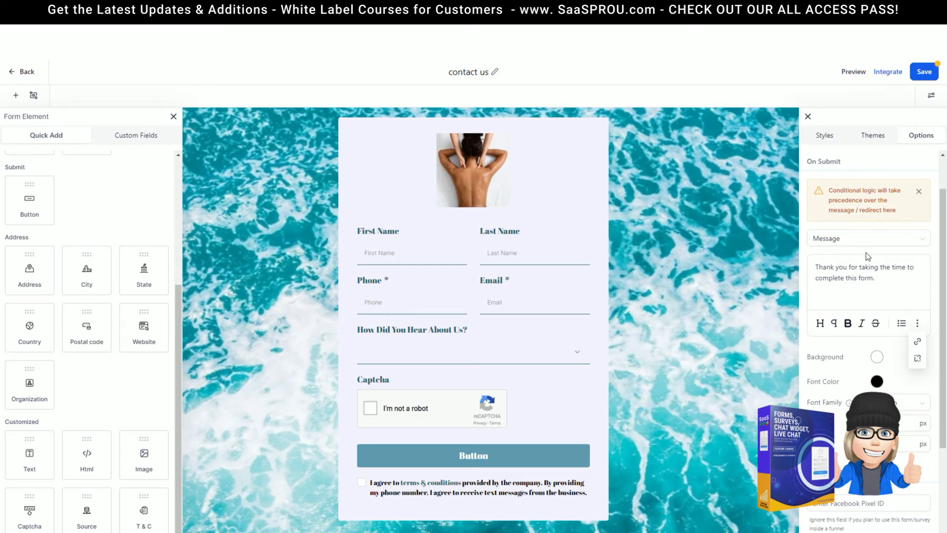
Retry Open URL, then settle on the 'Thank you for taking the time to complete this form.' message
{"action": "left_click", "coordinate": [859, 240]}
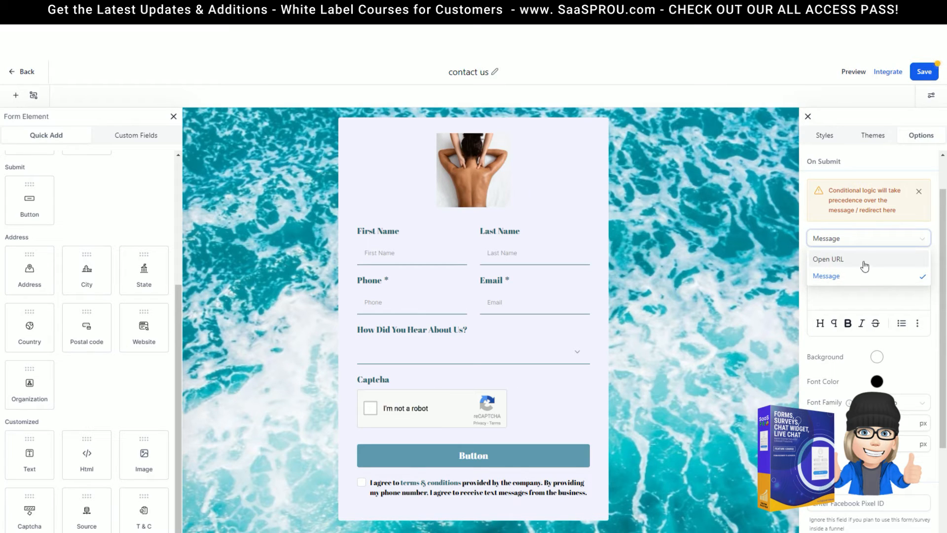
{"action": "left_click", "coordinate": [836, 267]}
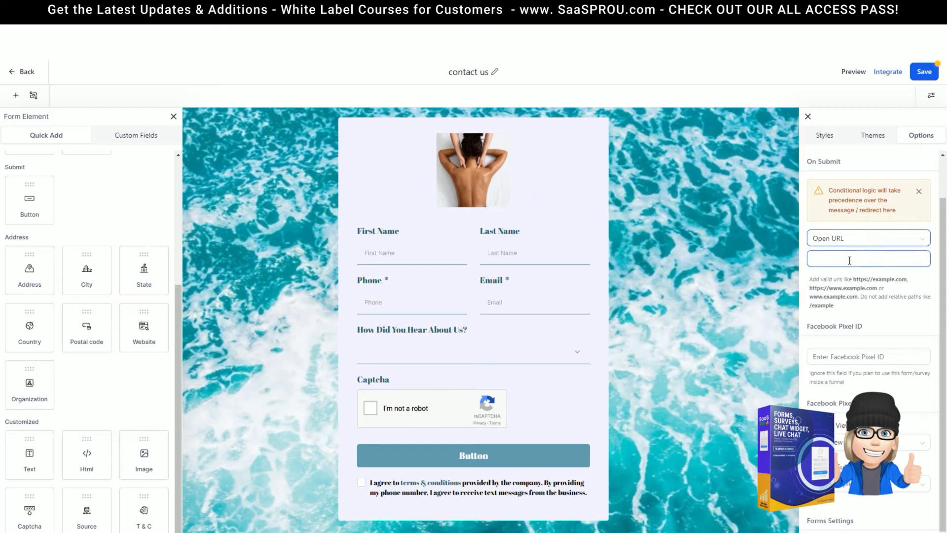
{"action": "left_click", "coordinate": [845, 238]}
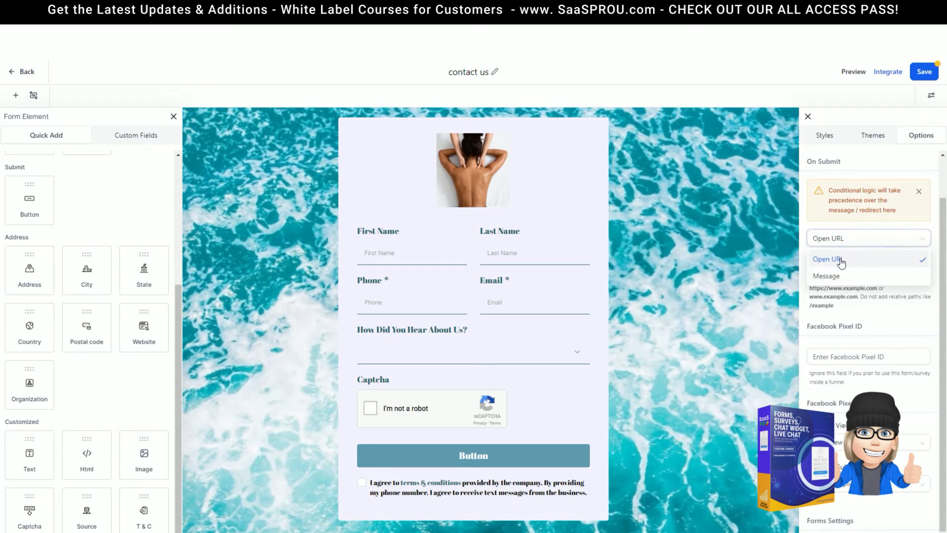
{"action": "left_click", "coordinate": [841, 262]}
{"action": "left_click", "coordinate": [835, 239]}
{"action": "left_click", "coordinate": [837, 278]}
{"action": "scroll", "coordinate": [842, 410], "scroll_direction": "down", "scroll_amount": 2}
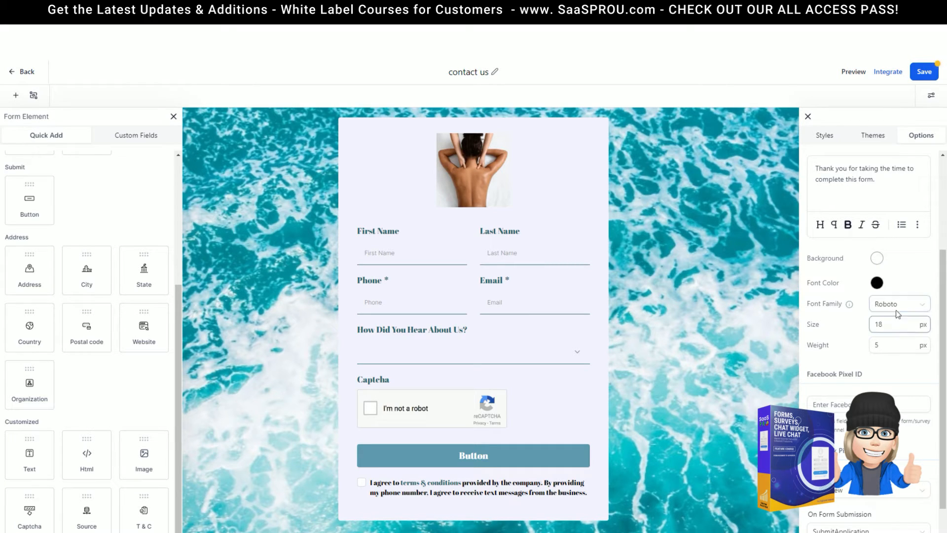
Set the On Form Submission Facebook Pixel event to Contact, leaving the page-view event unchanged
{"action": "scroll", "coordinate": [886, 337], "scroll_direction": "down", "scroll_amount": 2}
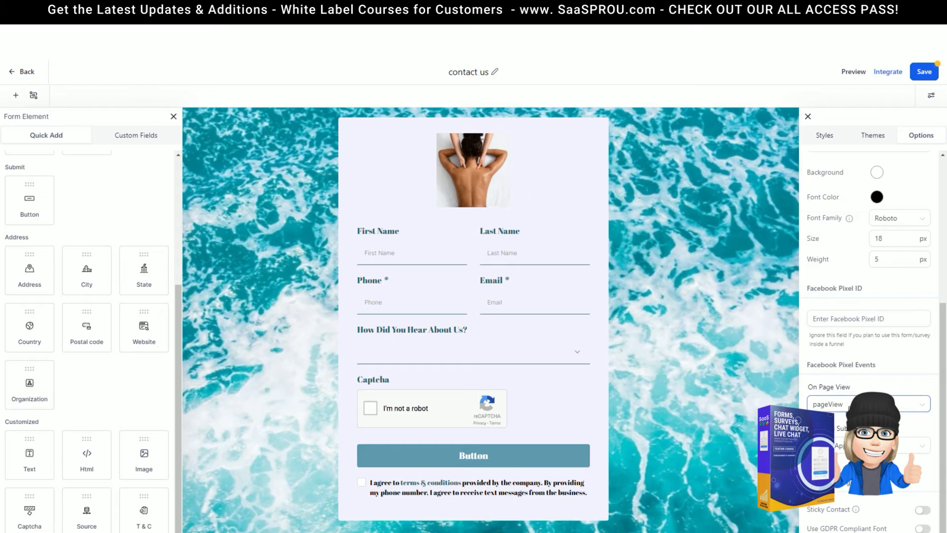
{"action": "left_click", "coordinate": [869, 404]}
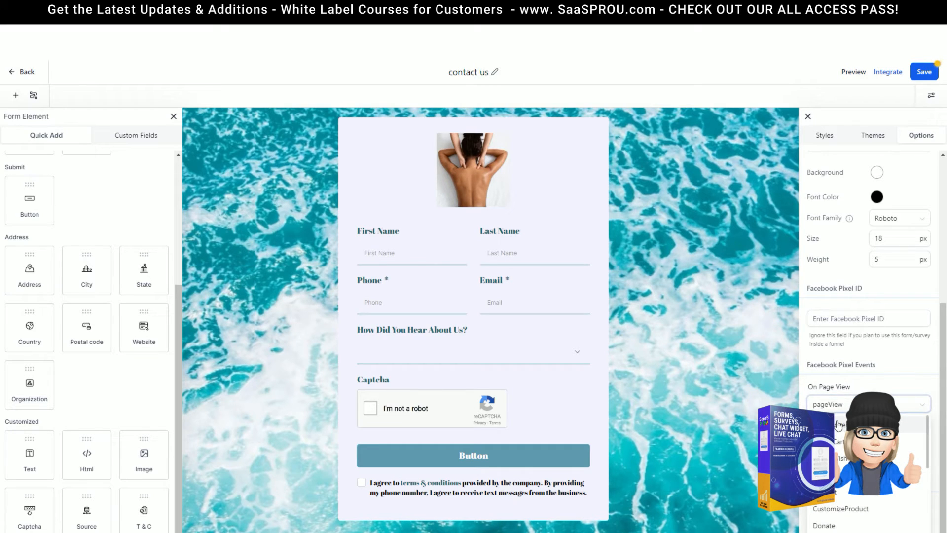
{"action": "left_click", "coordinate": [846, 389]}
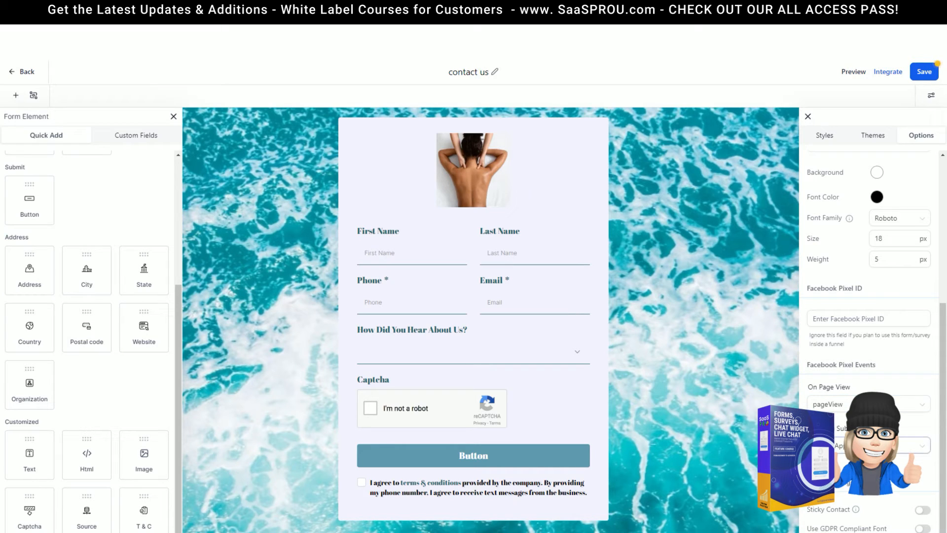
{"action": "left_click", "coordinate": [843, 451]}
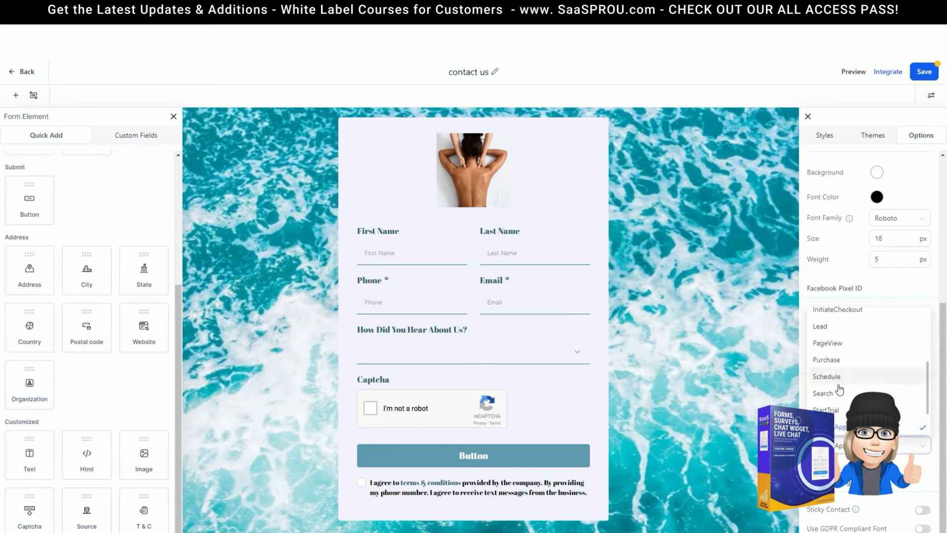
{"action": "scroll", "coordinate": [837, 387], "scroll_direction": "up", "scroll_amount": 3}
{"action": "scroll", "coordinate": [869, 381], "scroll_direction": "down", "scroll_amount": 2}
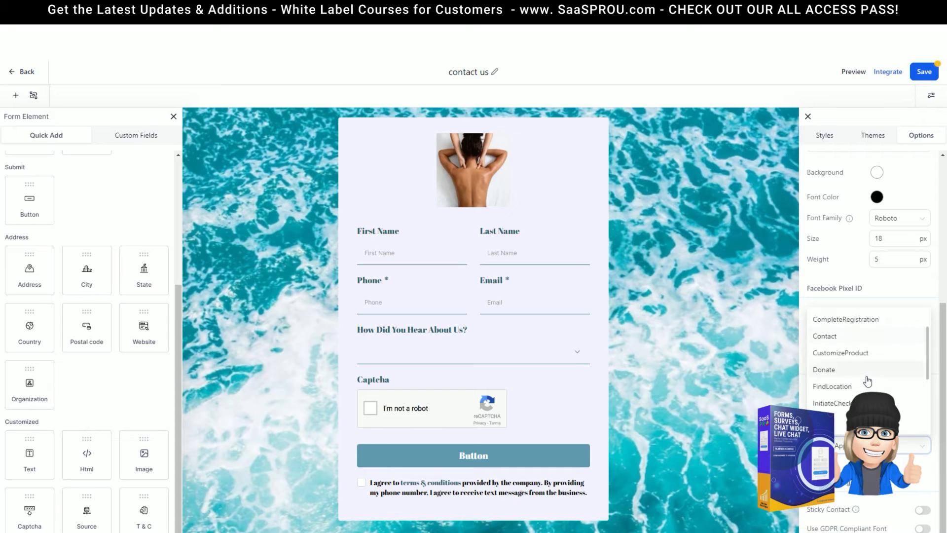
{"action": "left_click", "coordinate": [837, 337]}
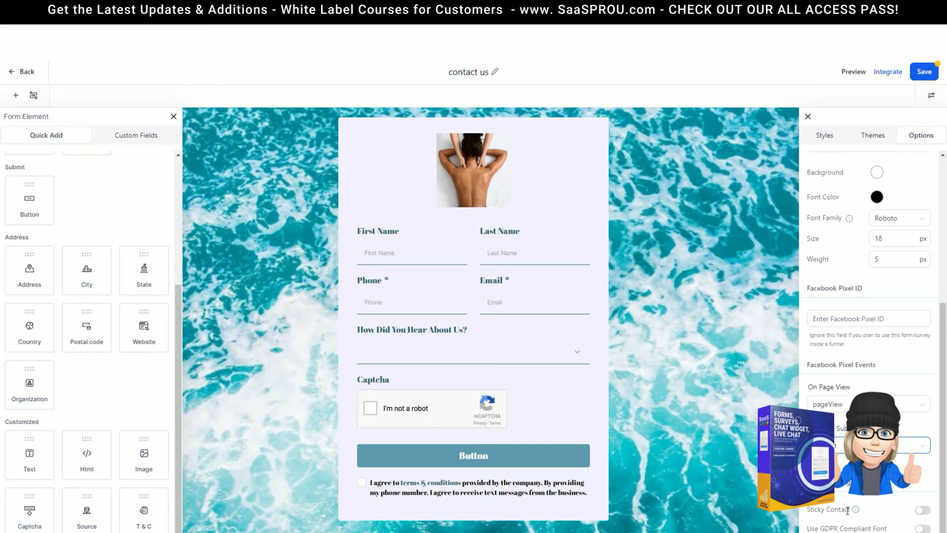
Turn Sticky Contact on and leave the GDPR compliant font off
{"action": "left_click", "coordinate": [926, 512]}
{"action": "left_click", "coordinate": [923, 529]}
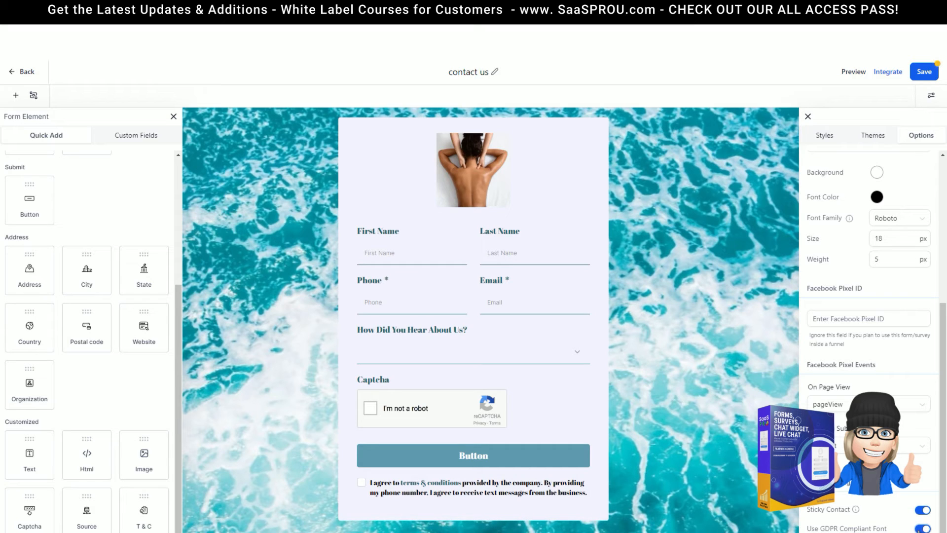
{"action": "left_click", "coordinate": [918, 529]}
Apply the plain white Default Theme to the form
{"action": "left_click", "coordinate": [875, 140]}
{"action": "left_click", "coordinate": [837, 187]}
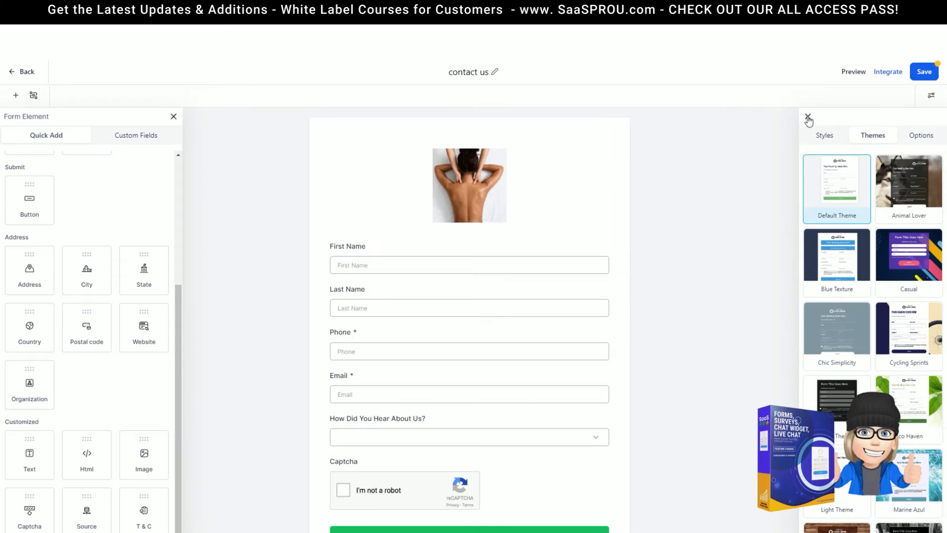
{"action": "left_click", "coordinate": [808, 117]}
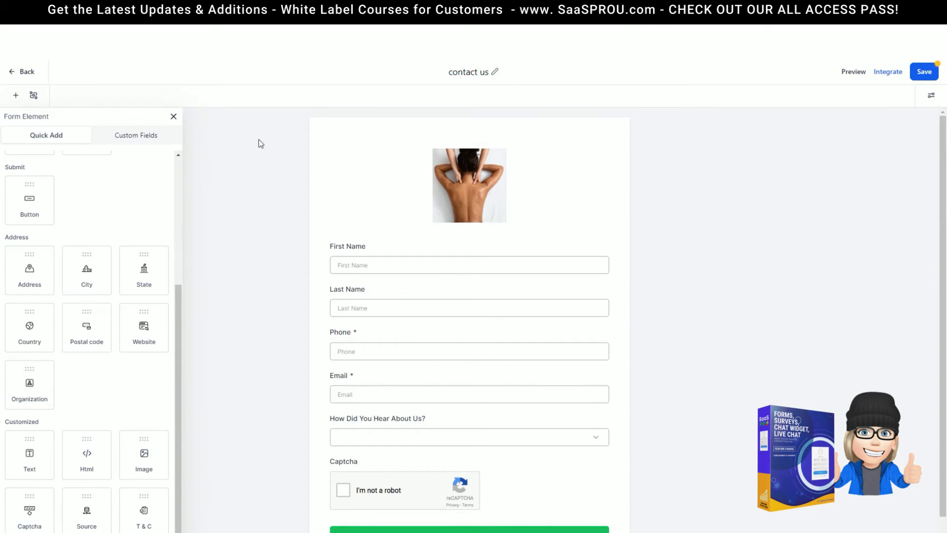
Delete the First Name field's label text
{"action": "left_click", "coordinate": [528, 261]}
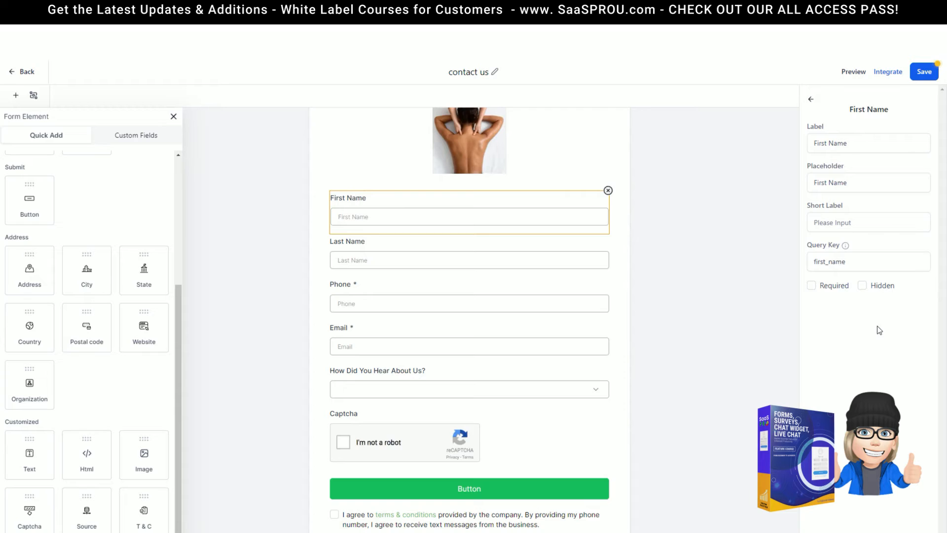
{"action": "left_click", "coordinate": [823, 141]}
{"action": "left_click", "coordinate": [786, 139]}
{"action": "left_click_drag", "start_coordinate": [847, 143], "coordinate": [801, 146]}
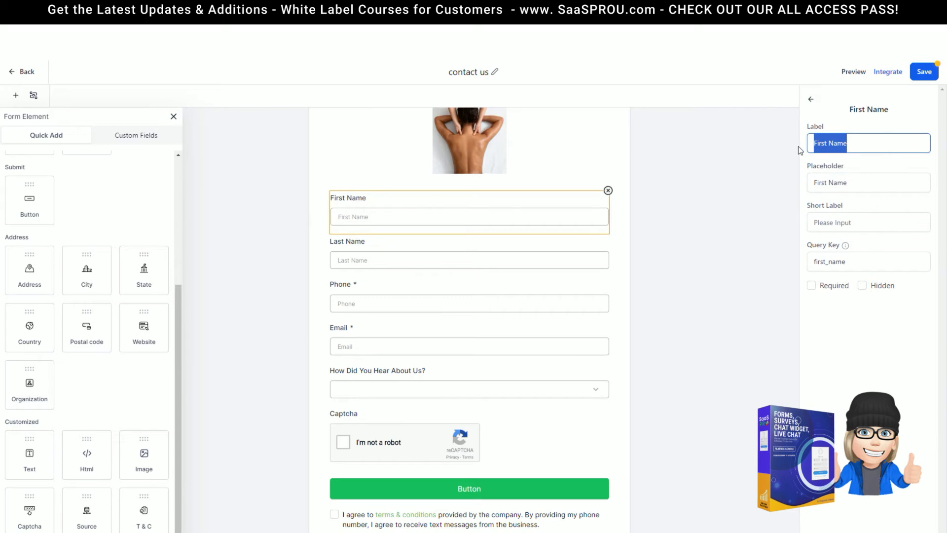
{"action": "key", "text": "BackSpace"}
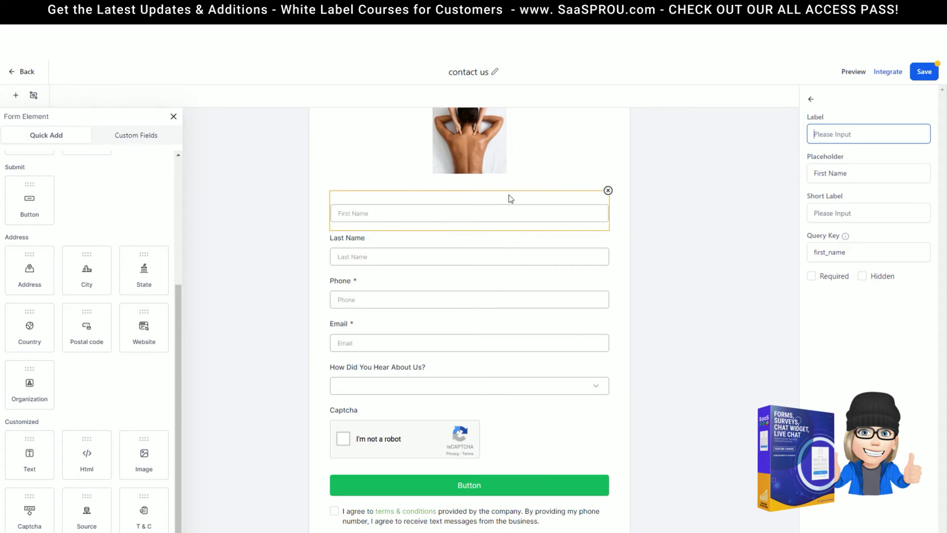
{"action": "left_click", "coordinate": [576, 161]}
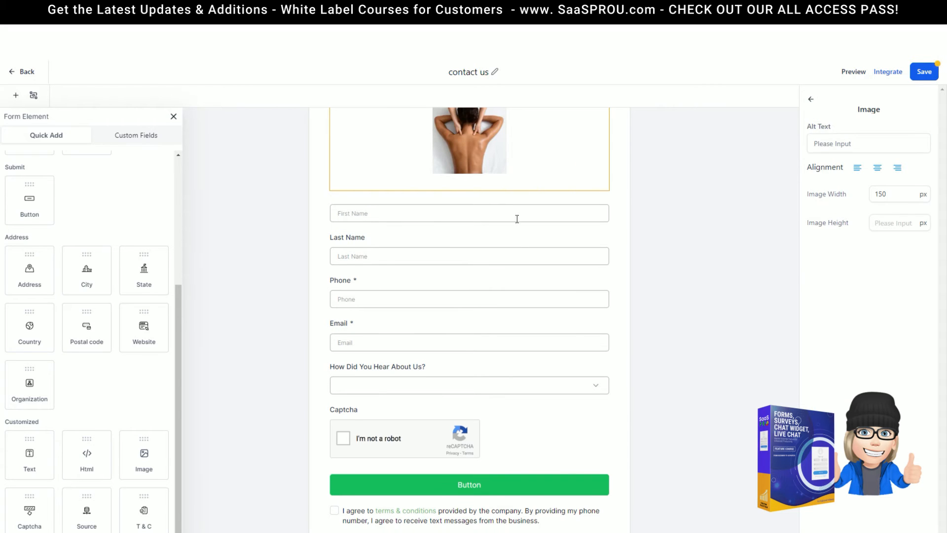
Delete the Last Name label, keeping 'Last Name' as its placeholder
{"action": "left_click", "coordinate": [387, 257]}
{"action": "left_click", "coordinate": [862, 152]}
{"action": "left_click_drag", "start_coordinate": [859, 181], "coordinate": [806, 181]}
{"action": "key", "text": "BackSpace"}
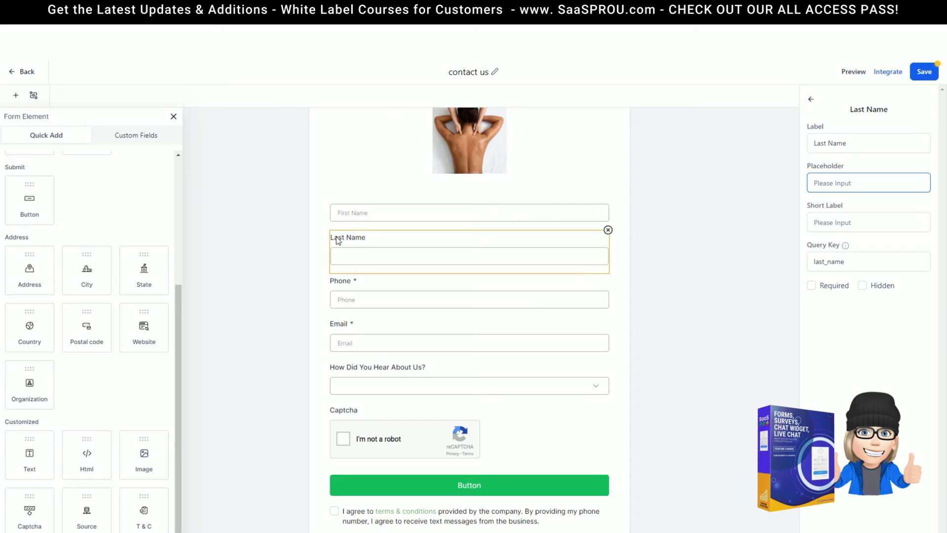
{"action": "left_click_drag", "start_coordinate": [847, 143], "coordinate": [798, 143]}
{"action": "key", "text": "ctrl+c"}
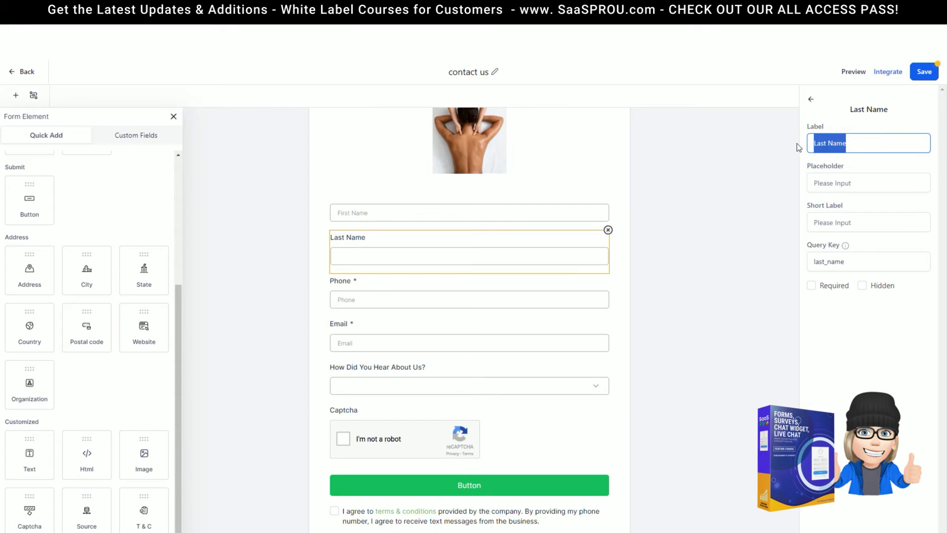
{"action": "key", "text": "BackSpace"}
{"action": "left_click", "coordinate": [846, 177]}
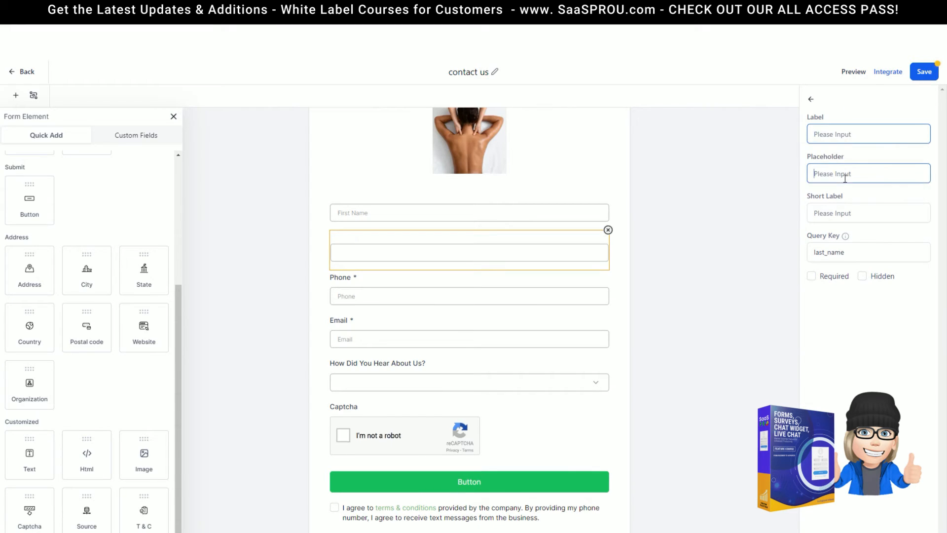
{"action": "key", "text": "ctrl+v"}
{"action": "key", "text": "Tab"}
Delete the Phone field's label, leaving only the required asterisk
{"action": "left_click", "coordinate": [383, 279]}
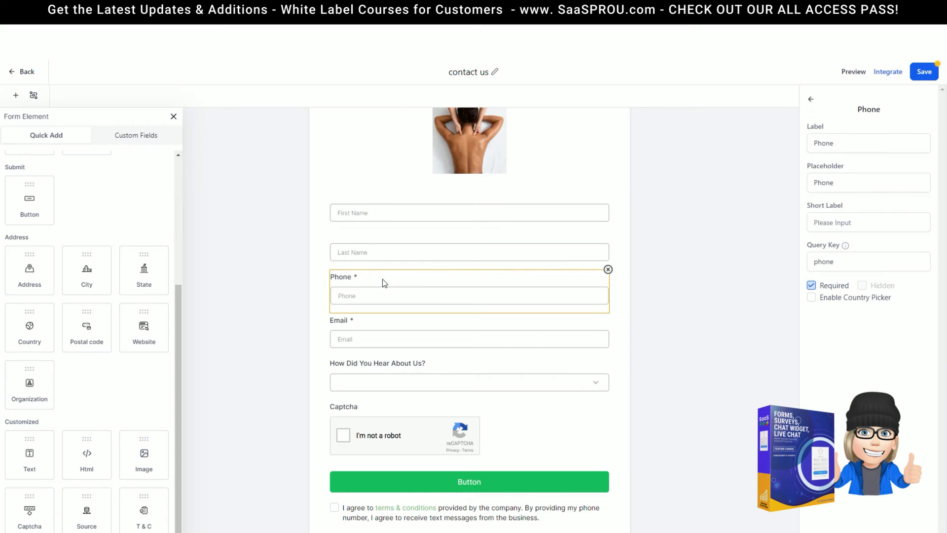
{"action": "mouse_move", "coordinate": [845, 251]}
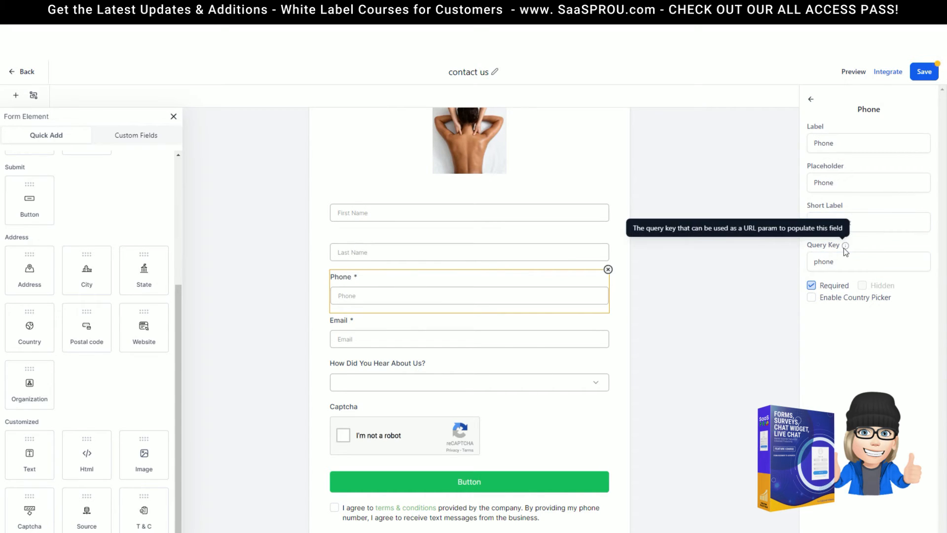
{"action": "left_click", "coordinate": [814, 267]}
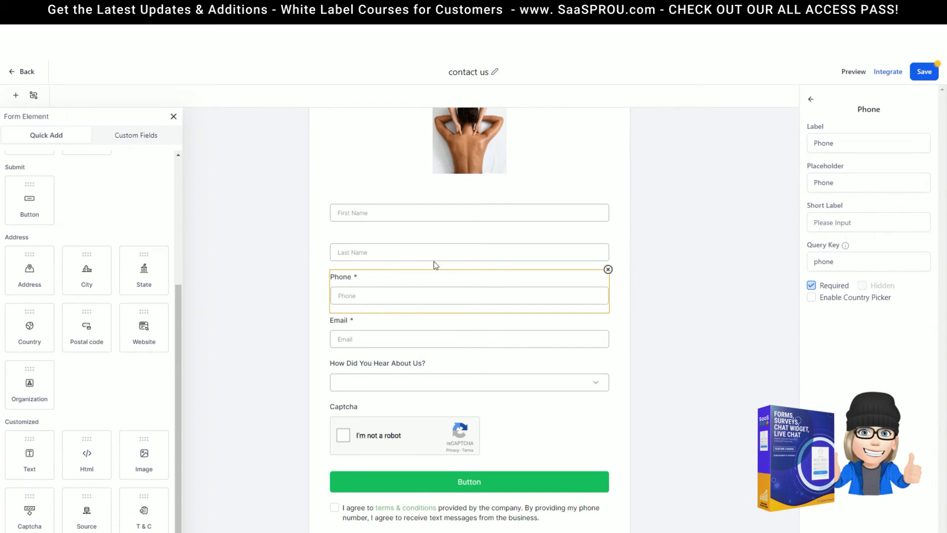
{"action": "left_click", "coordinate": [852, 182]}
{"action": "left_click_drag", "start_coordinate": [861, 144], "coordinate": [798, 148]}
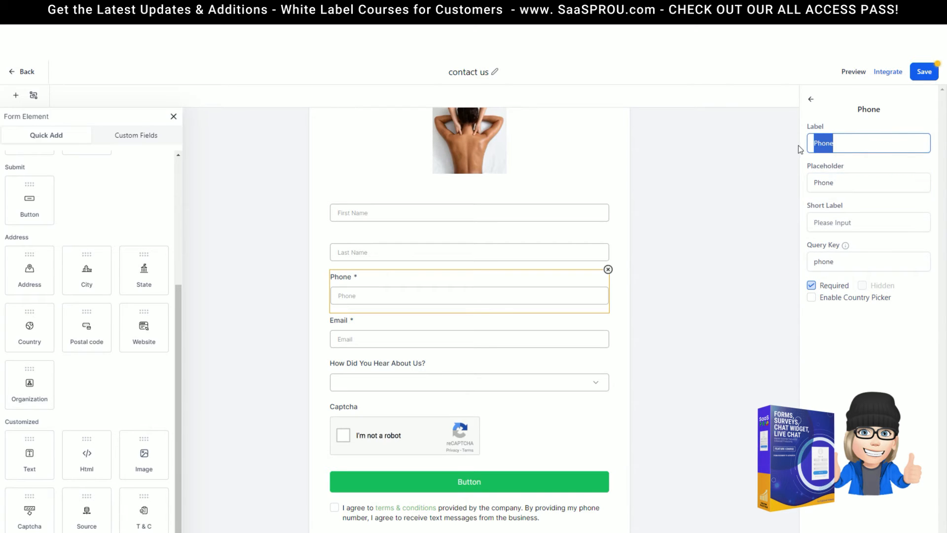
{"action": "key", "text": "BackSpace"}
{"action": "left_click", "coordinate": [612, 221]}
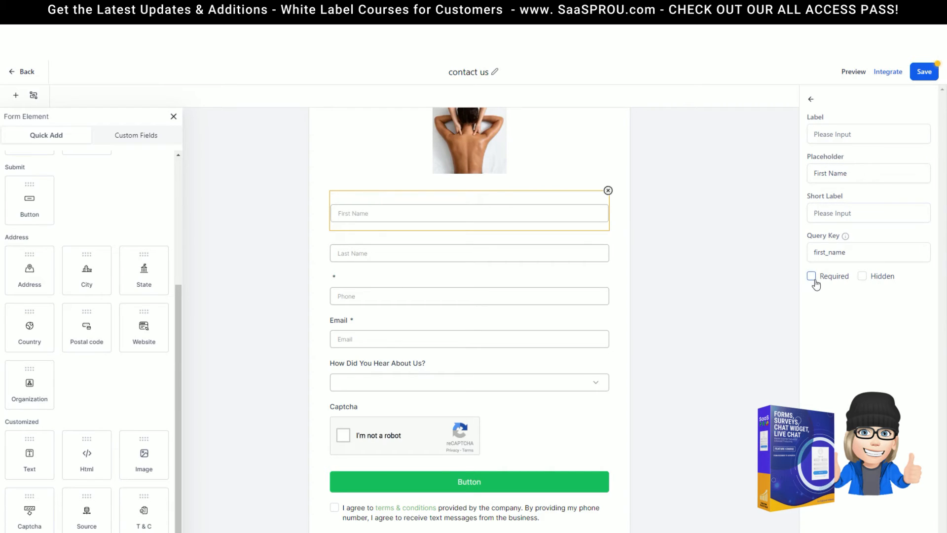
Make the First Name and Last Name fields required
{"action": "left_click", "coordinate": [863, 276]}
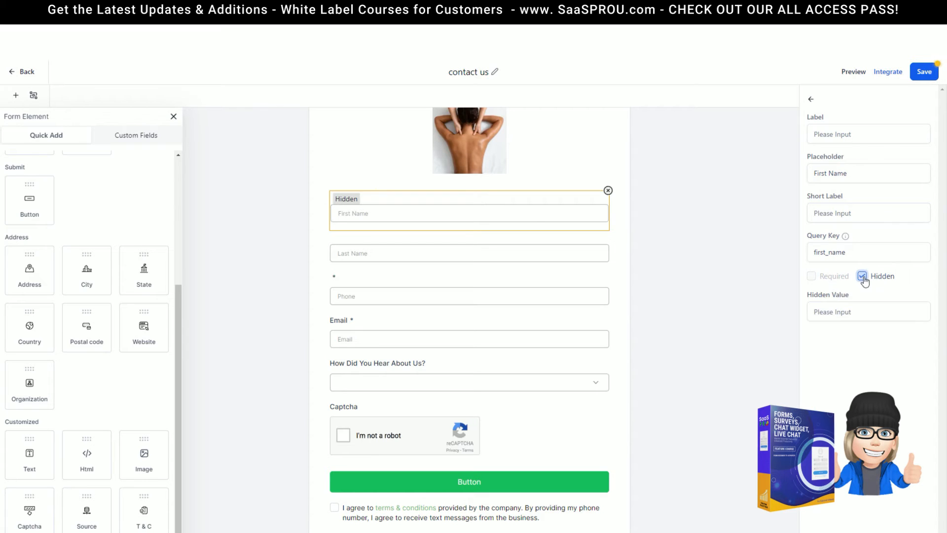
{"action": "left_click", "coordinate": [863, 276]}
{"action": "left_click", "coordinate": [811, 276]}
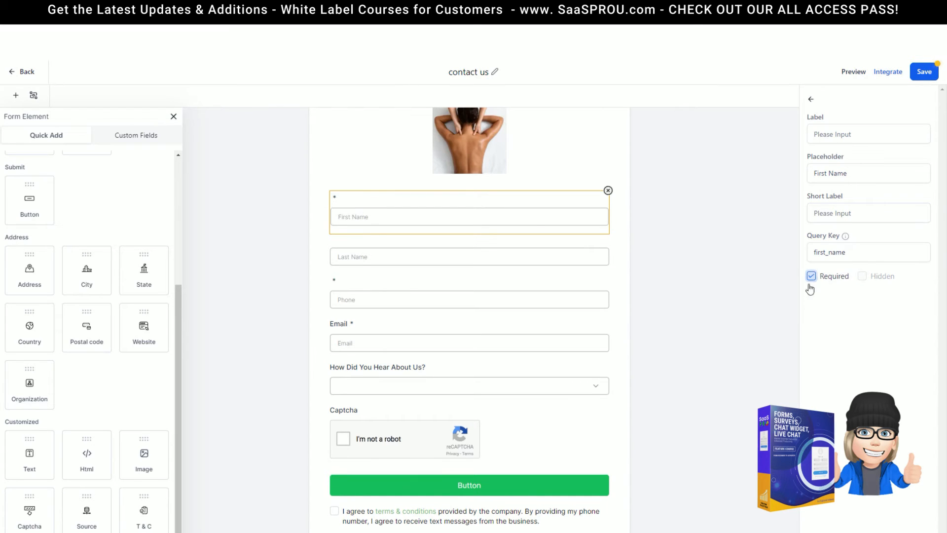
{"action": "left_click", "coordinate": [367, 254]}
{"action": "left_click", "coordinate": [812, 276]}
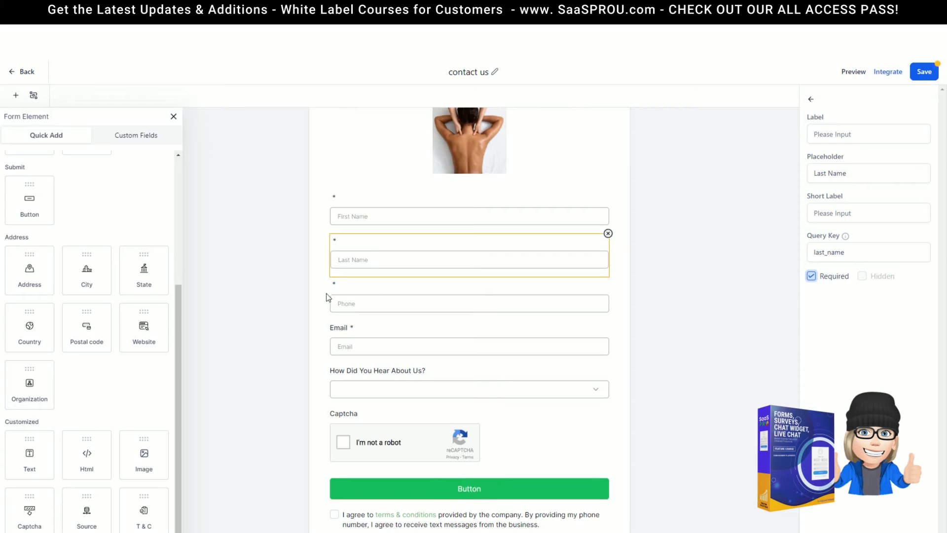
Label the first field 'First Name' and clear its placeholder
{"action": "left_click", "coordinate": [343, 206]}
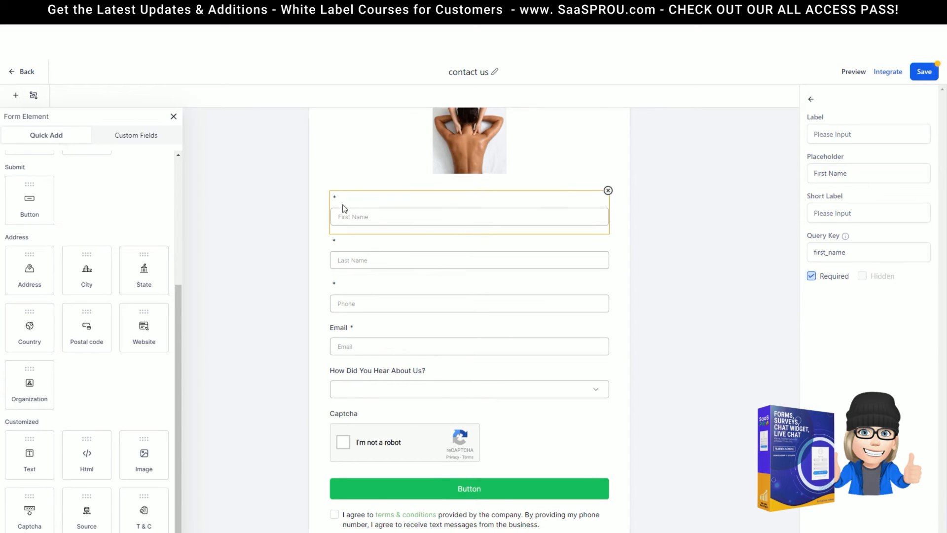
{"action": "left_click", "coordinate": [852, 135]}
{"action": "type", "text": "first"}
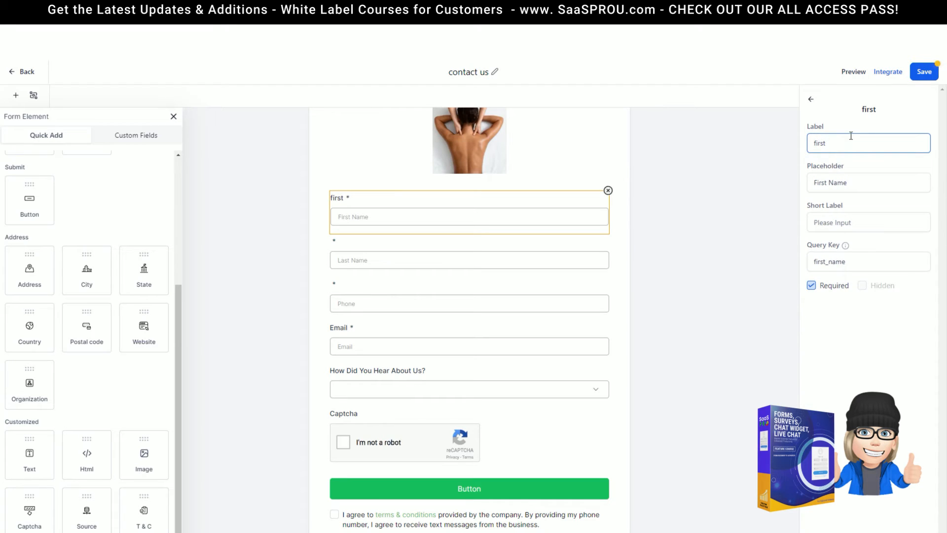
{"action": "key", "text": "BackSpace"}
{"action": "key", "text": "BackSpace"}
{"action": "key", "text": "BackSpace"}
{"action": "key", "text": "BackSpace"}
{"action": "key", "text": "BackSpace"}
{"action": "type", "text": "First Name"}
{"action": "left_click_drag", "start_coordinate": [859, 183], "coordinate": [790, 179]}
{"action": "key", "text": "BackSpace"}
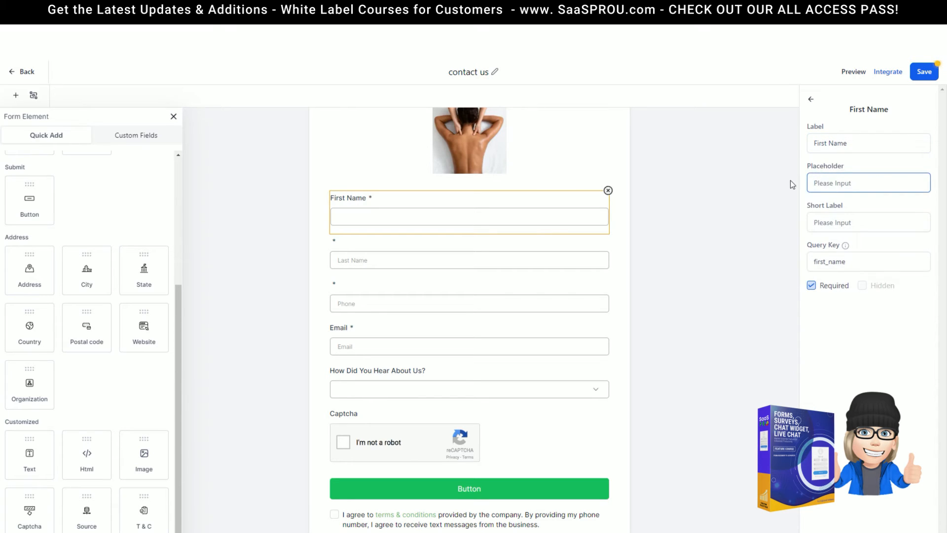
Set the Phone placeholder to 'Please provide your mobile phone'
{"action": "left_click", "coordinate": [386, 256]}
{"action": "left_click", "coordinate": [385, 301]}
{"action": "left_click", "coordinate": [862, 215]}
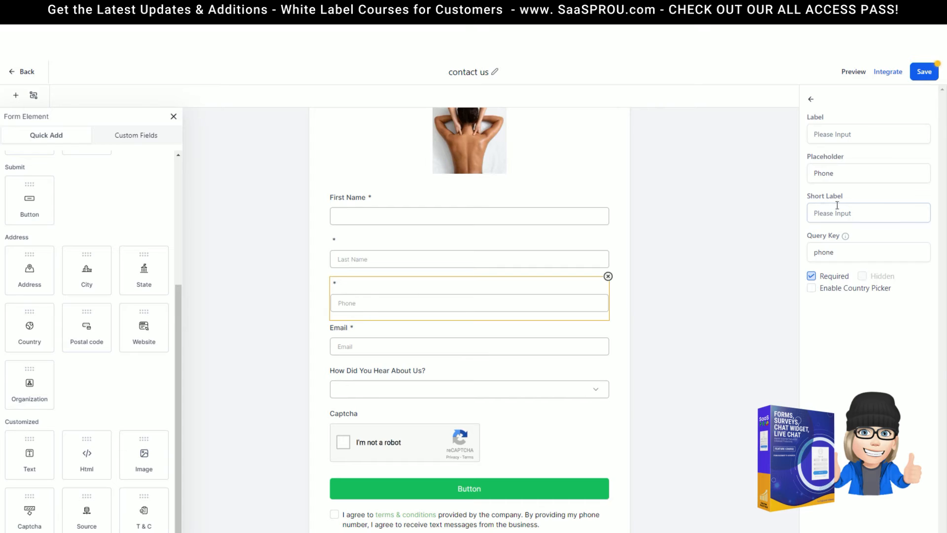
{"action": "left_click_drag", "start_coordinate": [849, 176], "coordinate": [771, 176]}
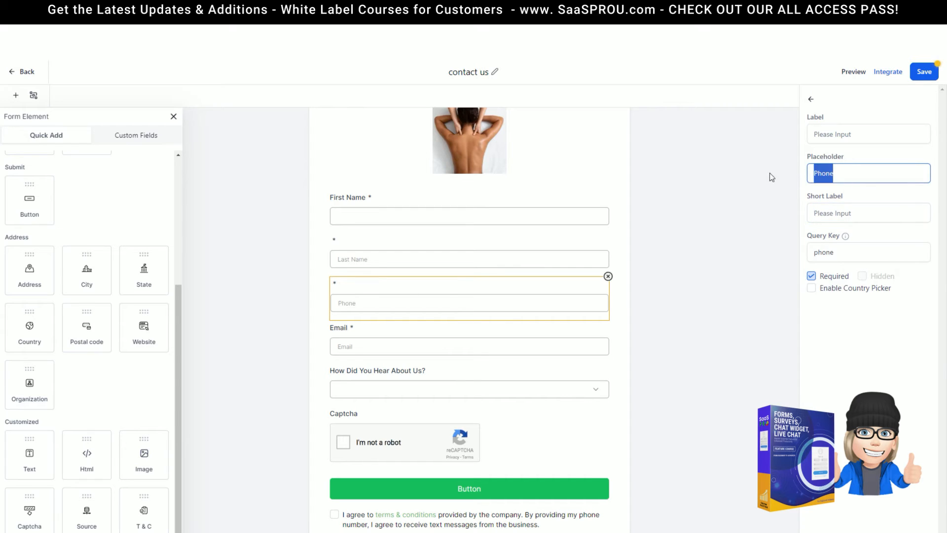
{"action": "type", "text": "Please provide yo"}
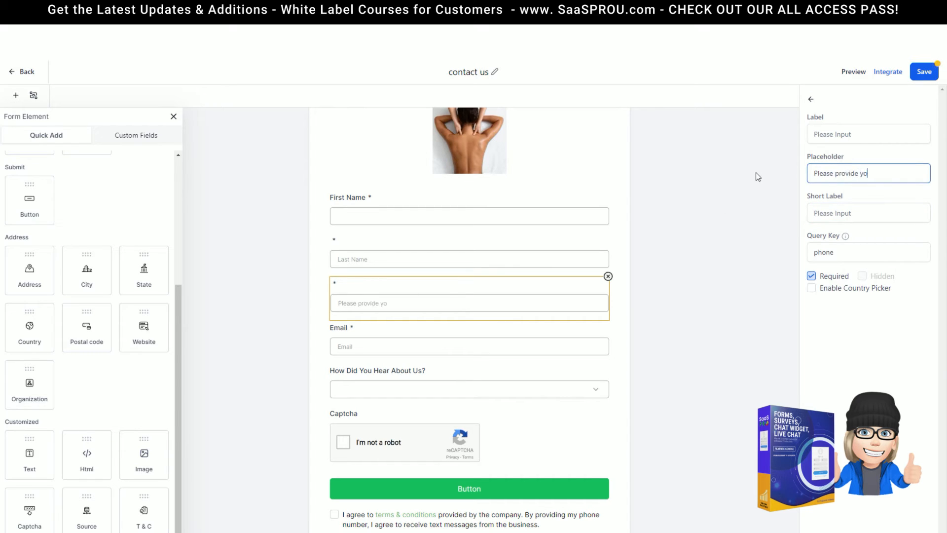
{"action": "type", "text": "ur mobile phone"}
Clear the Last Name field's placeholder text
{"action": "left_click", "coordinate": [390, 340]}
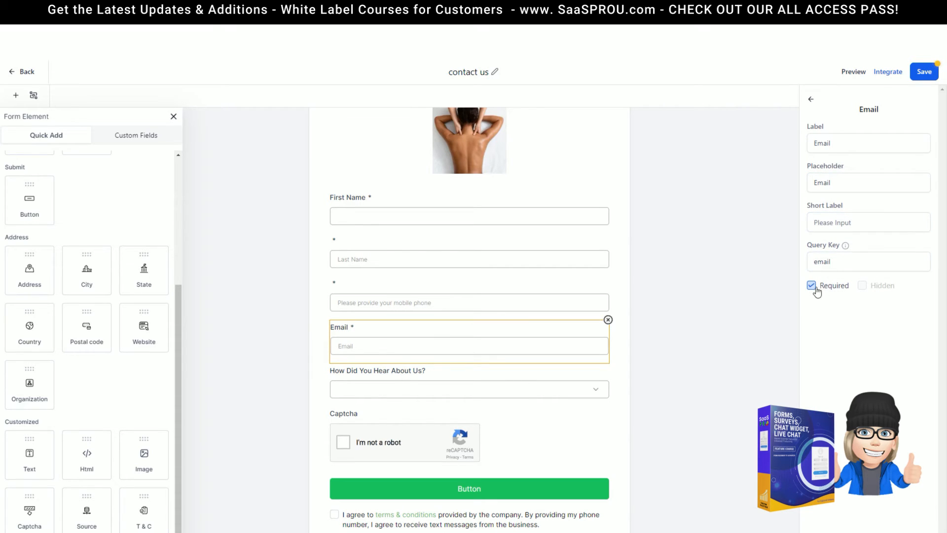
{"action": "left_click", "coordinate": [384, 283]}
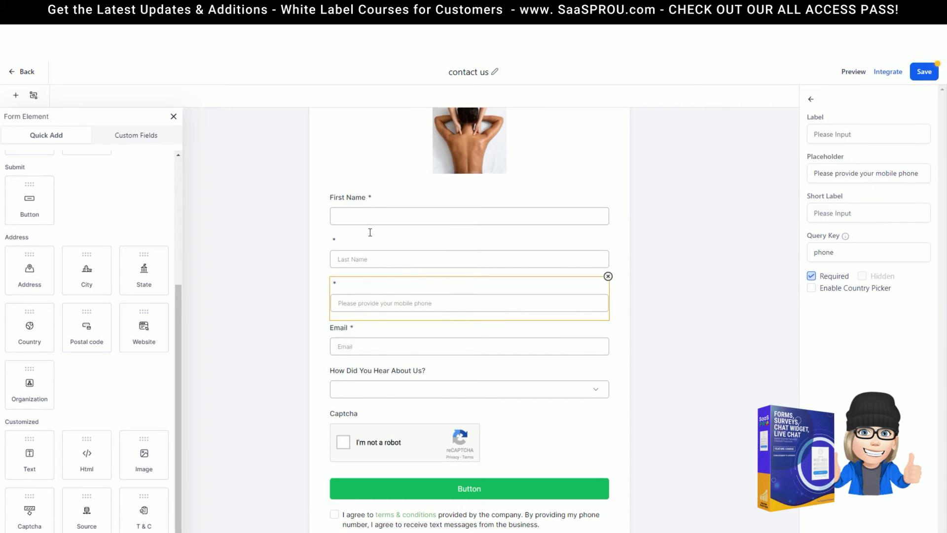
{"action": "left_click", "coordinate": [336, 247]}
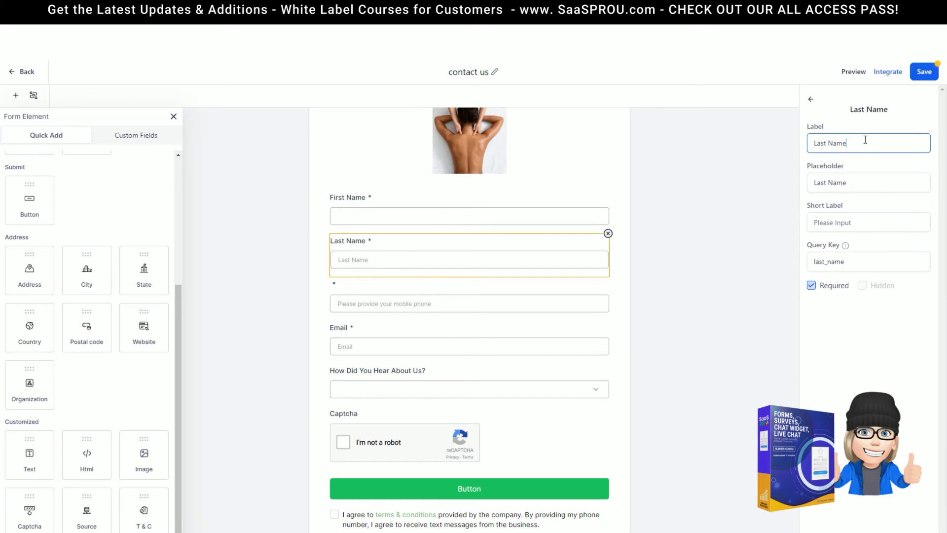
{"action": "left_click_drag", "start_coordinate": [888, 178], "coordinate": [779, 179]}
{"action": "key", "text": "BackSpace"}
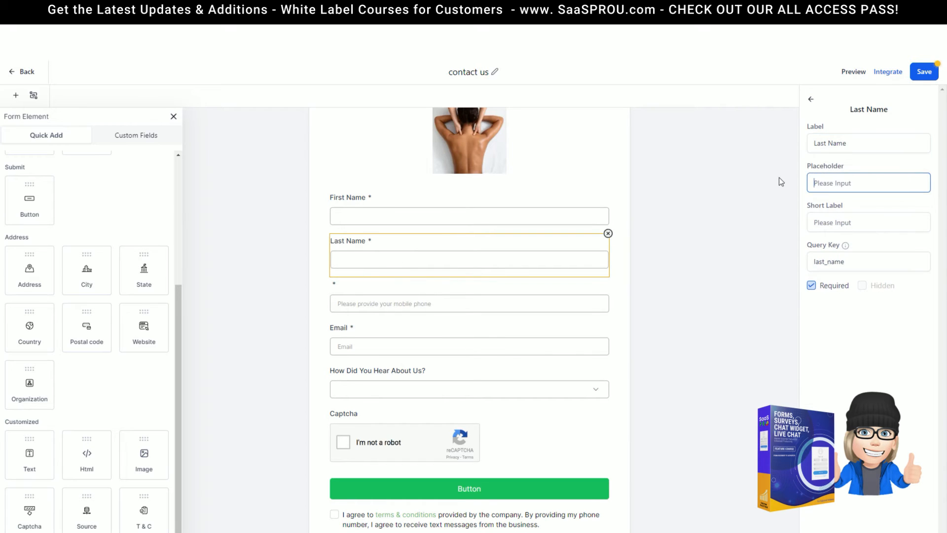
Make the How Did You Hear About Us? dropdown required
{"action": "left_click", "coordinate": [400, 284]}
{"action": "left_click", "coordinate": [554, 345]}
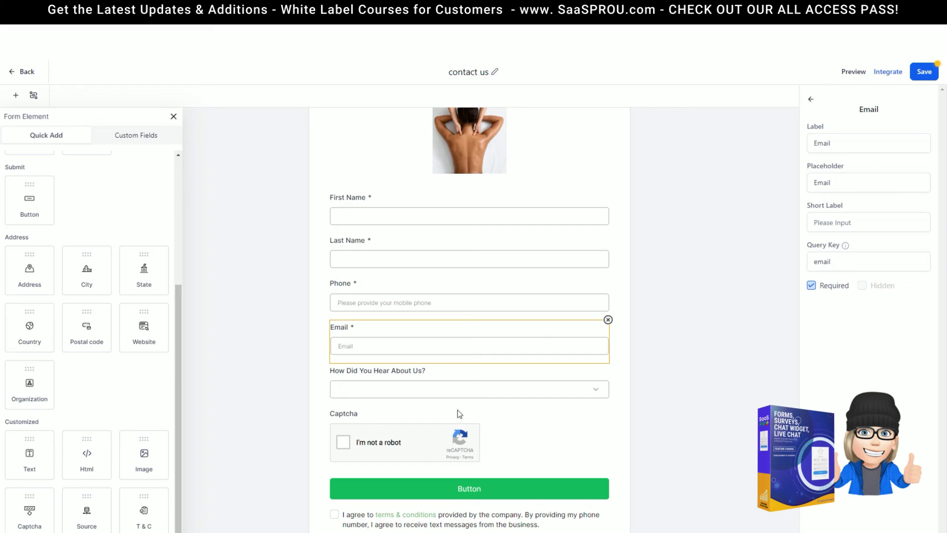
{"action": "scroll", "coordinate": [432, 382], "scroll_direction": "down", "scroll_amount": 1}
{"action": "left_click", "coordinate": [422, 375]}
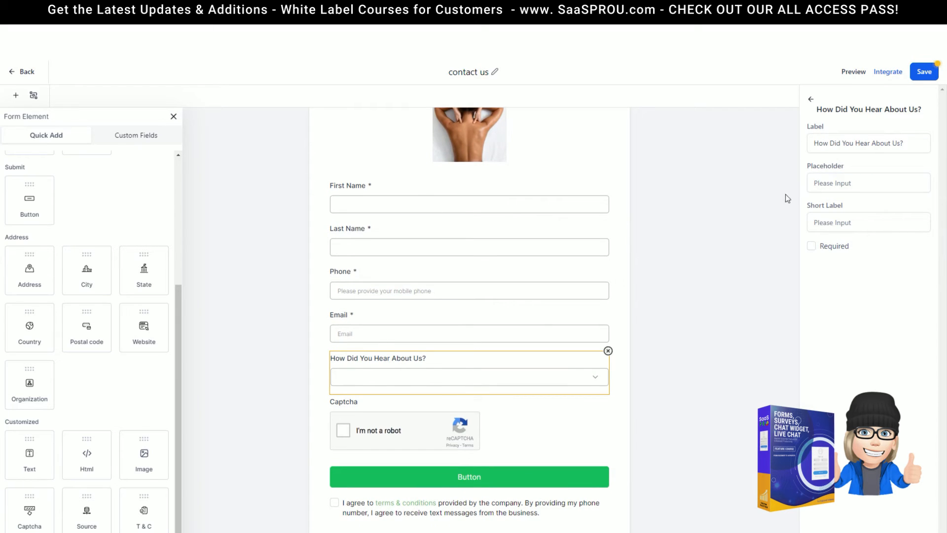
{"action": "left_click", "coordinate": [842, 181]}
{"action": "left_click", "coordinate": [587, 383]}
{"action": "left_click", "coordinate": [811, 247]}
{"action": "left_click", "coordinate": [351, 512]}
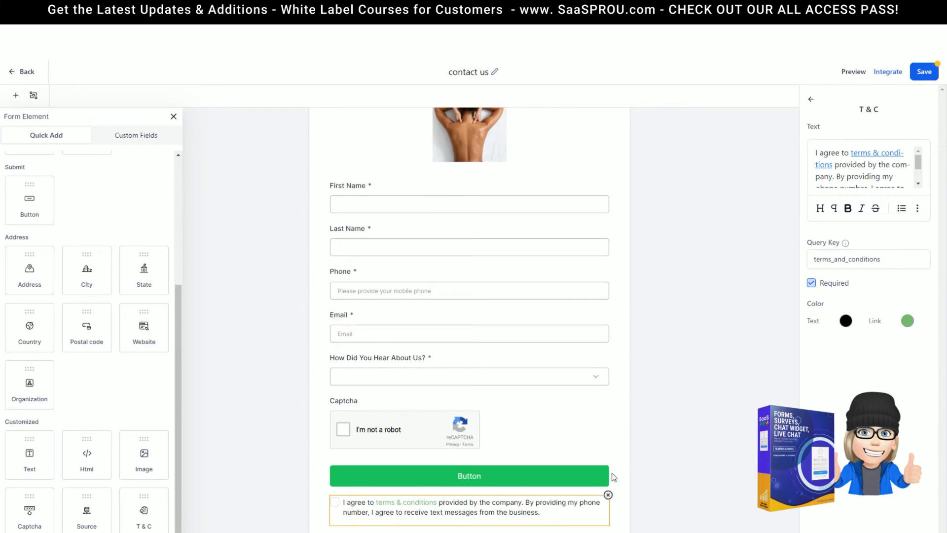
Inspect the terms & conditions link text and its link options without changing them
{"action": "mouse_move", "coordinate": [916, 163]}
{"action": "left_mouse_down"}
{"action": "mouse_move", "coordinate": [920, 171]}
{"action": "mouse_move", "coordinate": [919, 156]}
{"action": "left_mouse_up"}
{"action": "mouse_move", "coordinate": [856, 153]}
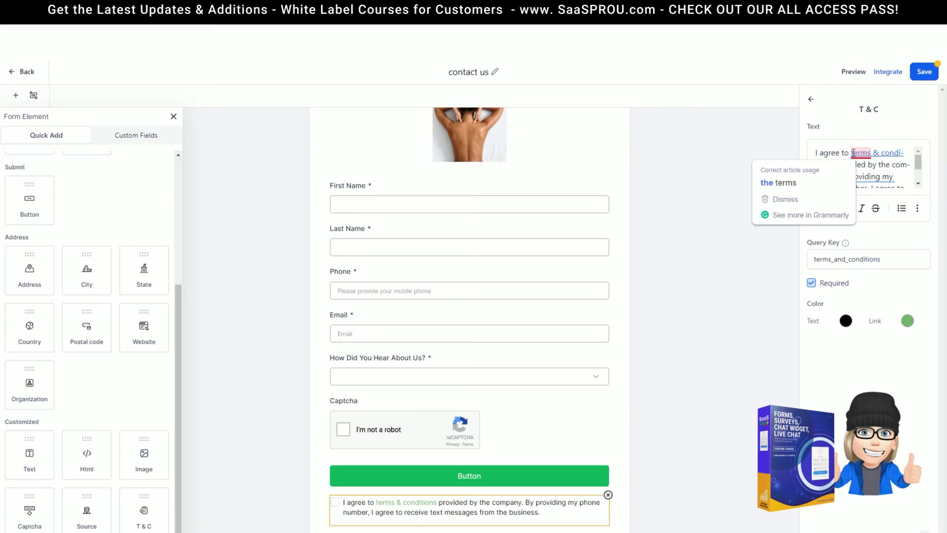
{"action": "left_click_drag", "start_coordinate": [852, 153], "coordinate": [903, 153]}
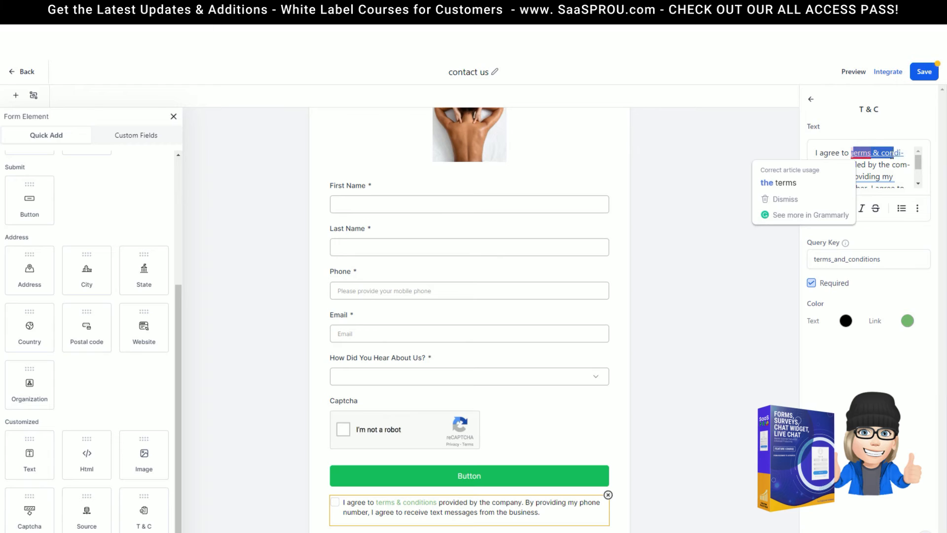
{"action": "left_click", "coordinate": [917, 208]}
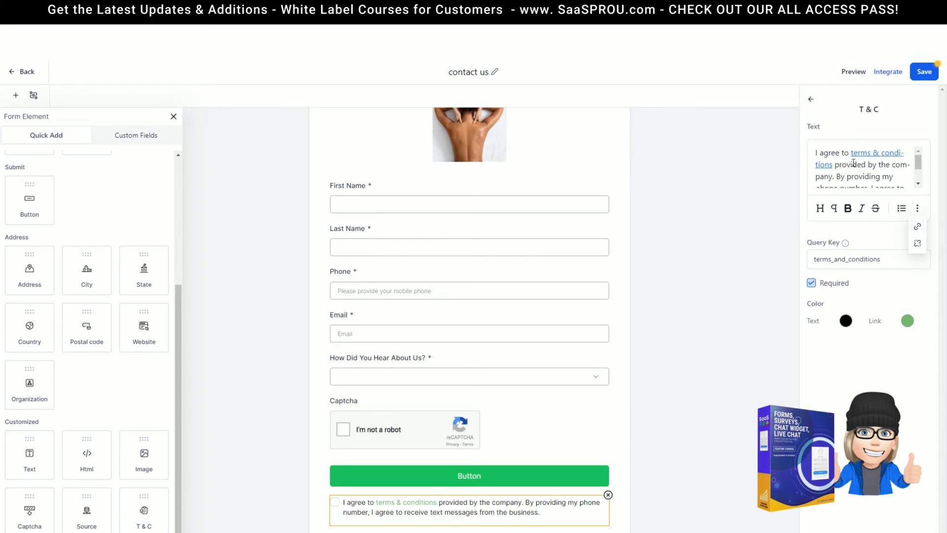
{"action": "scroll", "coordinate": [866, 178], "scroll_direction": "down", "scroll_amount": 2}
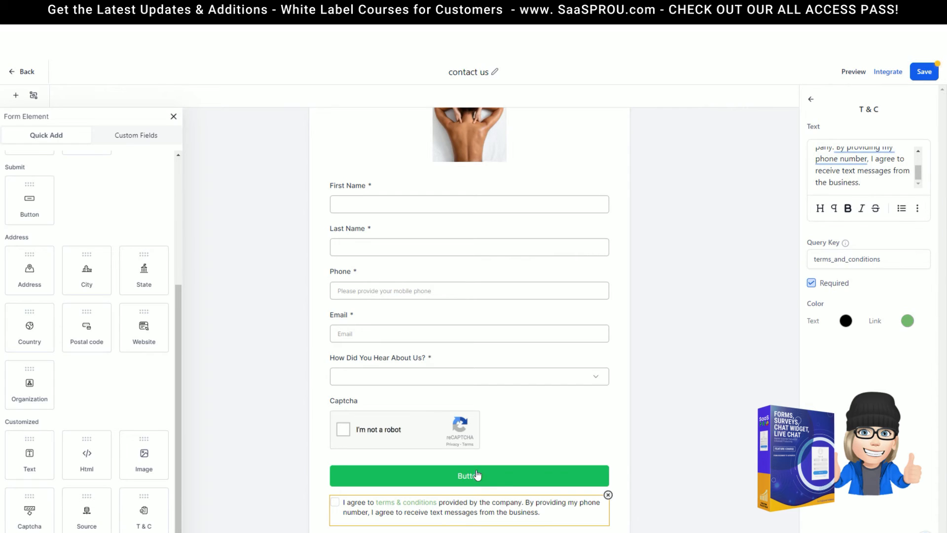
{"action": "left_click", "coordinate": [566, 462]}
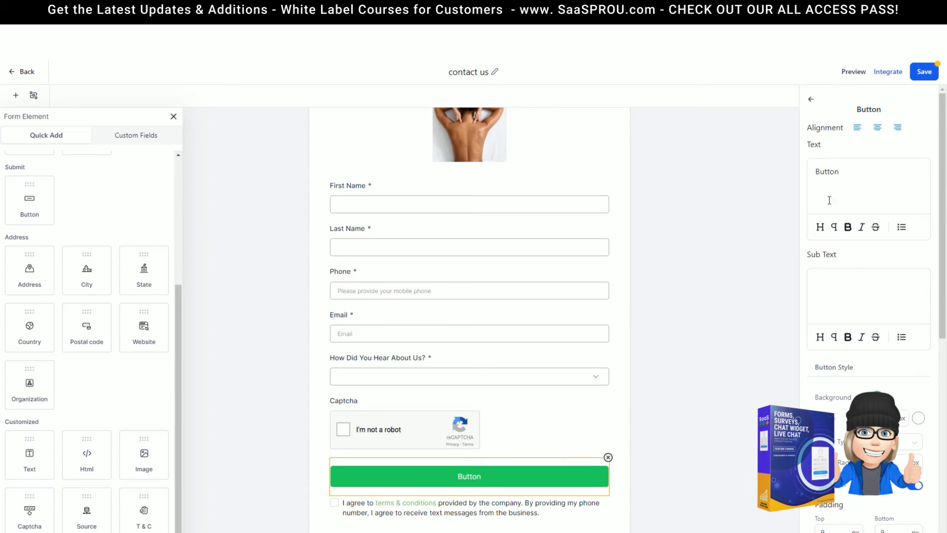
Set the button text to 'Contact Us' with sub text 'We Can't Wait to hear From You!'
{"action": "left_click_drag", "start_coordinate": [849, 177], "coordinate": [799, 174]}
{"action": "type", "text": "Contact Us"}
{"action": "left_click", "coordinate": [849, 281]}
{"action": "type", "text": "We'll readh"}
{"action": "key", "text": "BackSpace"}
{"action": "key", "text": "BackSpace"}
{"action": "key", "text": "BackSpace"}
{"action": "key", "text": "BackSpace"}
{"action": "key", "text": "BackSpace"}
{"action": "type", "text": "Can't We to hear"}
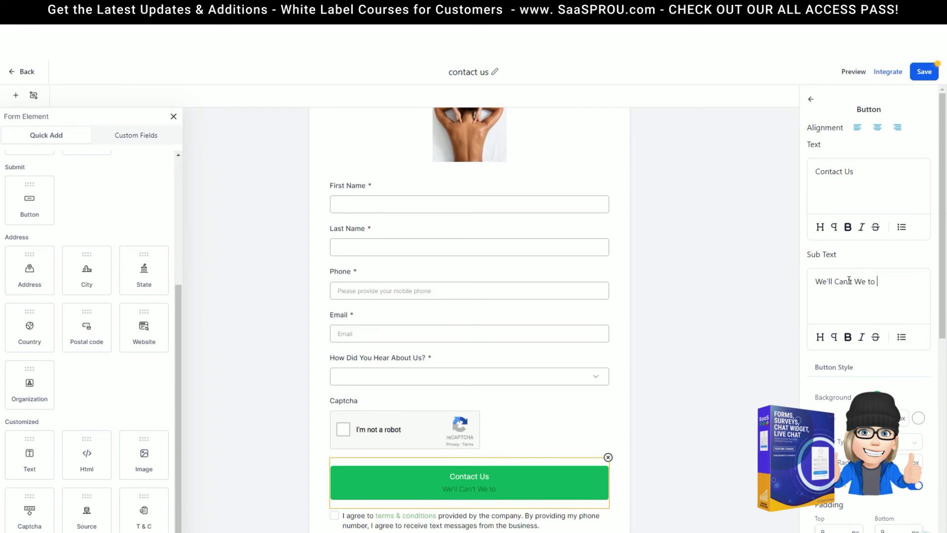
{"action": "type", "text": " From You!"}
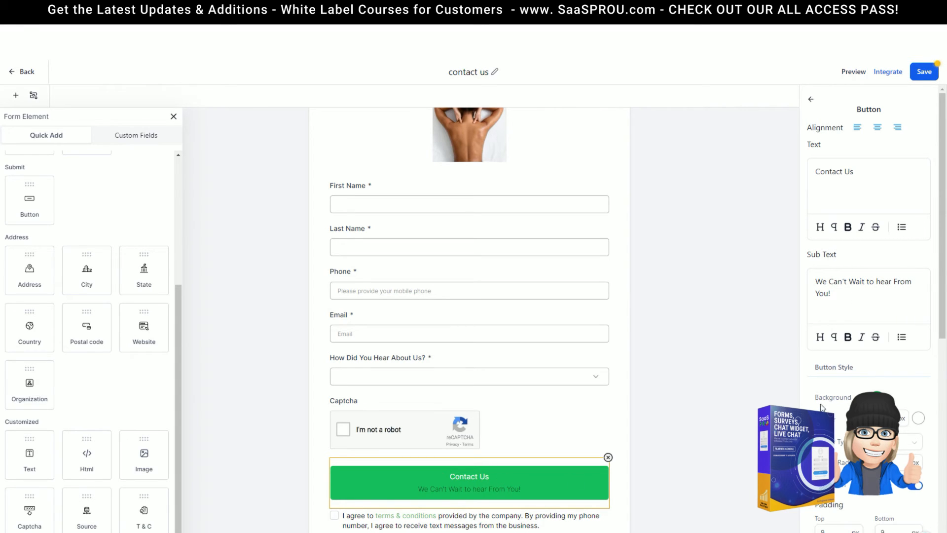
Make the button's sub text white
{"action": "scroll", "coordinate": [869, 316], "scroll_direction": "down", "scroll_amount": 3}
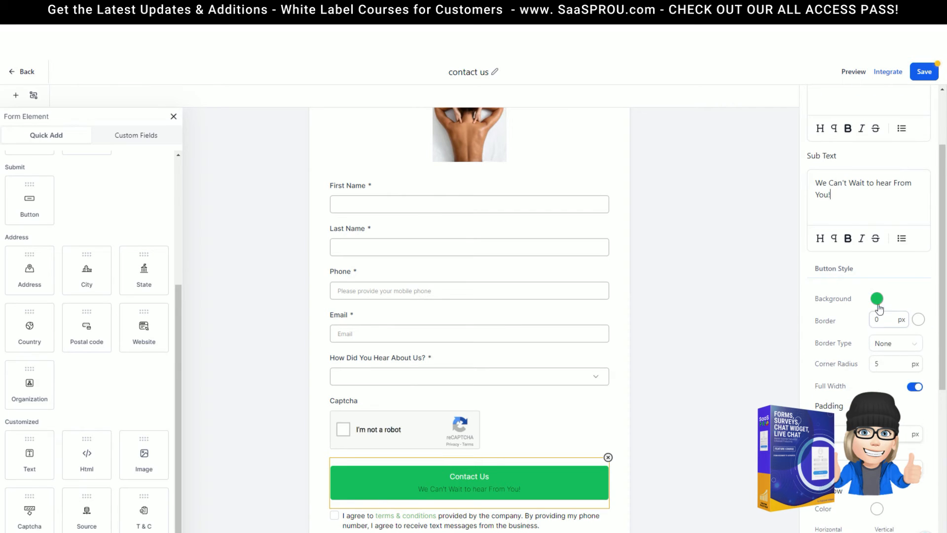
{"action": "scroll", "coordinate": [868, 316], "scroll_direction": "down", "scroll_amount": 6}
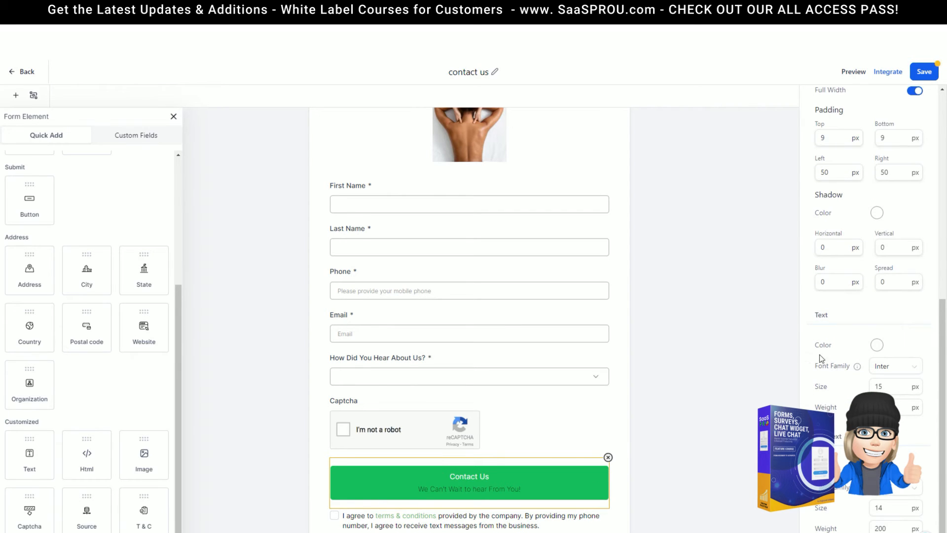
{"action": "scroll", "coordinate": [868, 315], "scroll_direction": "down", "scroll_amount": 1}
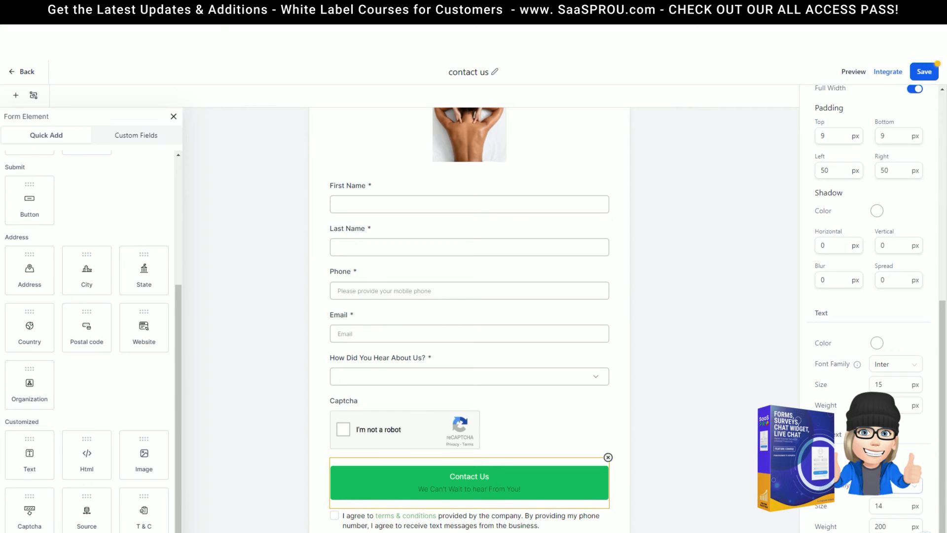
{"action": "left_click", "coordinate": [877, 464]}
{"action": "left_click_drag", "start_coordinate": [822, 409], "coordinate": [819, 322]}
{"action": "left_click", "coordinate": [810, 367]}
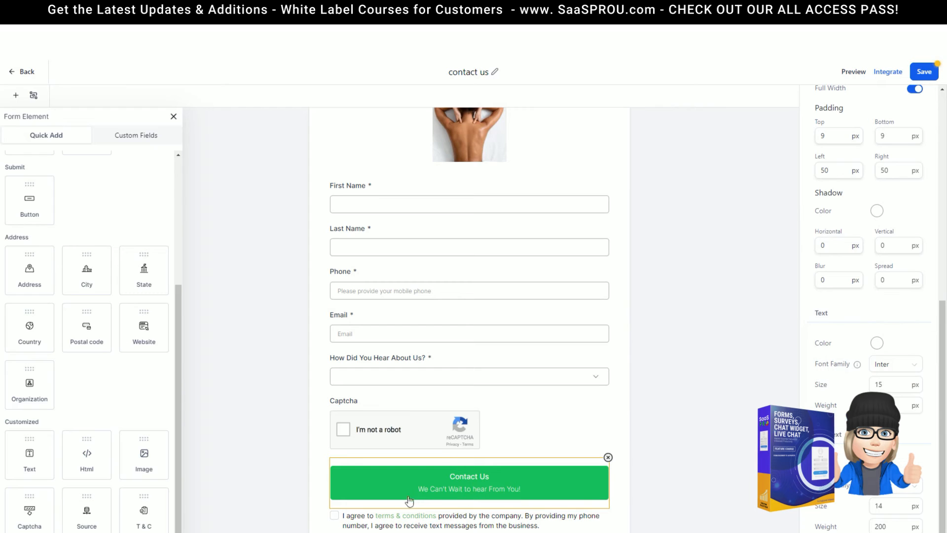
Turn the button background magenta
{"action": "scroll", "coordinate": [849, 203], "scroll_direction": "up", "scroll_amount": 5}
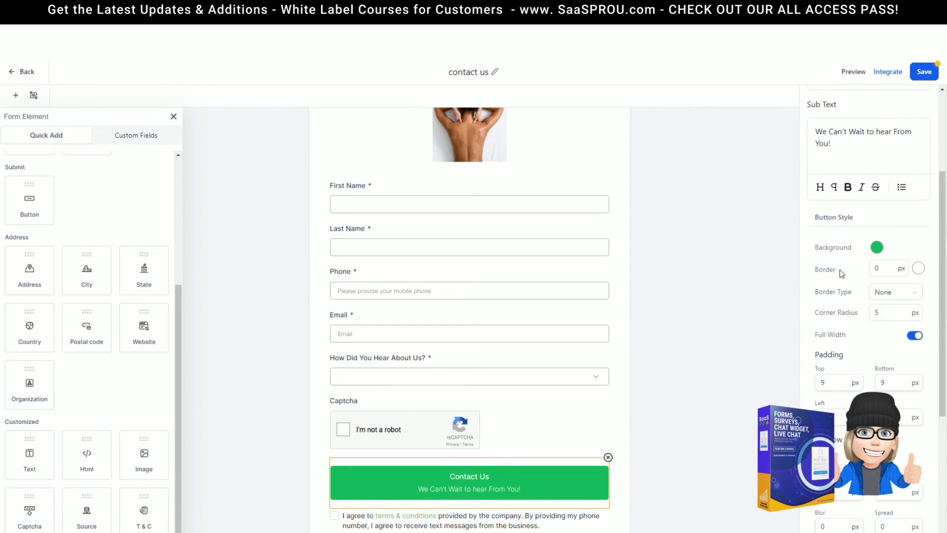
{"action": "left_click", "coordinate": [876, 247]}
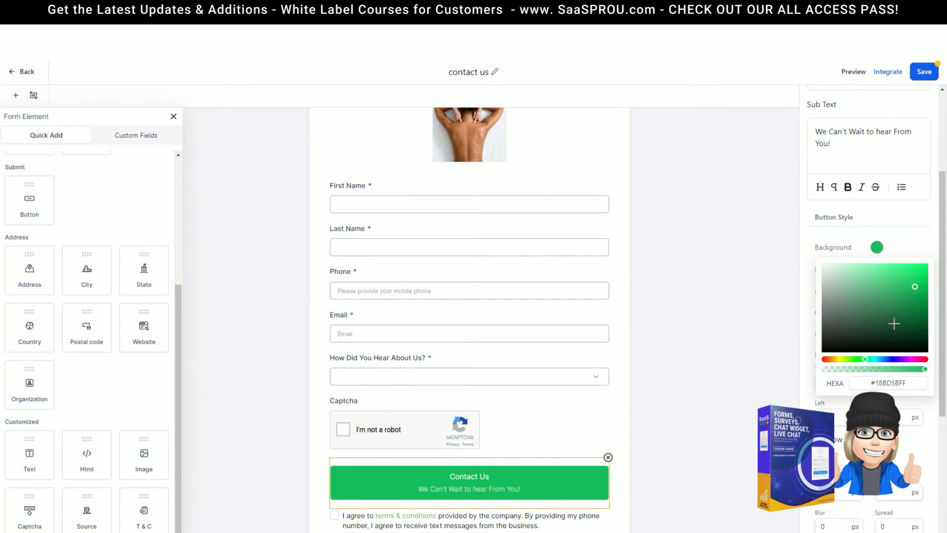
{"action": "left_click", "coordinate": [913, 359]}
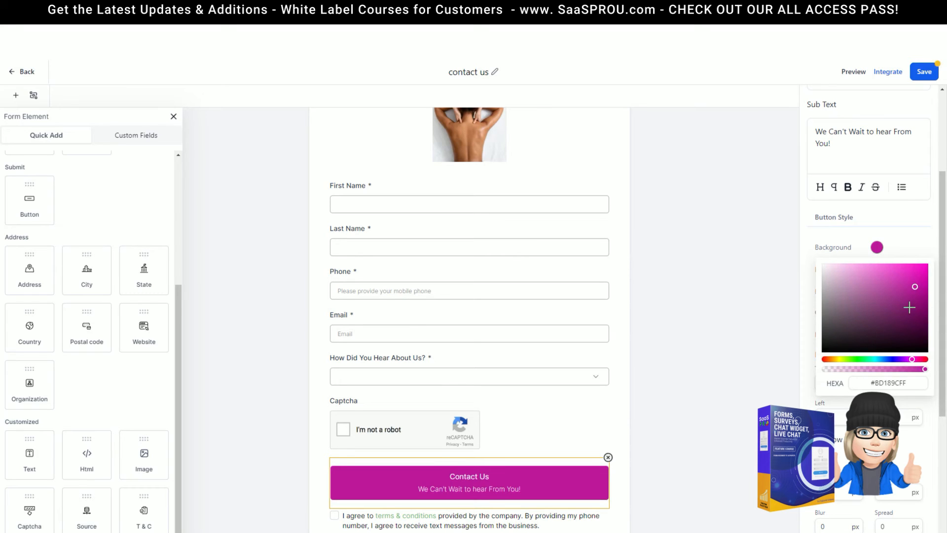
{"action": "left_click", "coordinate": [813, 236]}
Keep the button borderless, give it a 50 px corner radius, and keep it full width
{"action": "left_click", "coordinate": [900, 268]}
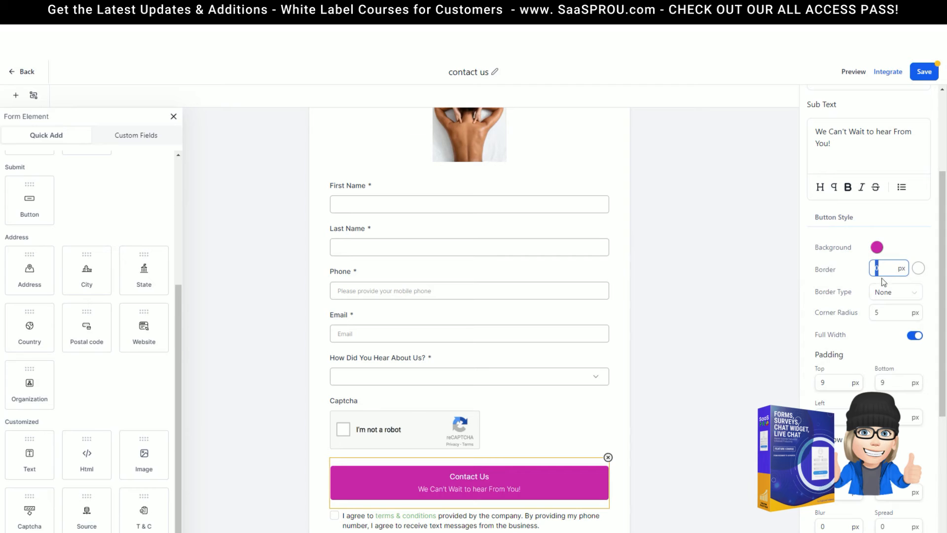
{"action": "left_click", "coordinate": [891, 295]}
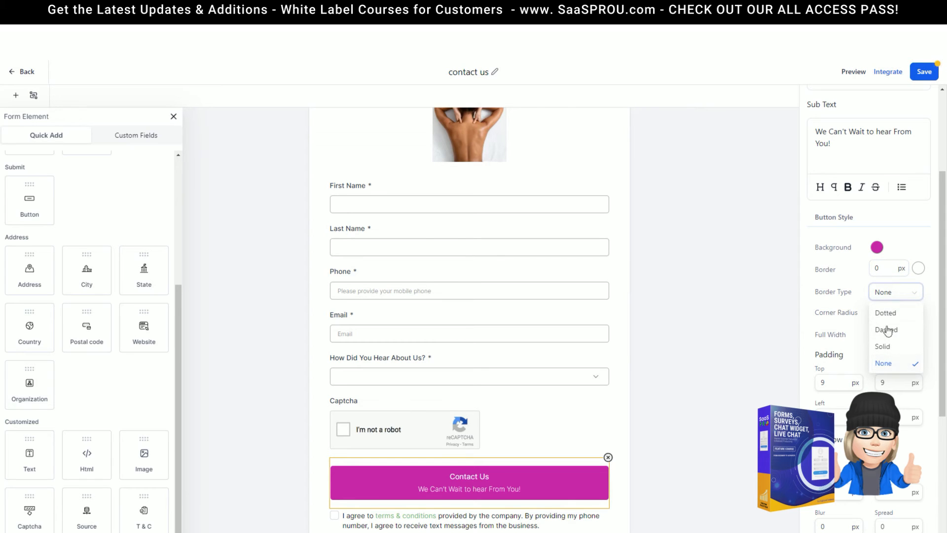
{"action": "left_click", "coordinate": [841, 302]}
{"action": "left_click", "coordinate": [896, 317]}
{"action": "left_click_drag", "start_coordinate": [897, 317], "coordinate": [852, 315]}
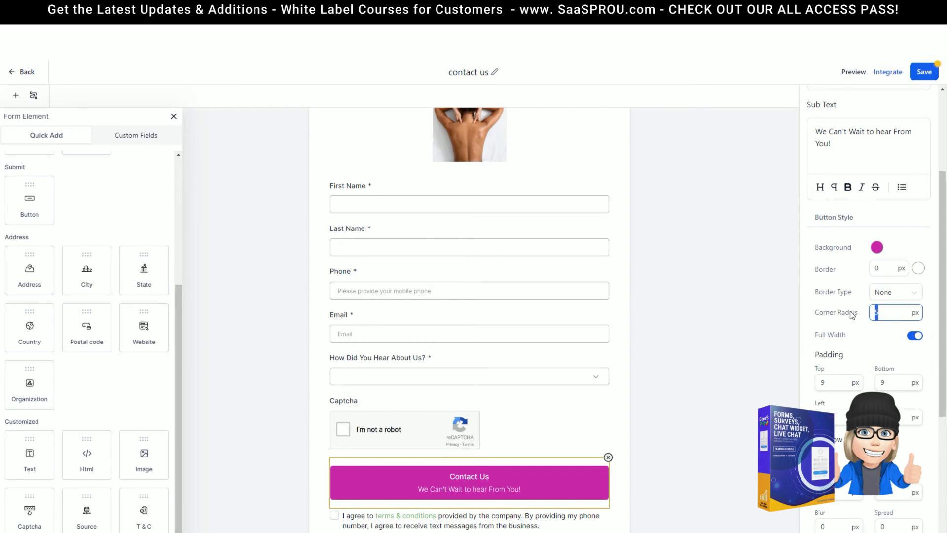
{"action": "type", "text": "50"}
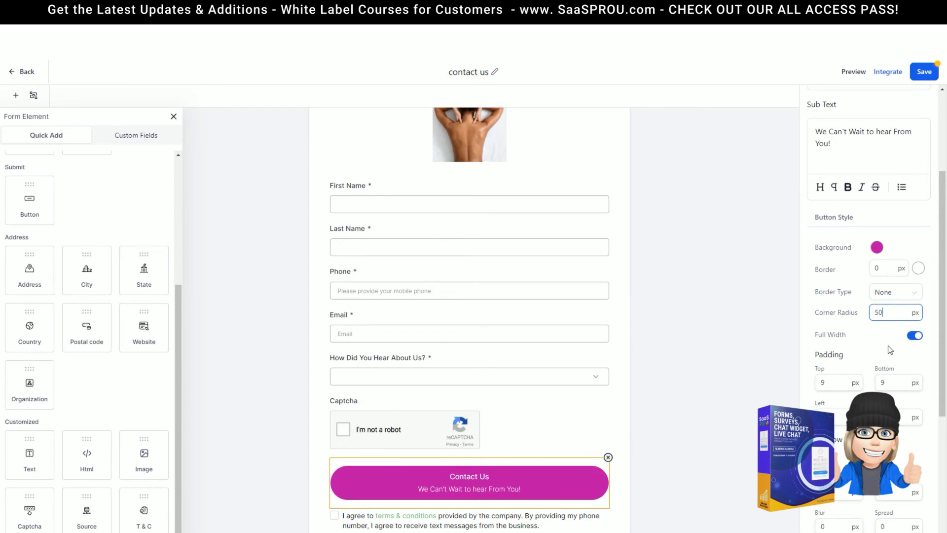
{"action": "left_click", "coordinate": [914, 336]}
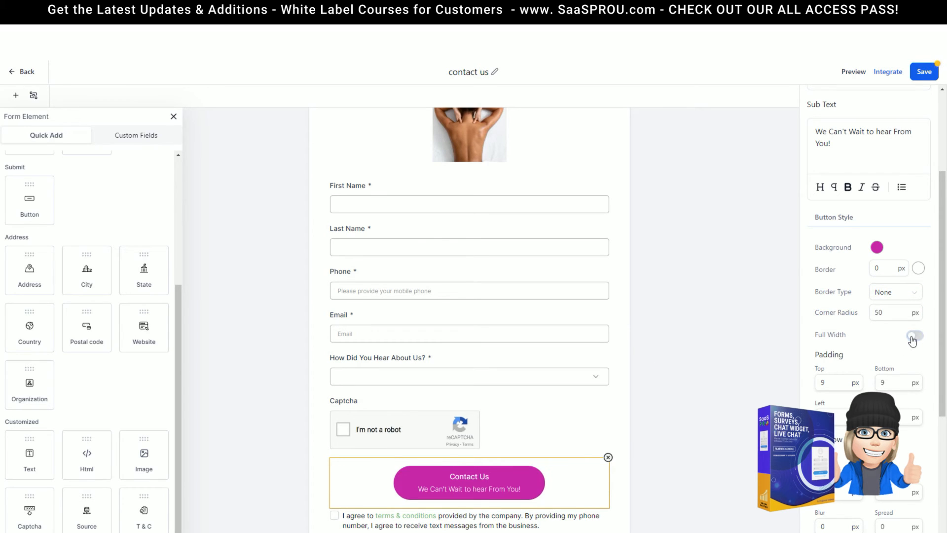
{"action": "left_click", "coordinate": [915, 336]}
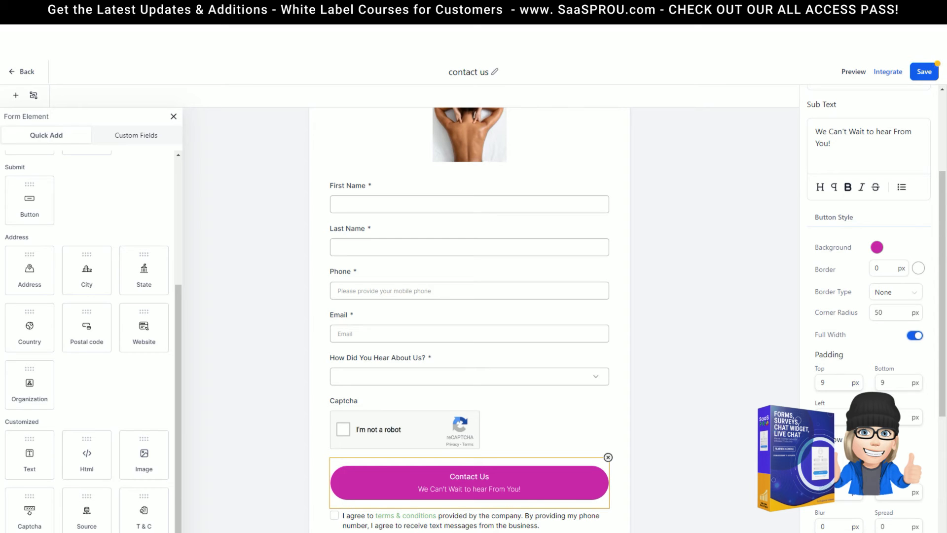
{"action": "scroll", "coordinate": [871, 306], "scroll_direction": "down", "scroll_amount": 3}
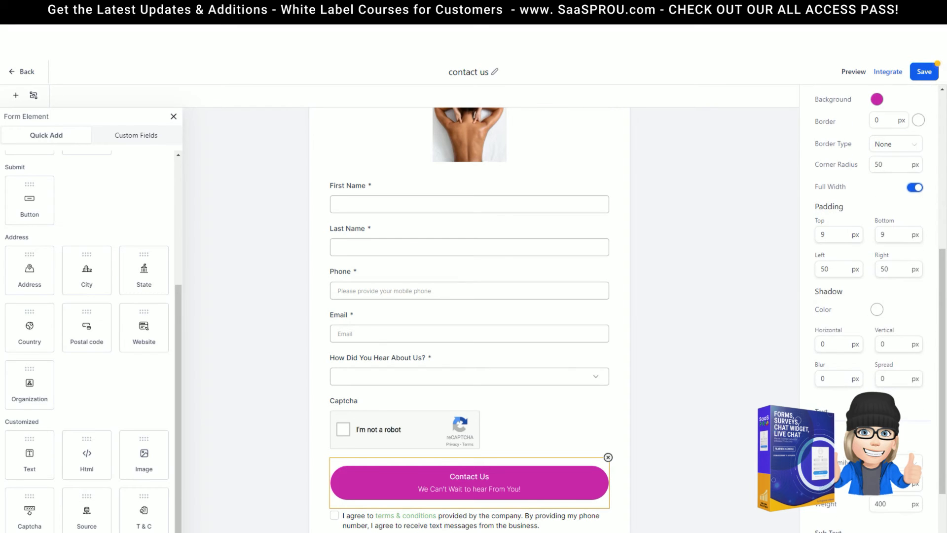
{"action": "scroll", "coordinate": [830, 329], "scroll_direction": "down", "scroll_amount": 2}
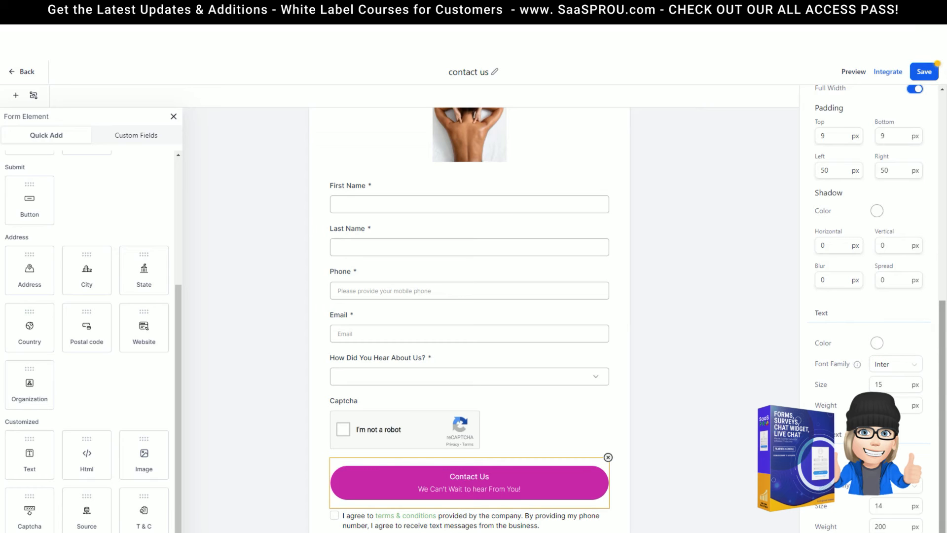
{"action": "scroll", "coordinate": [693, 311], "scroll_direction": "up", "scroll_amount": 2}
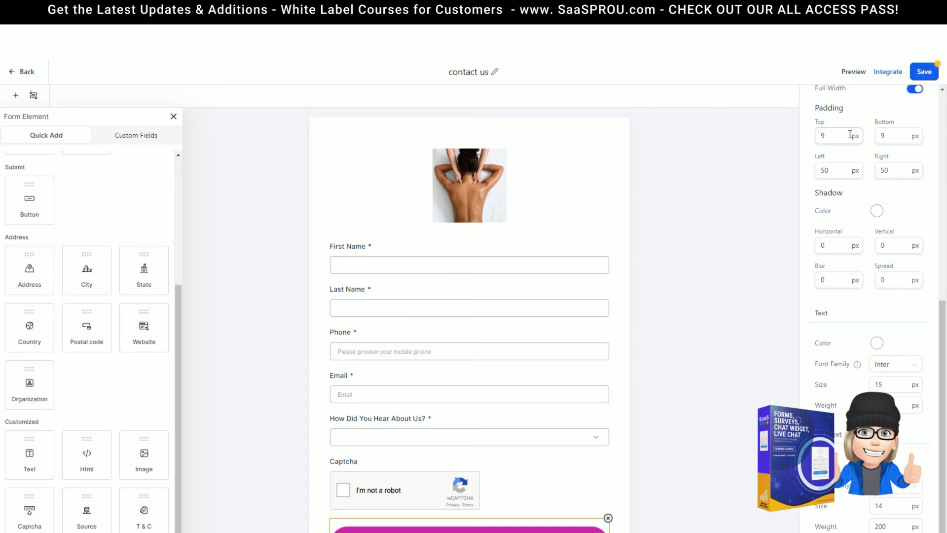
Save the form, review its Styles, Themes and Options settings, and close the settings panel
{"action": "left_click", "coordinate": [924, 71]}
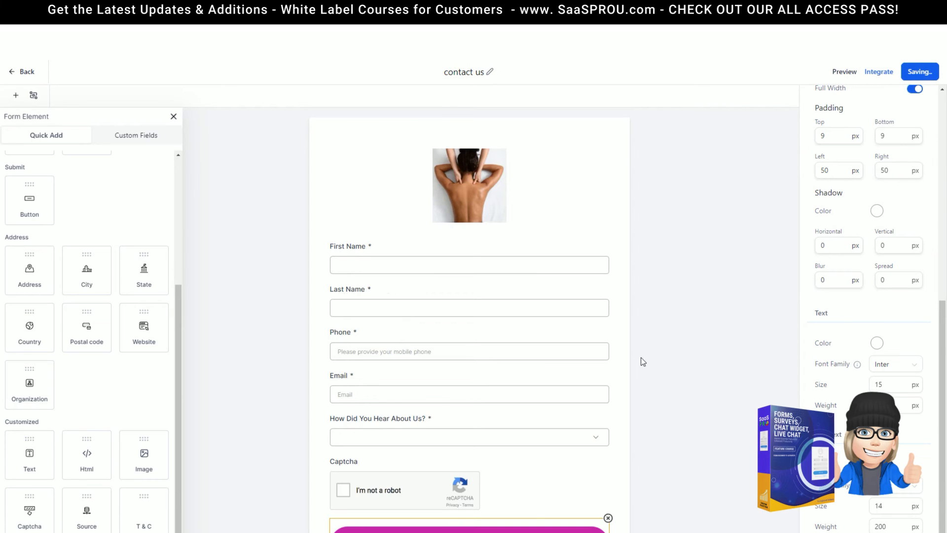
{"action": "left_click", "coordinate": [767, 245]}
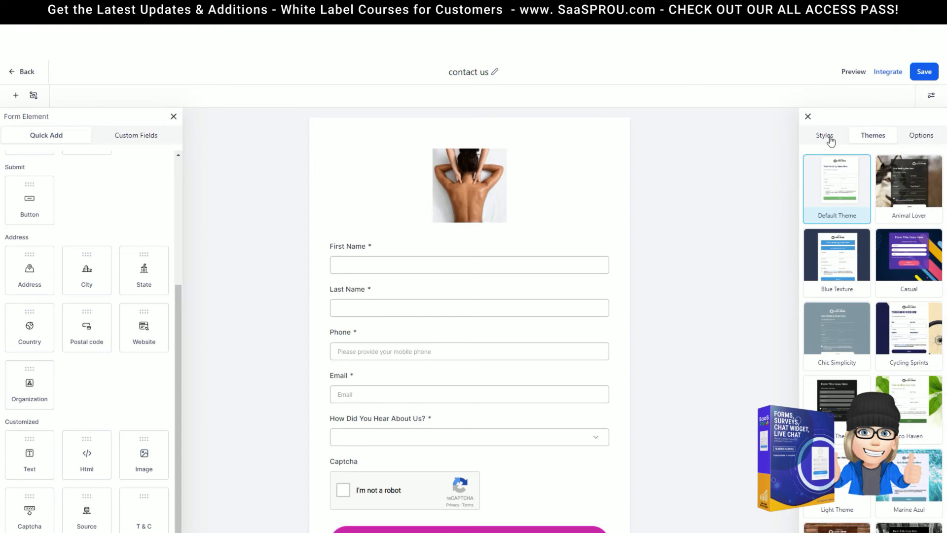
{"action": "left_click", "coordinate": [830, 140]}
{"action": "left_click", "coordinate": [876, 141]}
{"action": "left_click", "coordinate": [921, 140]}
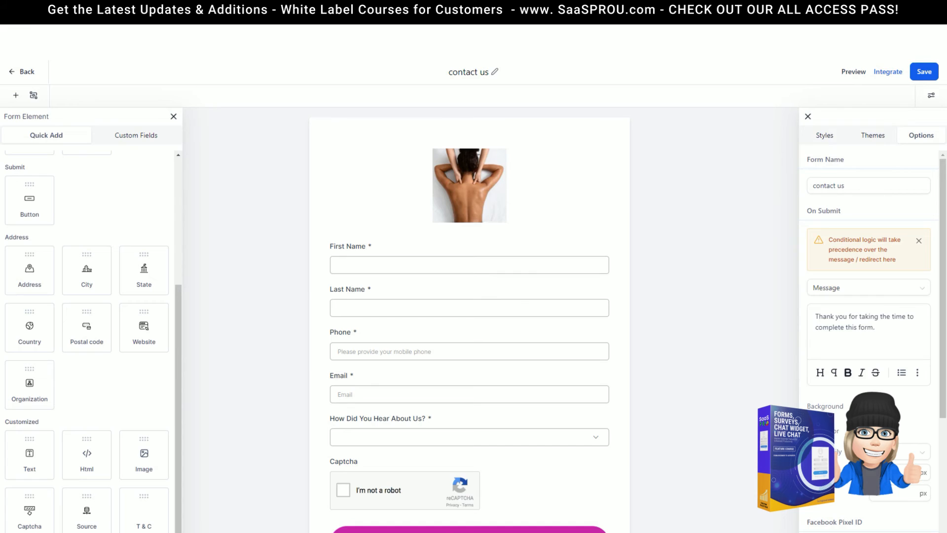
{"action": "right_click", "coordinate": [803, 214]}
{"action": "left_click", "coordinate": [809, 117]}
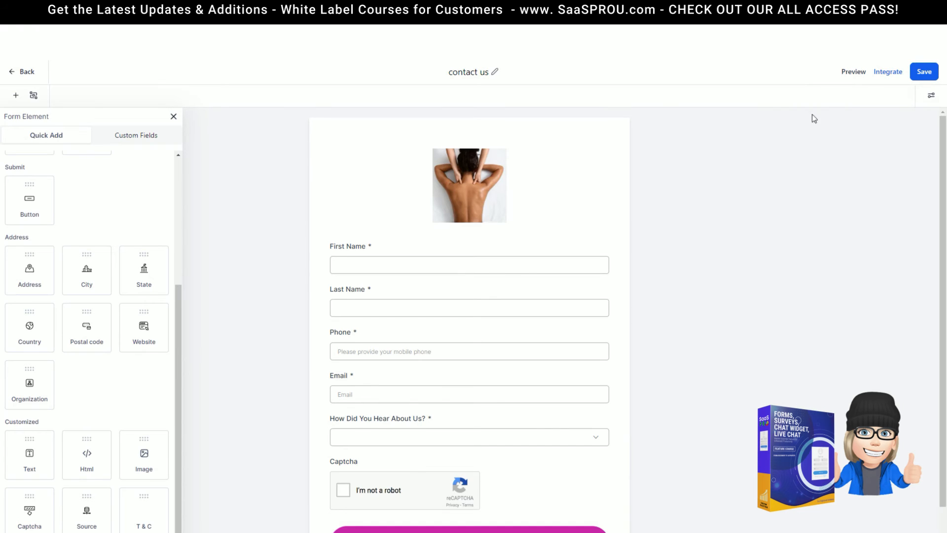
Copy the form's embed code and preview the live form through its form link
{"action": "left_click", "coordinate": [888, 74]}
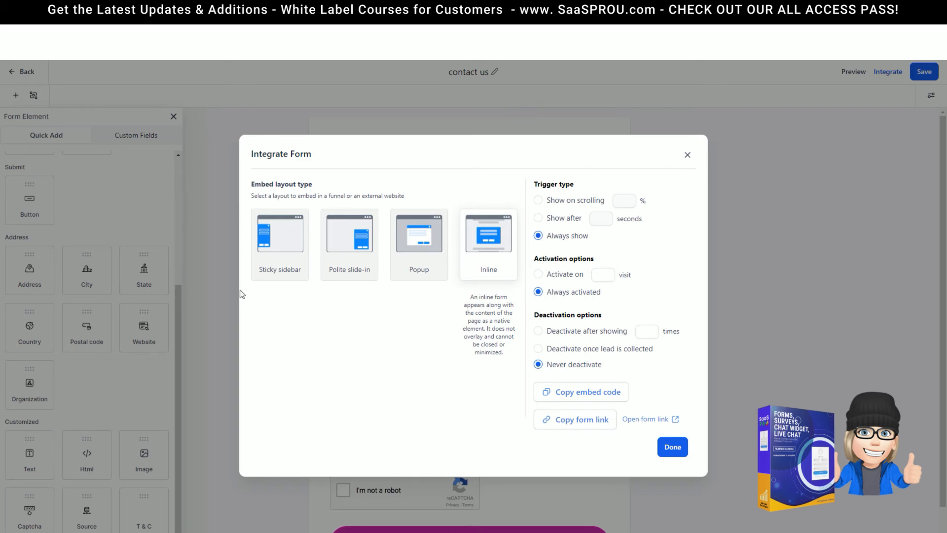
{"action": "mouse_move", "coordinate": [271, 282]}
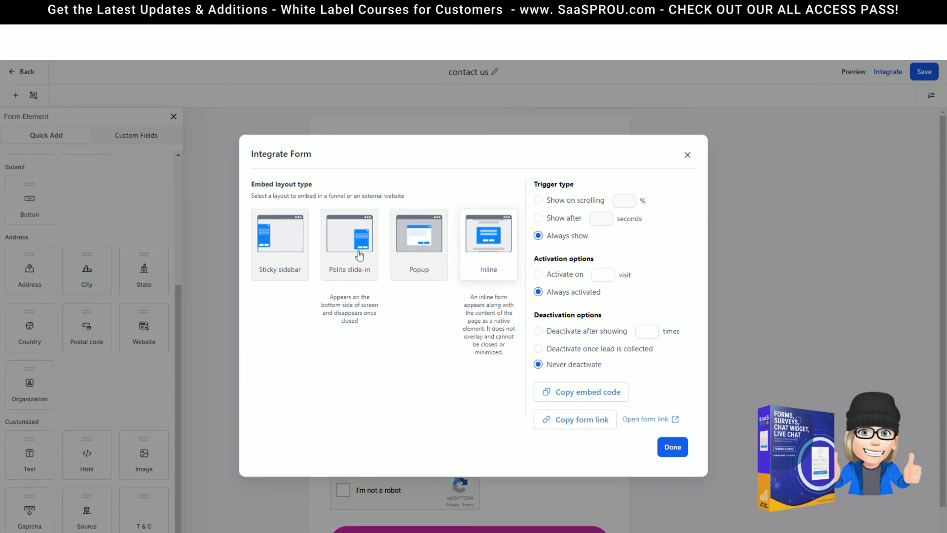
{"action": "mouse_move", "coordinate": [449, 268]}
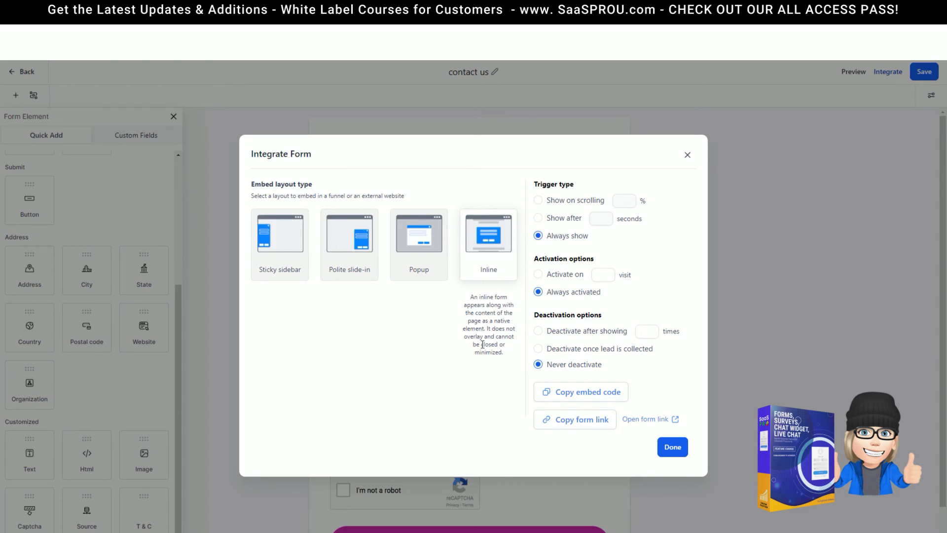
{"action": "left_click", "coordinate": [589, 398]}
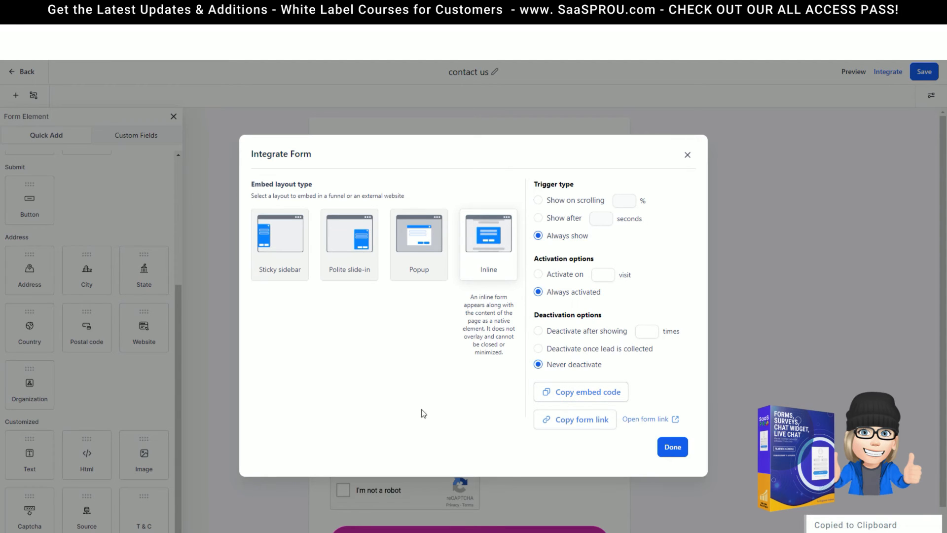
{"action": "left_click", "coordinate": [674, 420]}
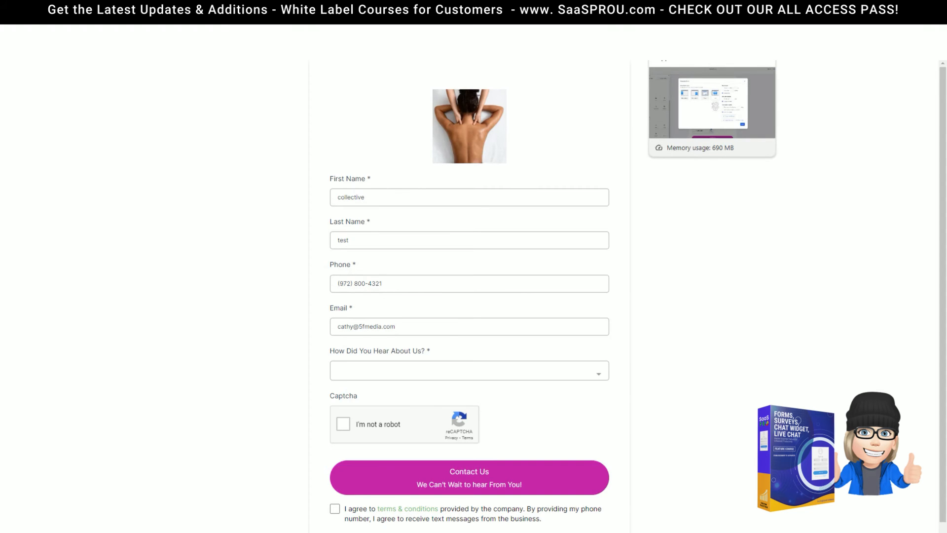
{"action": "left_click", "coordinate": [691, 9]}
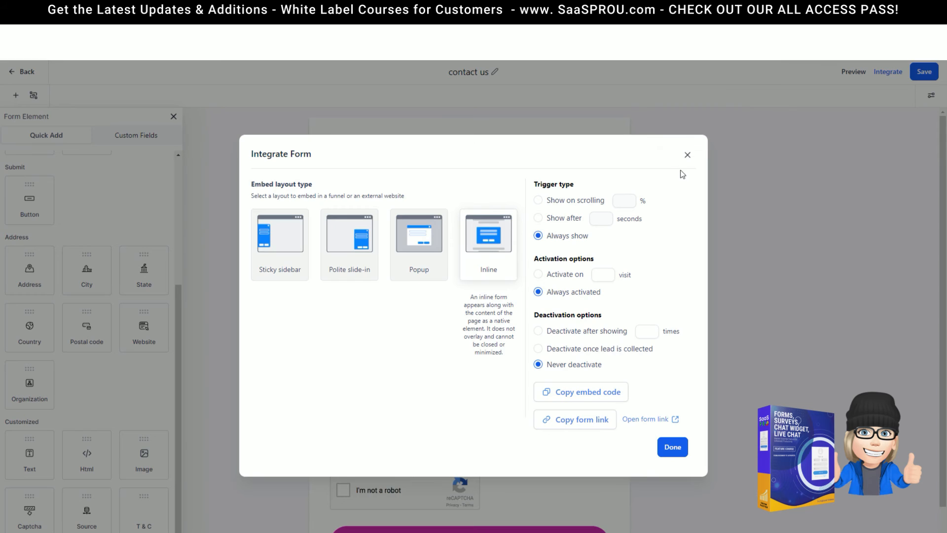
{"action": "left_click", "coordinate": [687, 155]}
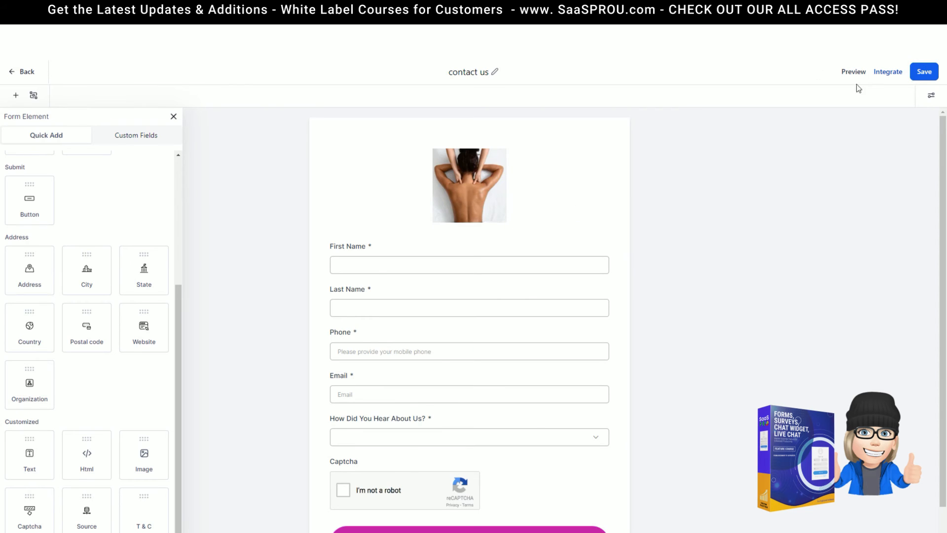
Rename the form to 'contact us demo' and save it
{"action": "left_click", "coordinate": [926, 74]}
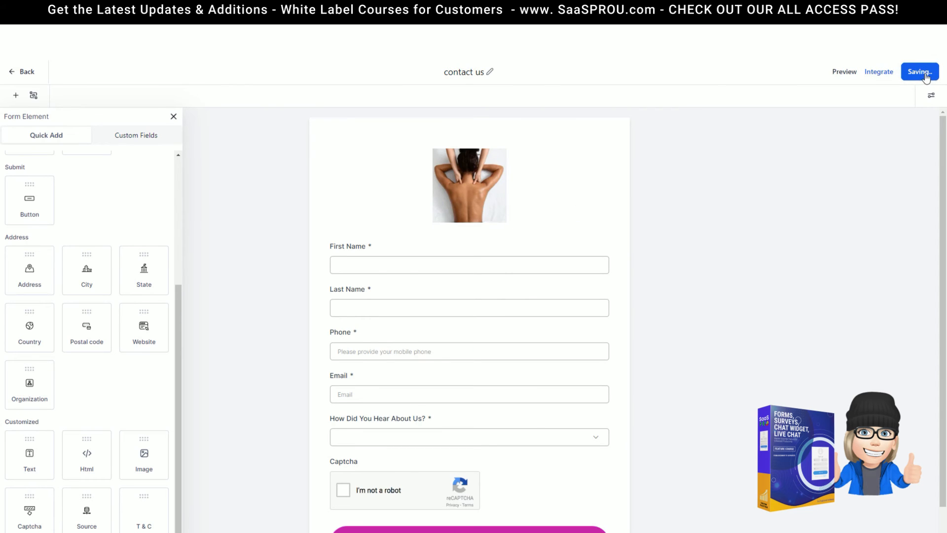
{"action": "left_click", "coordinate": [490, 72]}
{"action": "type", "text": "demo"}
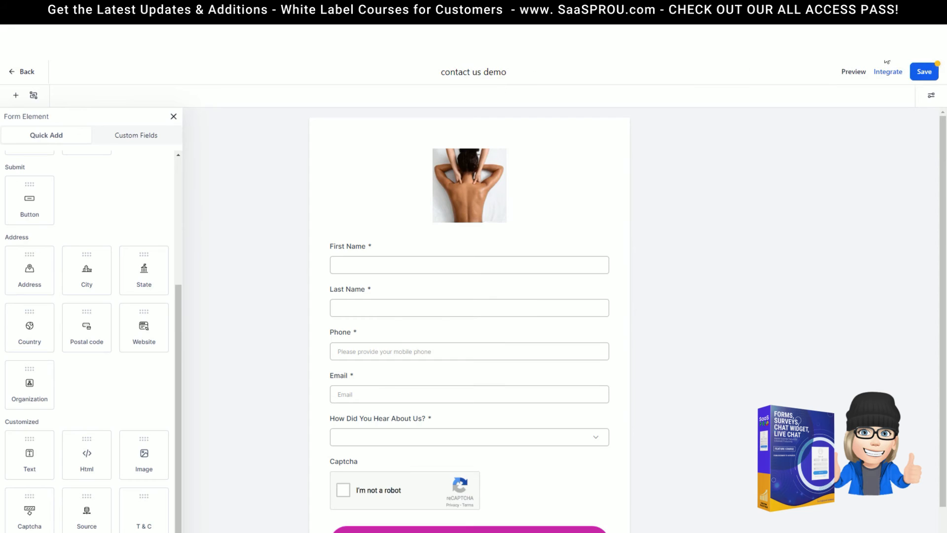
{"action": "left_click", "coordinate": [915, 77]}
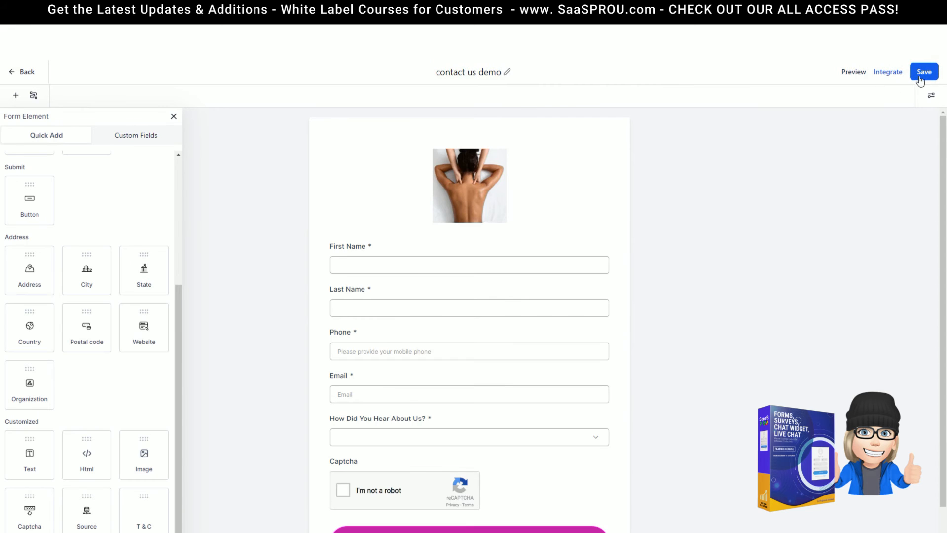
Search the Forms list for 'contact' and open the contact us demo row's actions
{"action": "left_click", "coordinate": [18, 77]}
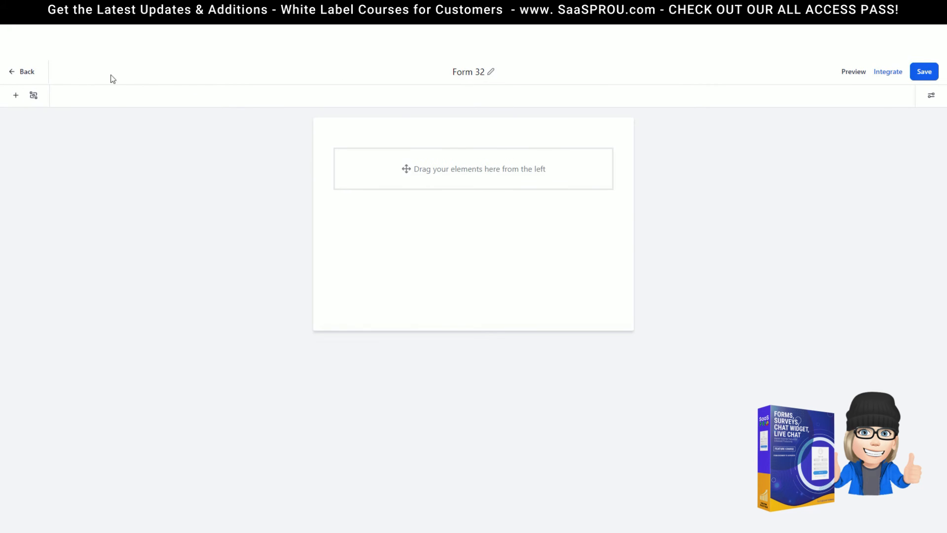
{"action": "left_click", "coordinate": [12, 81]}
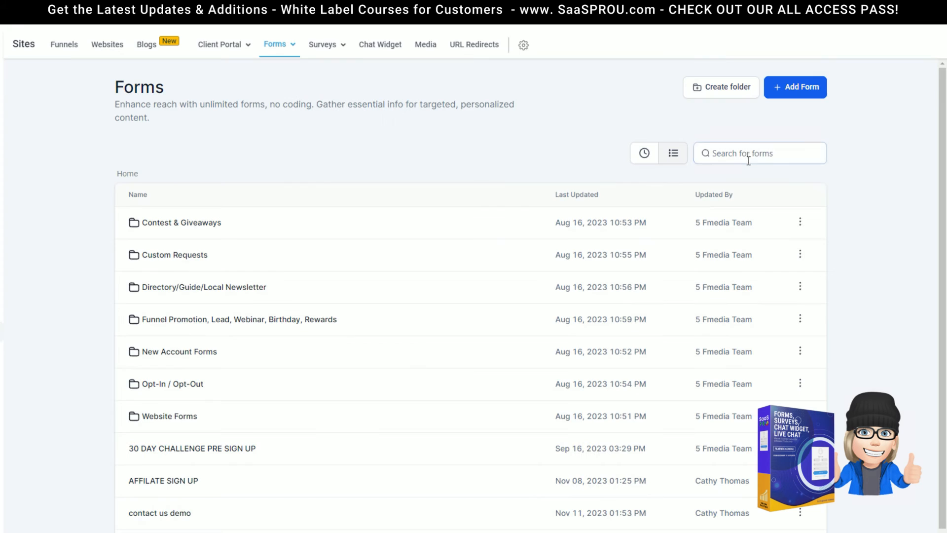
{"action": "left_click", "coordinate": [746, 158]}
{"action": "type", "text": "form"}
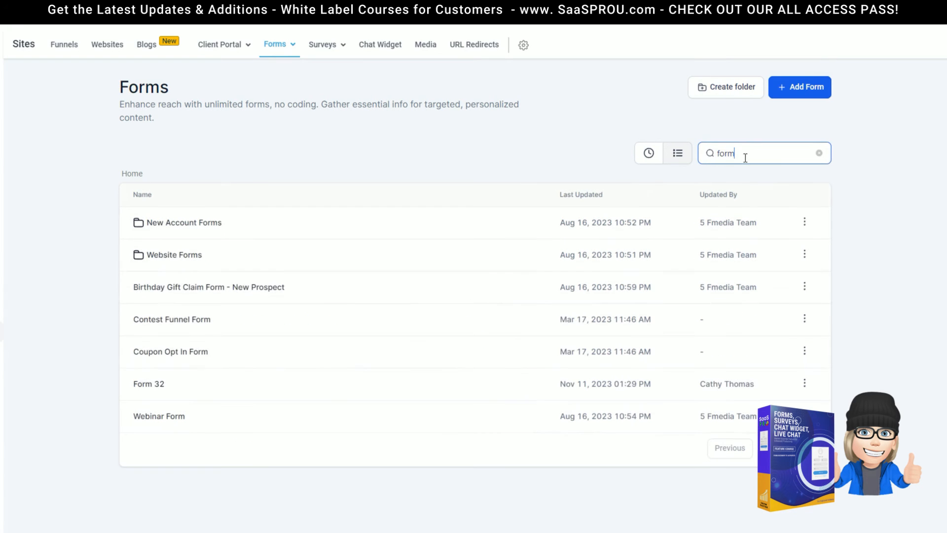
{"action": "left_click_drag", "start_coordinate": [746, 157], "coordinate": [707, 153]}
{"action": "type", "text": "c"}
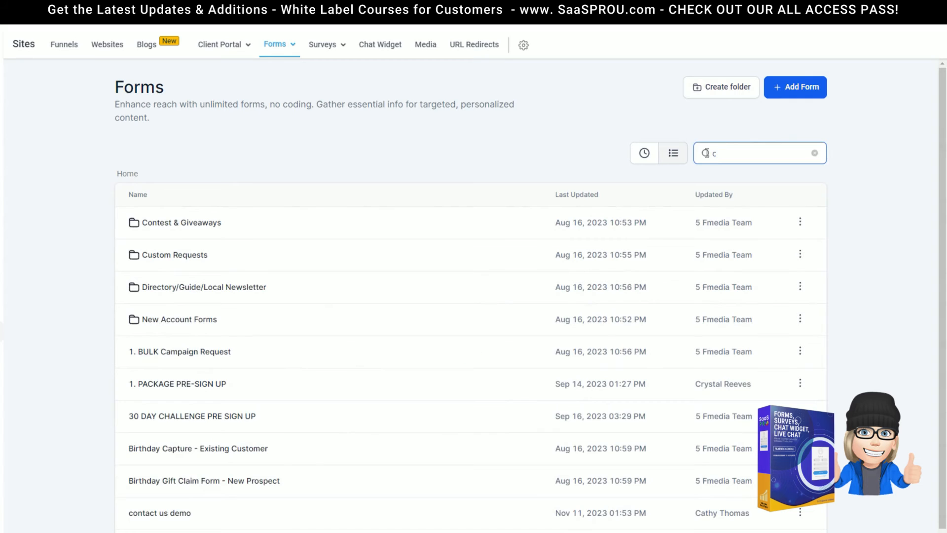
{"action": "type", "text": "ontact"}
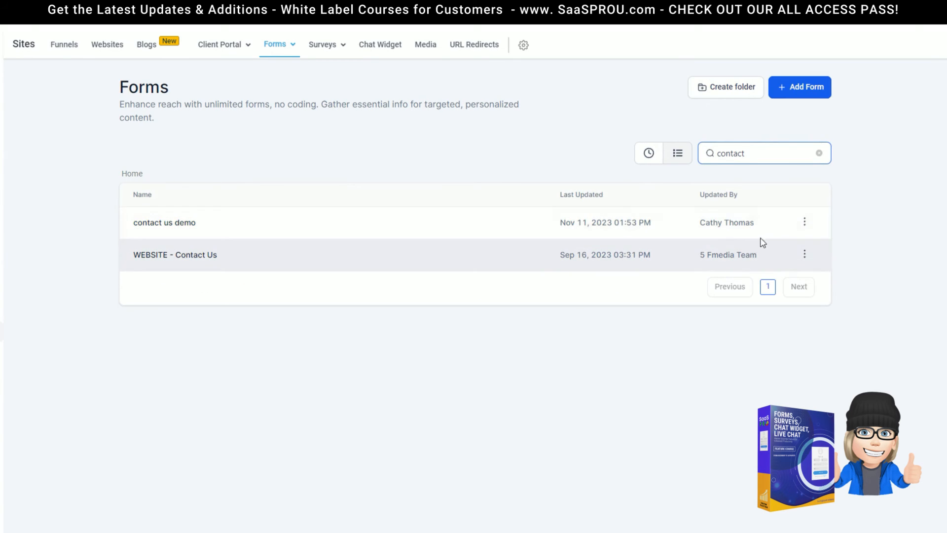
{"action": "left_click", "coordinate": [805, 222]}
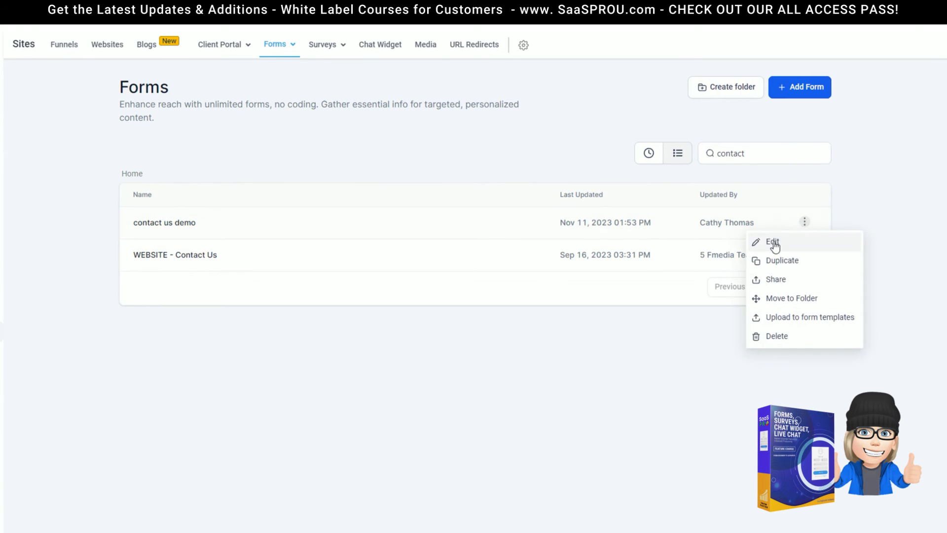
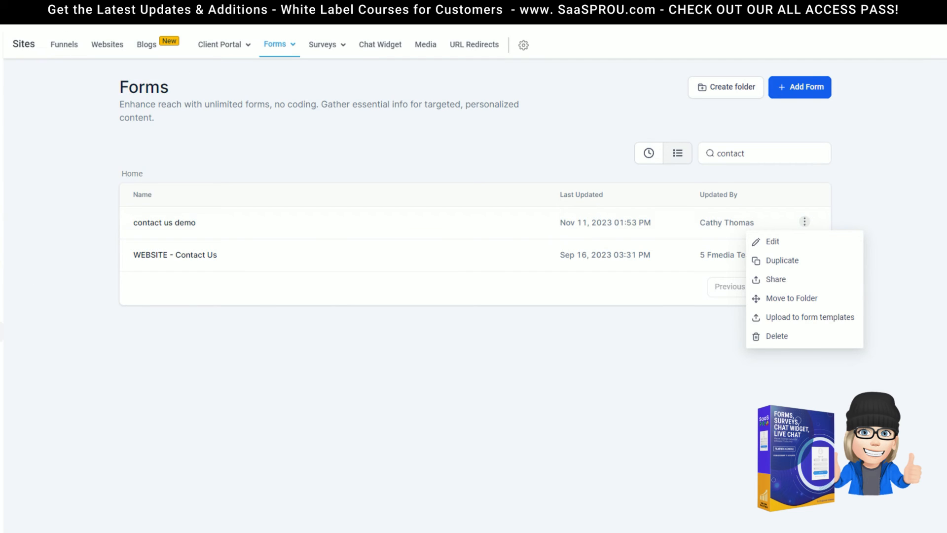
Open the package 1 funnel's page in the page builder with Edit Page
{"action": "left_click", "coordinate": [51, 53]}
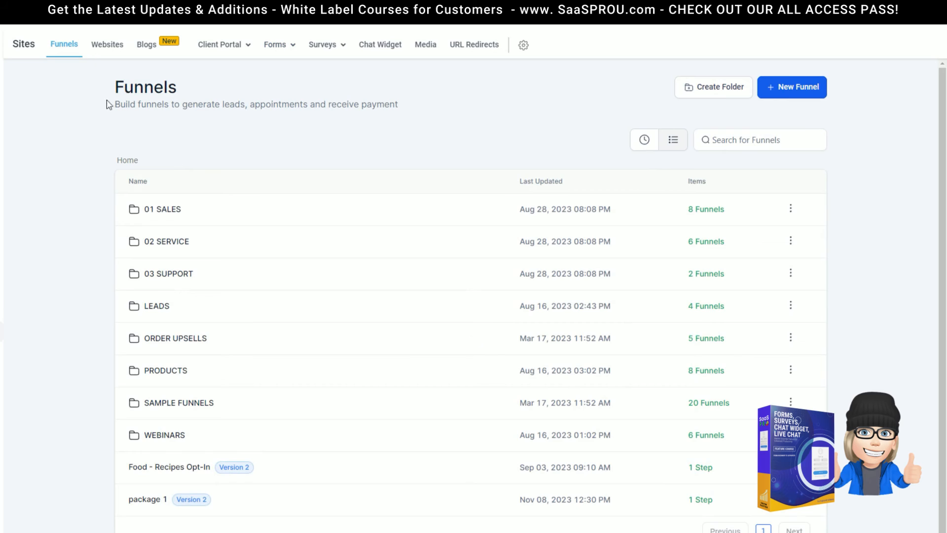
{"action": "left_click", "coordinate": [141, 499]}
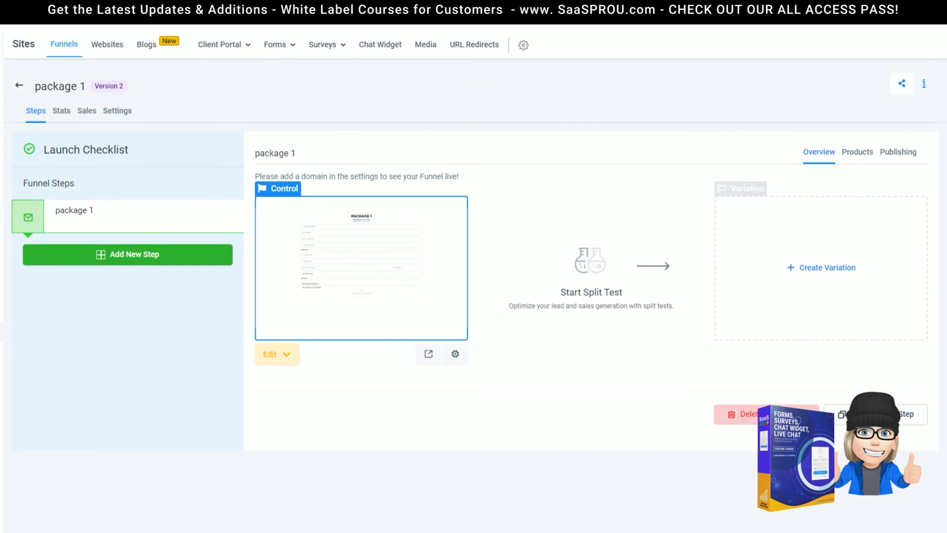
{"action": "left_click", "coordinate": [290, 357]}
{"action": "left_click", "coordinate": [308, 388]}
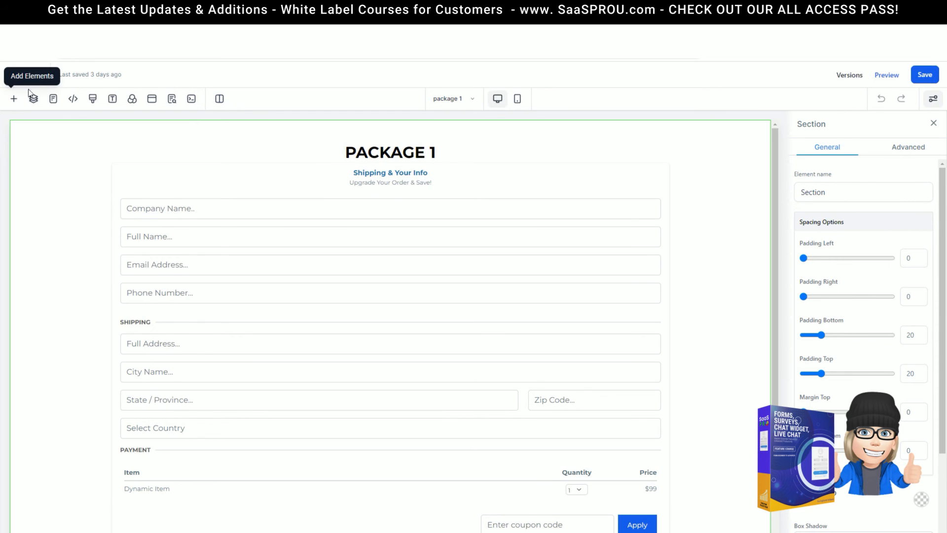
Add a Form element above PACKAGE 1 and embed the contact us demo form in it
{"action": "left_click", "coordinate": [14, 101]}
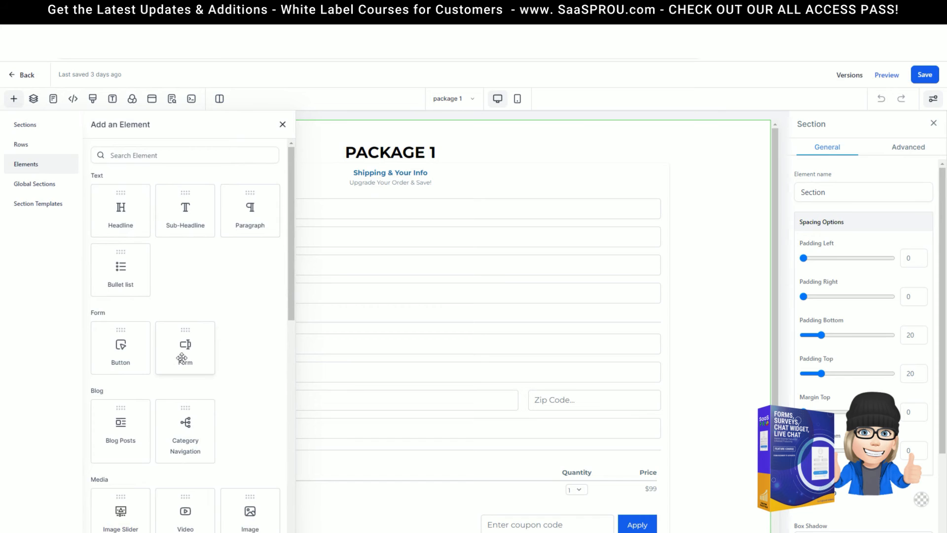
{"action": "left_click_drag", "start_coordinate": [183, 333], "coordinate": [454, 141]}
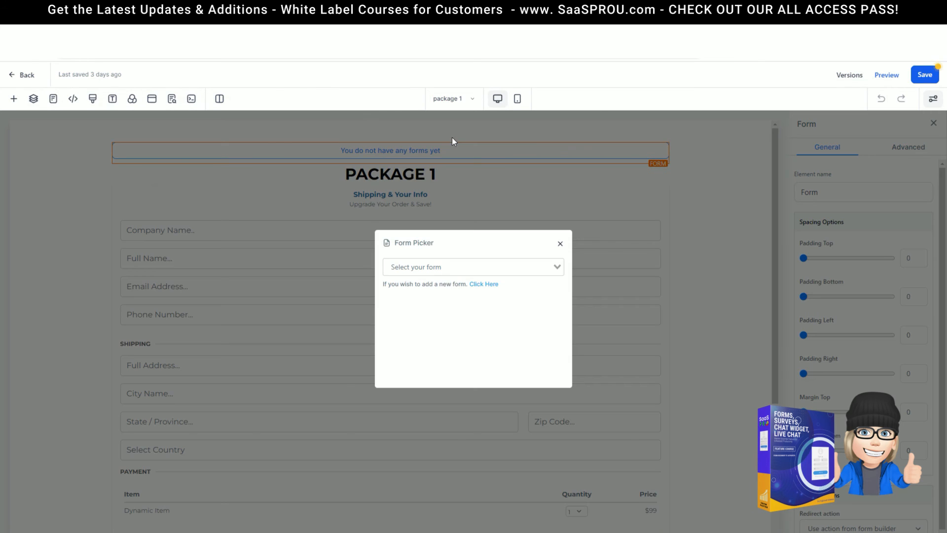
{"action": "left_click", "coordinate": [557, 267]}
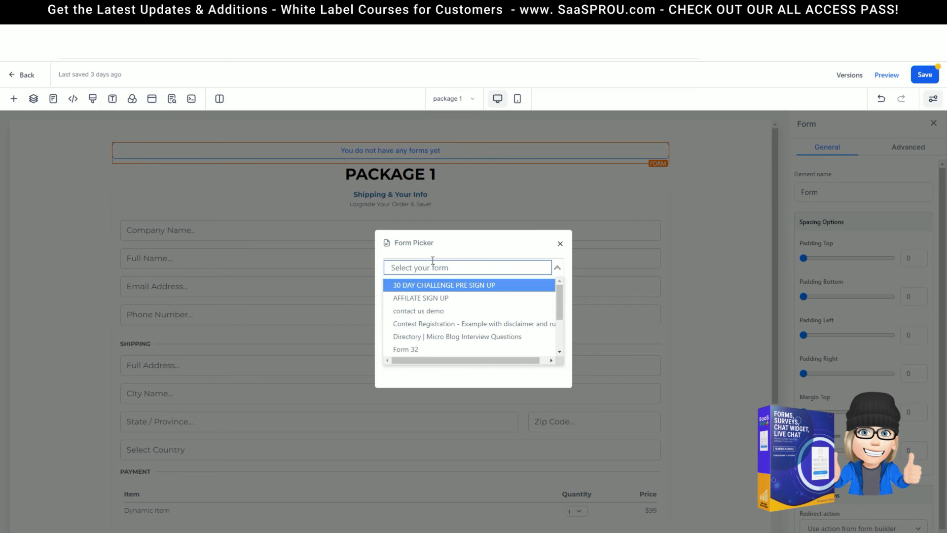
{"action": "left_click", "coordinate": [436, 284]}
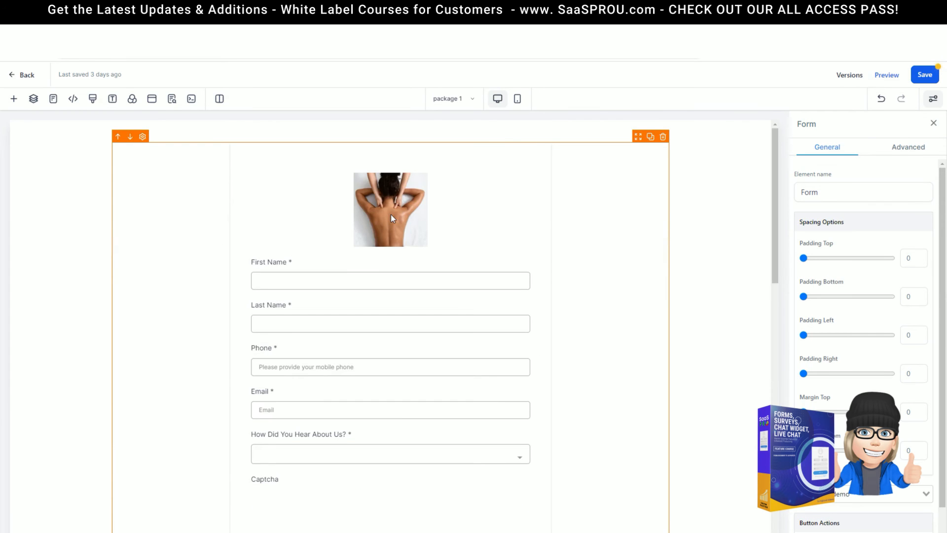
{"action": "scroll", "coordinate": [570, 395], "scroll_direction": "down", "scroll_amount": 5}
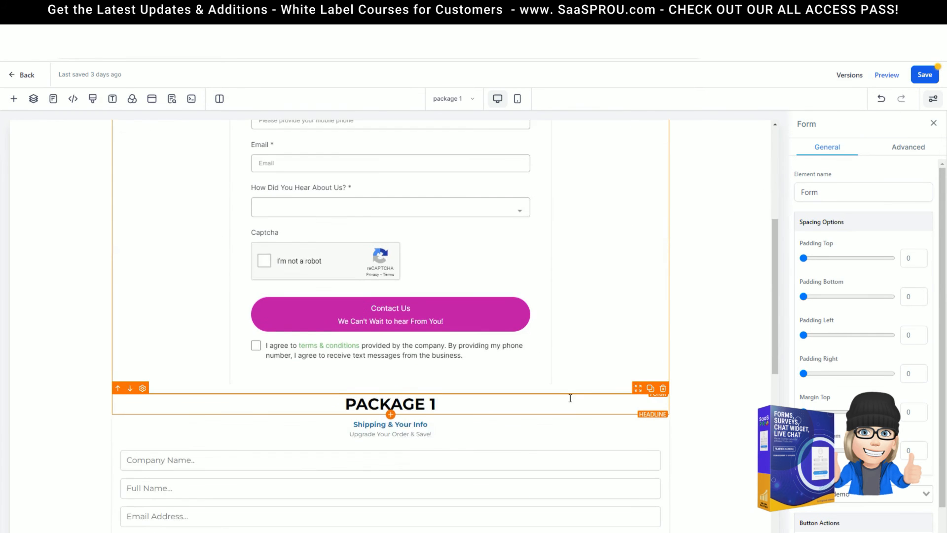
{"action": "scroll", "coordinate": [571, 397], "scroll_direction": "up", "scroll_amount": 5}
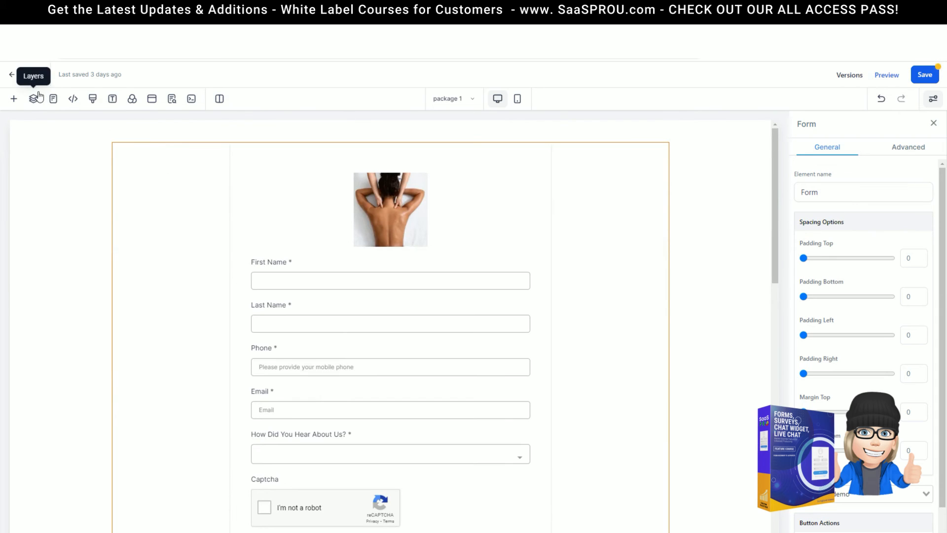
Save the page with the embedded form and preview it live
{"action": "left_click", "coordinate": [926, 83]}
{"action": "left_click", "coordinate": [172, 99]}
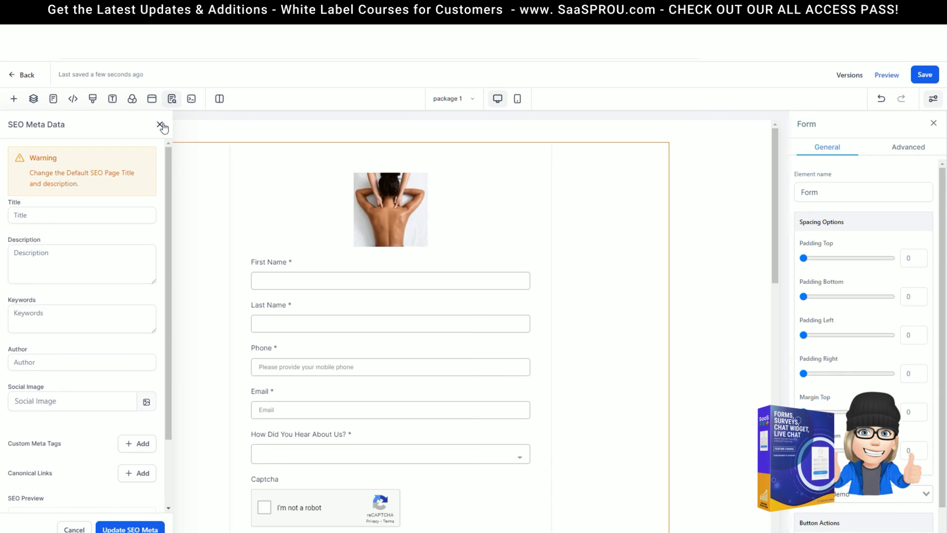
{"action": "left_click", "coordinate": [161, 126]}
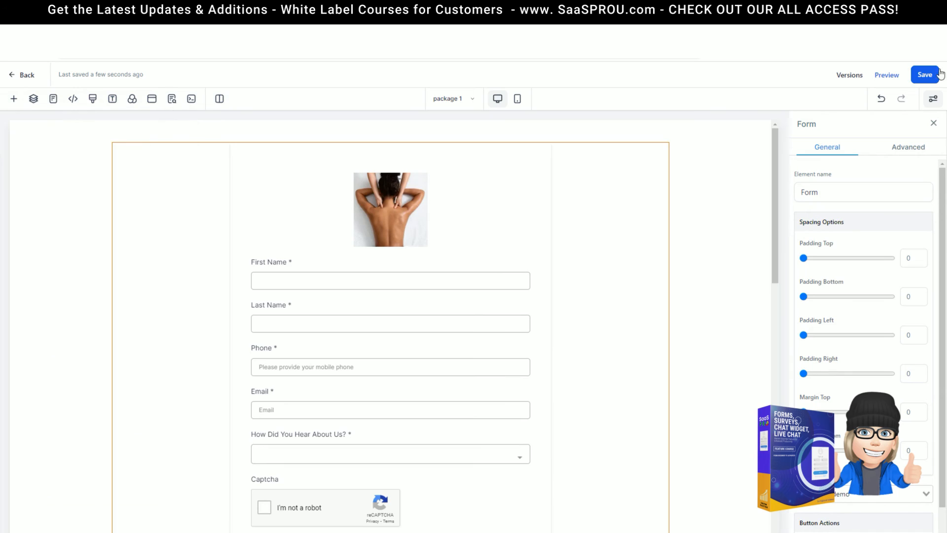
{"action": "left_click", "coordinate": [887, 77]}
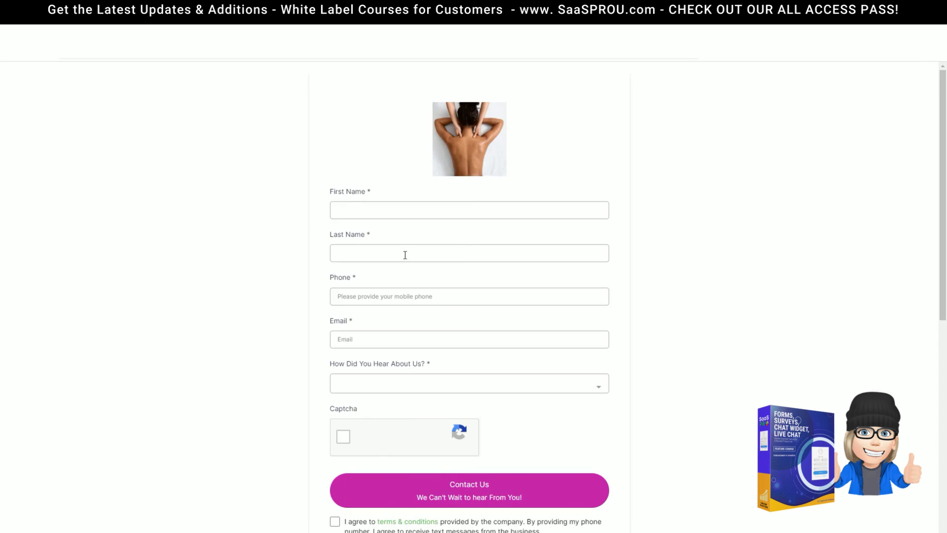
Enter a test first name, last name and e-mail in the contact form
{"action": "left_click", "coordinate": [372, 207]}
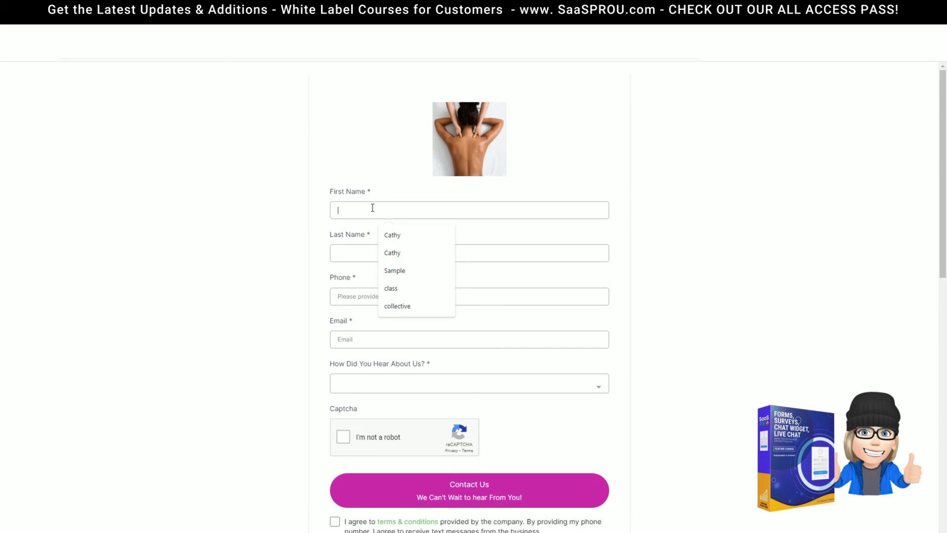
{"action": "type", "text": "demo fun"}
{"action": "key", "text": "Tab"}
{"action": "type", "text": "f"}
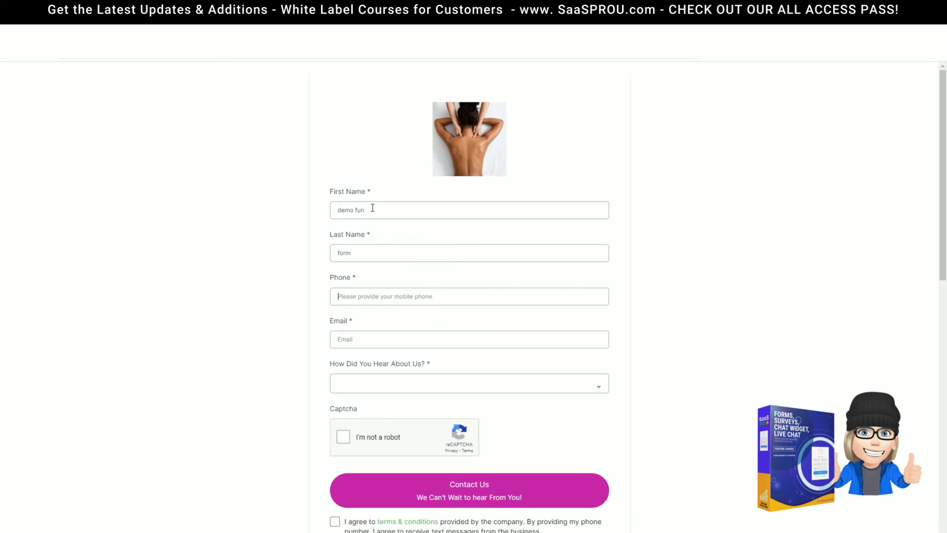
{"action": "left_click", "coordinate": [369, 345]}
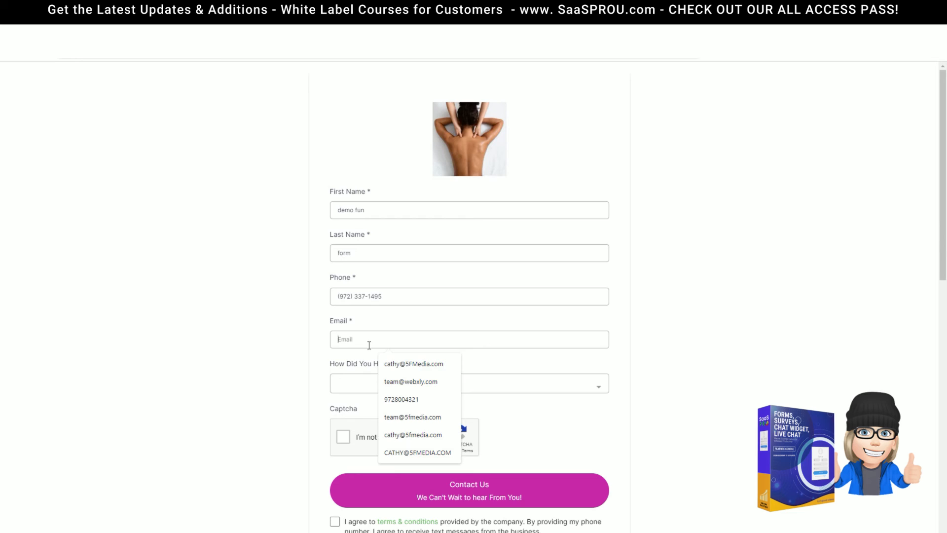
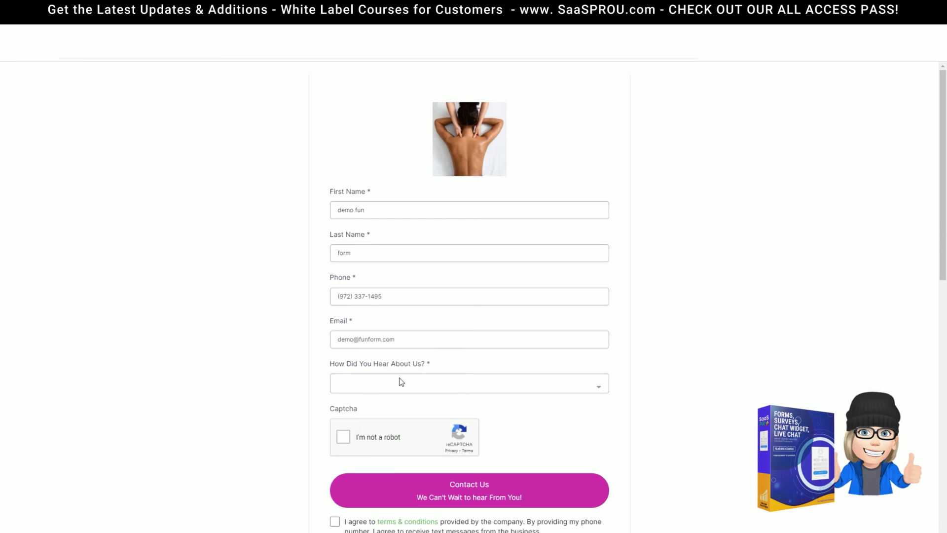
Choose google as the referral source, pass the captcha, accept the terms and submit
{"action": "left_click", "coordinate": [404, 383]}
{"action": "left_click", "coordinate": [348, 426]}
{"action": "scroll", "coordinate": [425, 373], "scroll_direction": "down", "scroll_amount": 2}
{"action": "left_click", "coordinate": [343, 339]}
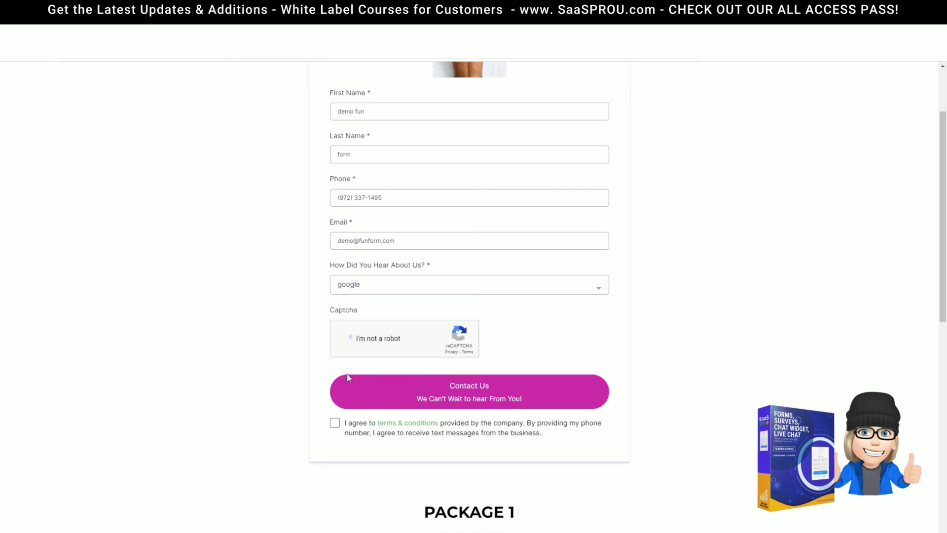
{"action": "left_click", "coordinate": [335, 423]}
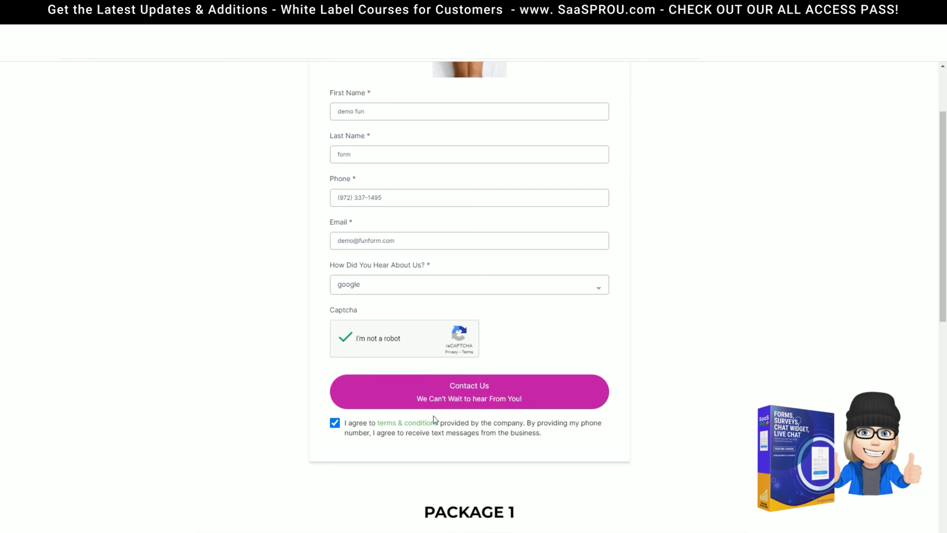
{"action": "left_click", "coordinate": [477, 393]}
{"action": "scroll", "coordinate": [458, 234], "scroll_direction": "up", "scroll_amount": 2}
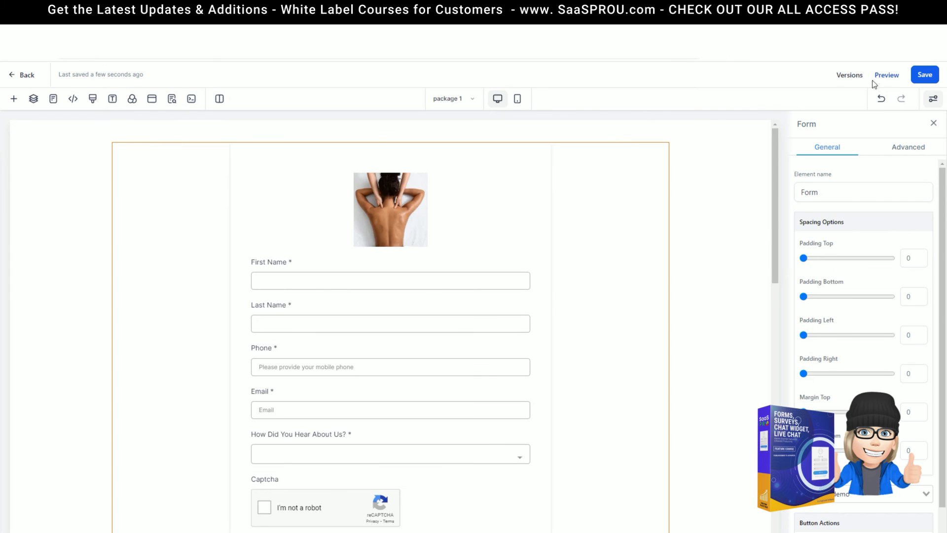
Save the page and return to the package 1 funnel steps
{"action": "left_click", "coordinate": [925, 74]}
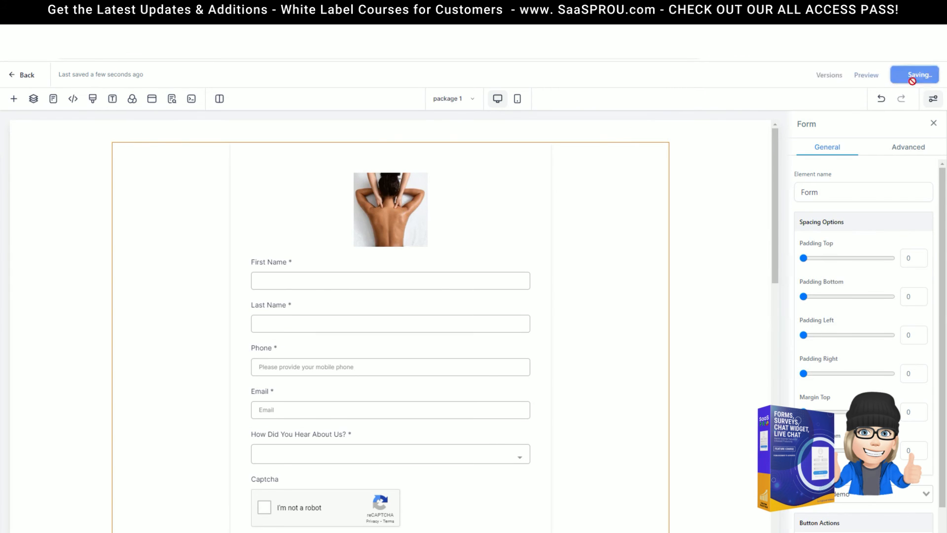
{"action": "left_click", "coordinate": [27, 76]}
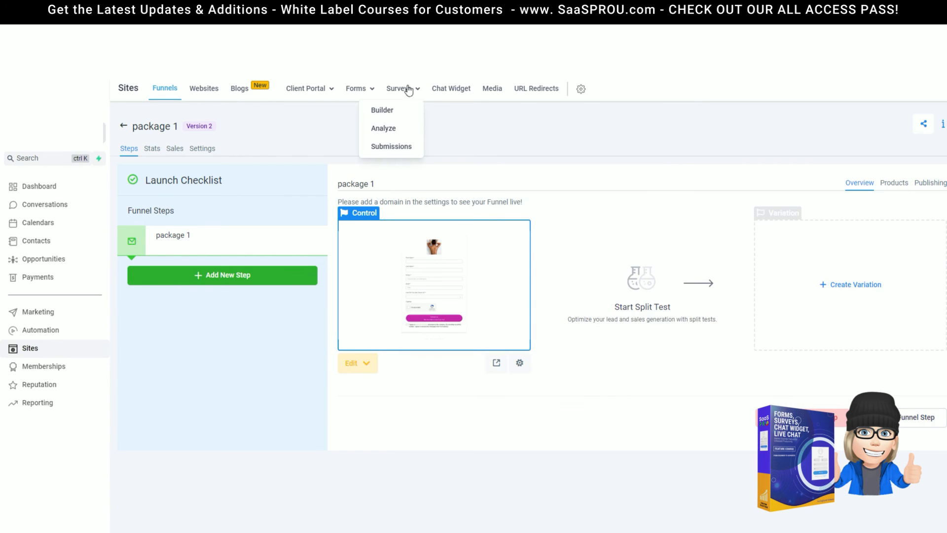
{"action": "mouse_move", "coordinate": [364, 94]}
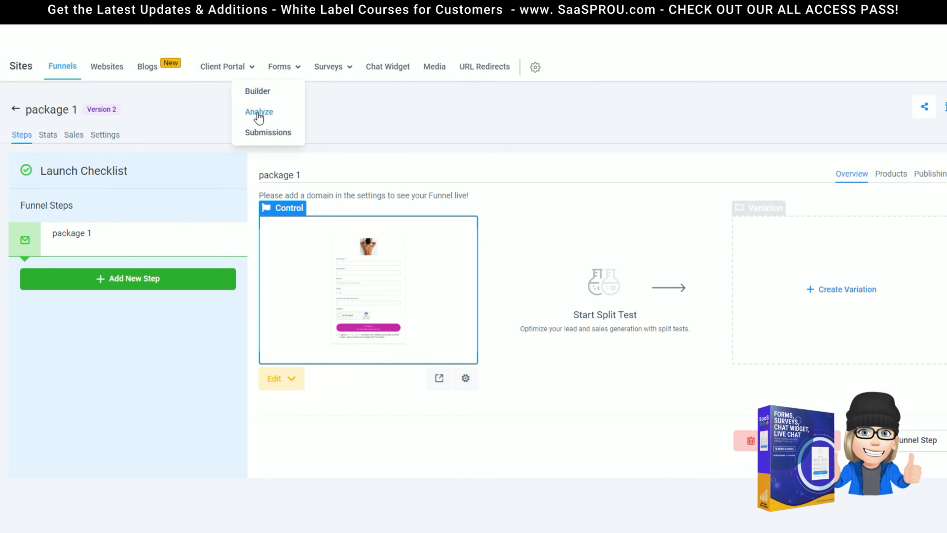
Open the form submission analytics and the contact us demo form's submissions
{"action": "left_click", "coordinate": [258, 117]}
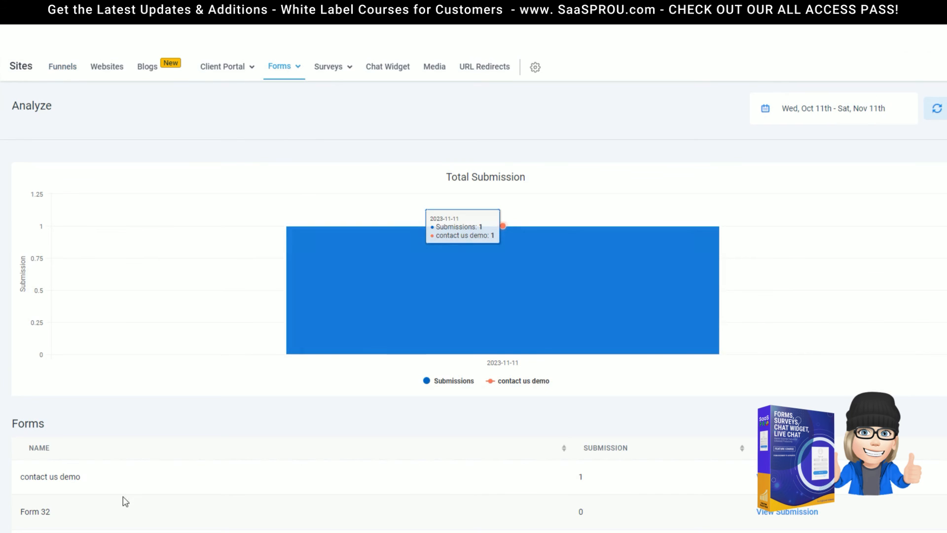
{"action": "scroll", "coordinate": [122, 501], "scroll_direction": "down", "scroll_amount": 2}
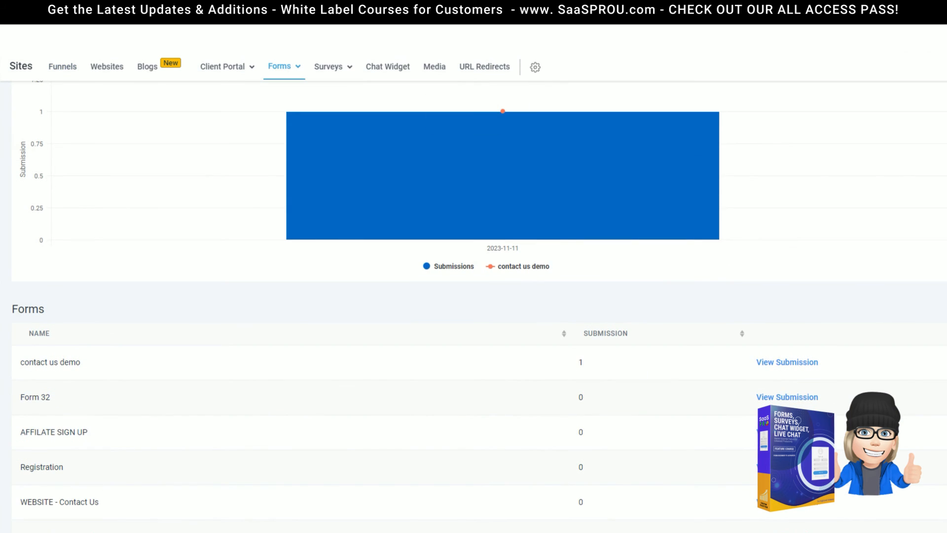
{"action": "scroll", "coordinate": [567, 402], "scroll_direction": "down", "scroll_amount": 3}
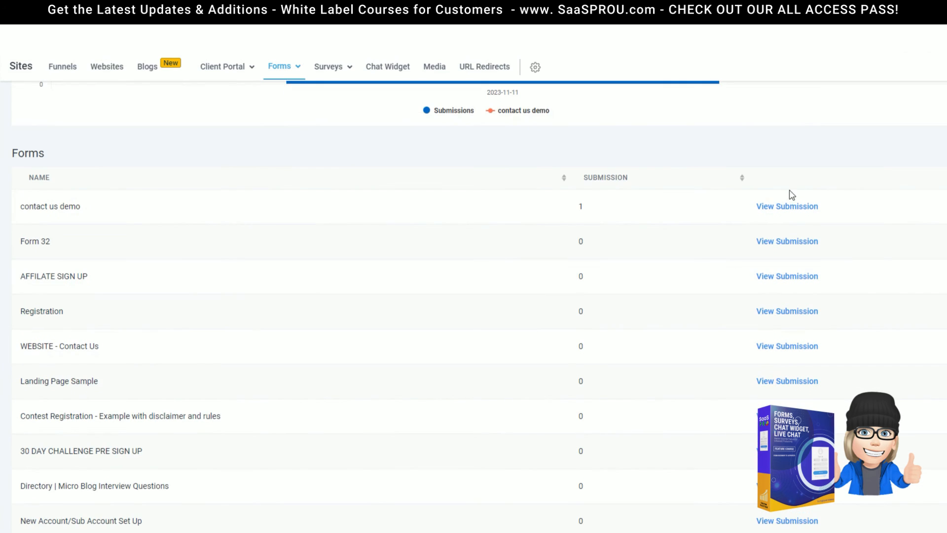
{"action": "left_click", "coordinate": [781, 211]}
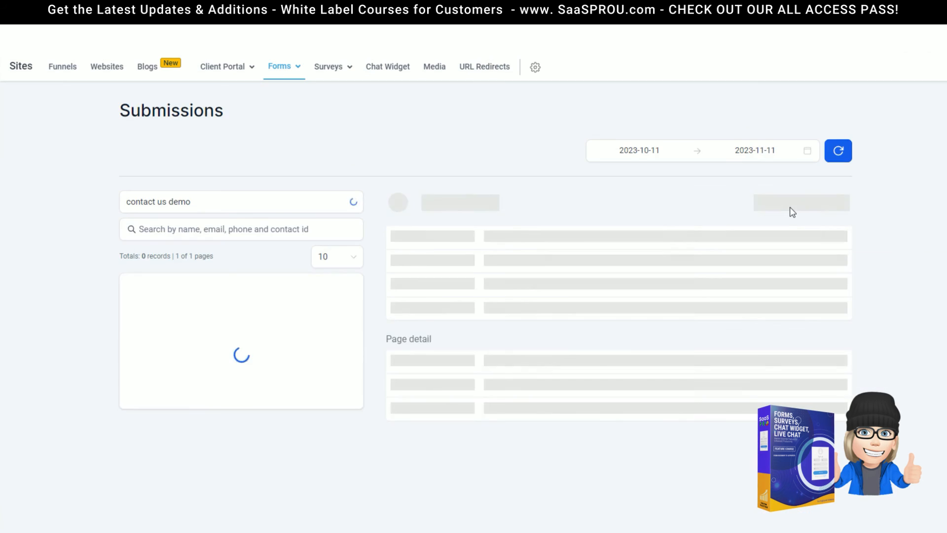
Return to Forms Analyze, confirm the chart's date range and review the Forms table
{"action": "mouse_move", "coordinate": [284, 78]}
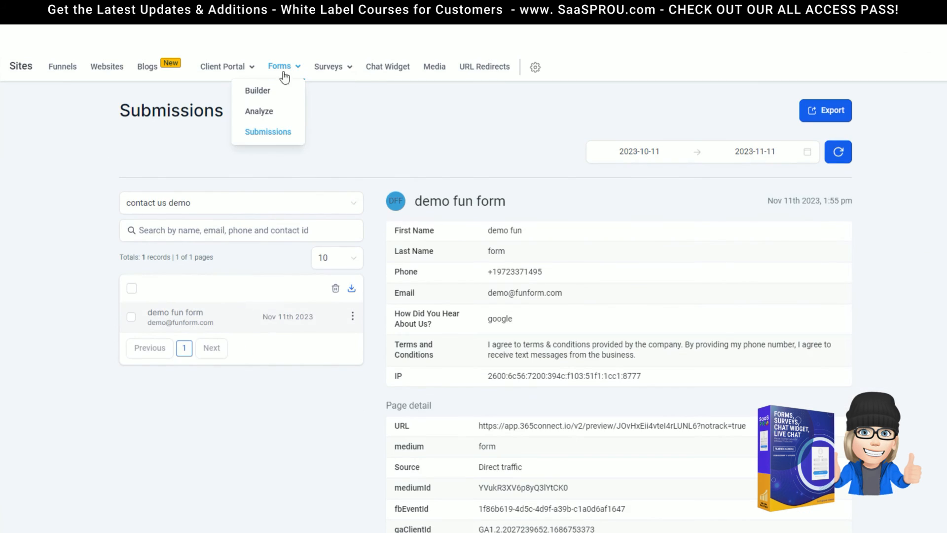
{"action": "left_click", "coordinate": [259, 113]}
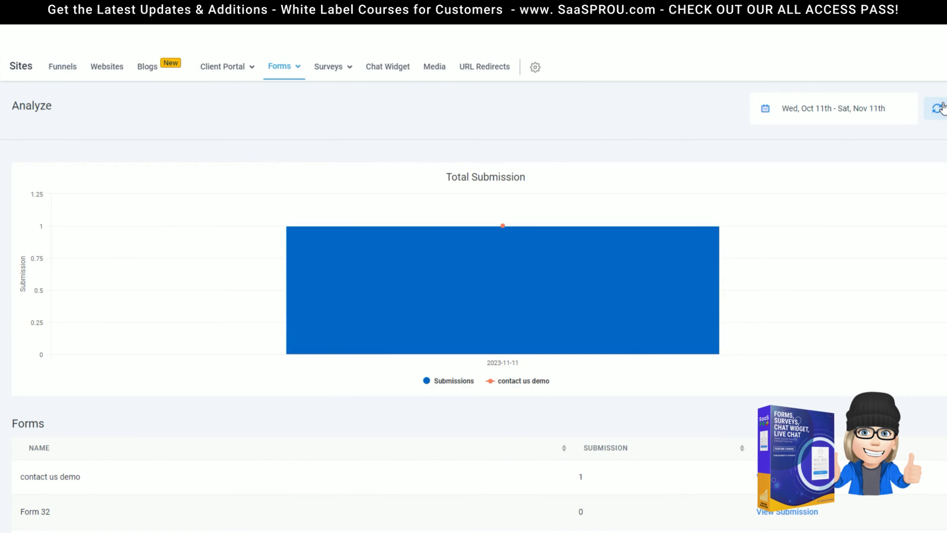
{"action": "left_click", "coordinate": [881, 108]}
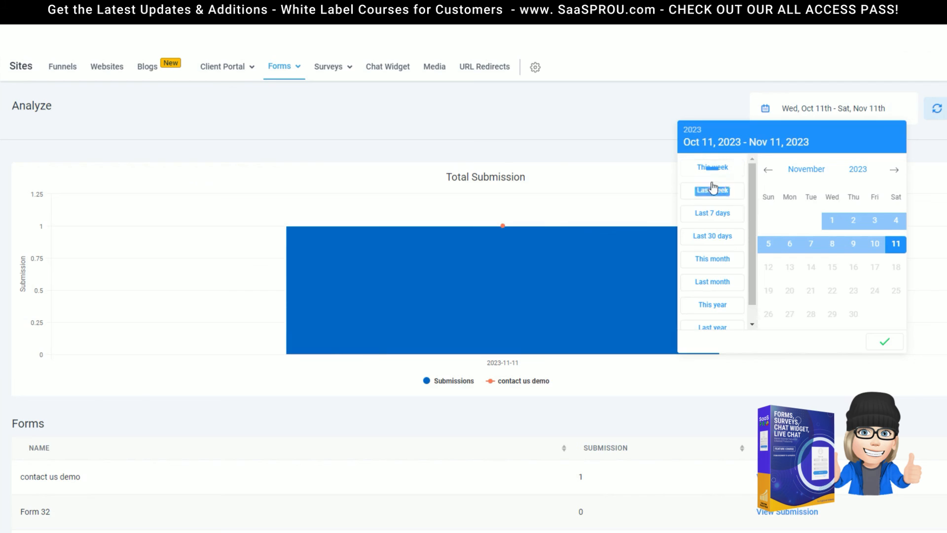
{"action": "left_click", "coordinate": [883, 343]}
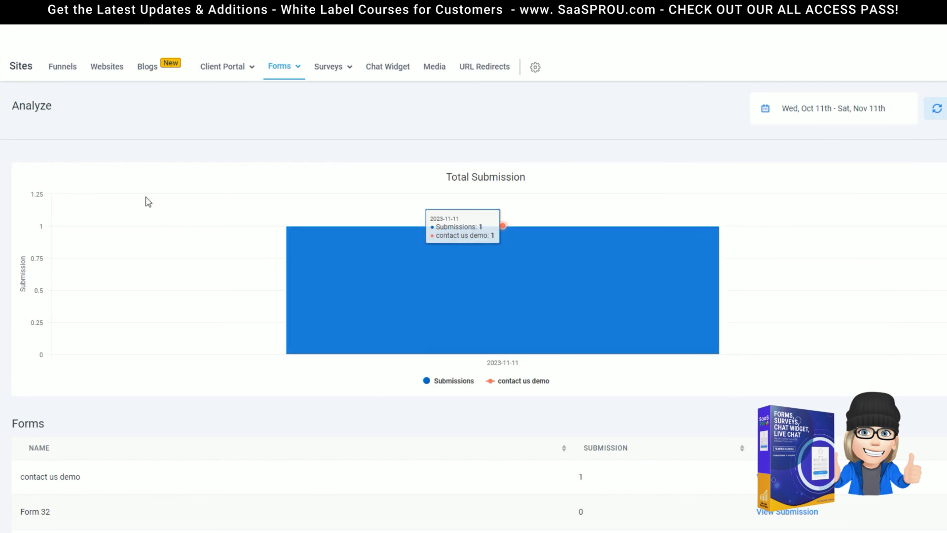
{"action": "scroll", "coordinate": [505, 251], "scroll_direction": "down", "scroll_amount": 5}
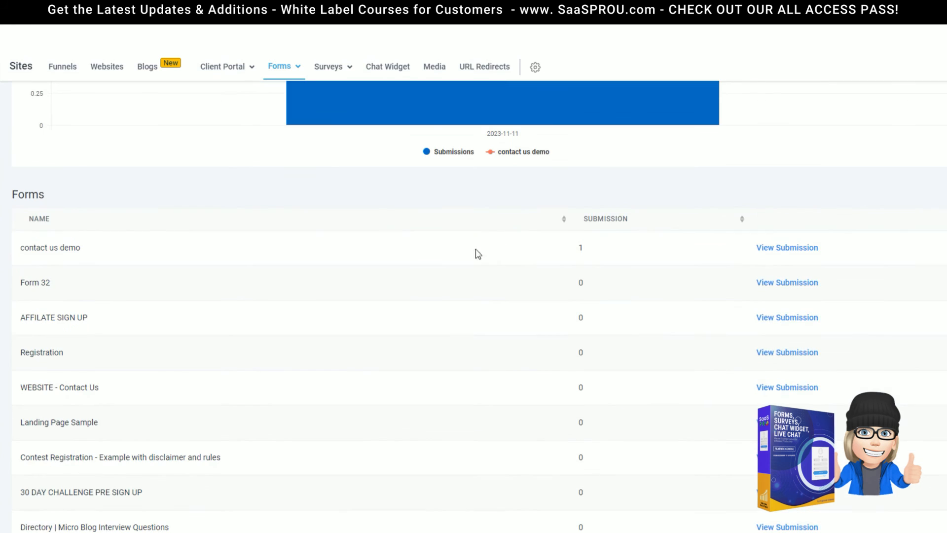
{"action": "scroll", "coordinate": [660, 523], "scroll_direction": "down", "scroll_amount": 1}
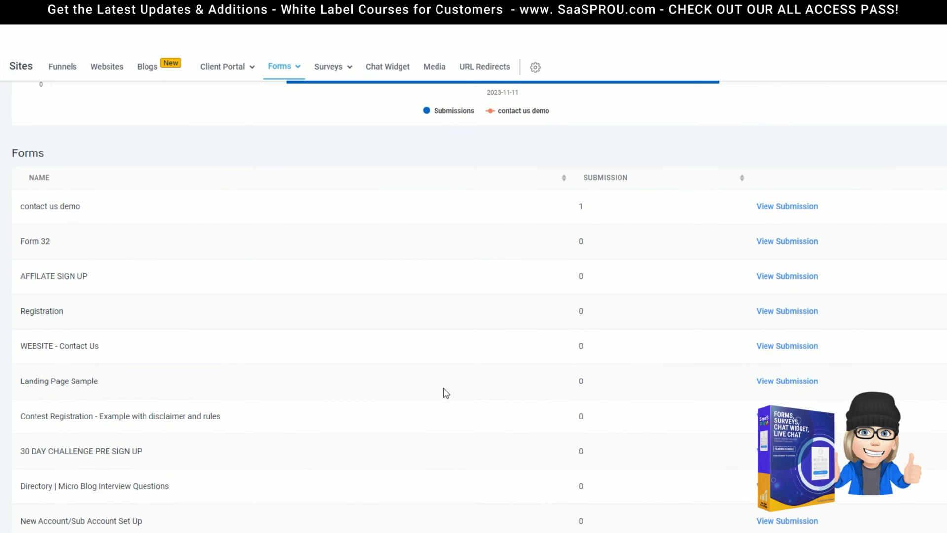
{"action": "scroll", "coordinate": [444, 392], "scroll_direction": "up", "scroll_amount": 6}
Open Forms Submissions and keep the All Form filter
{"action": "mouse_move", "coordinate": [285, 69]}
{"action": "left_click", "coordinate": [266, 138]}
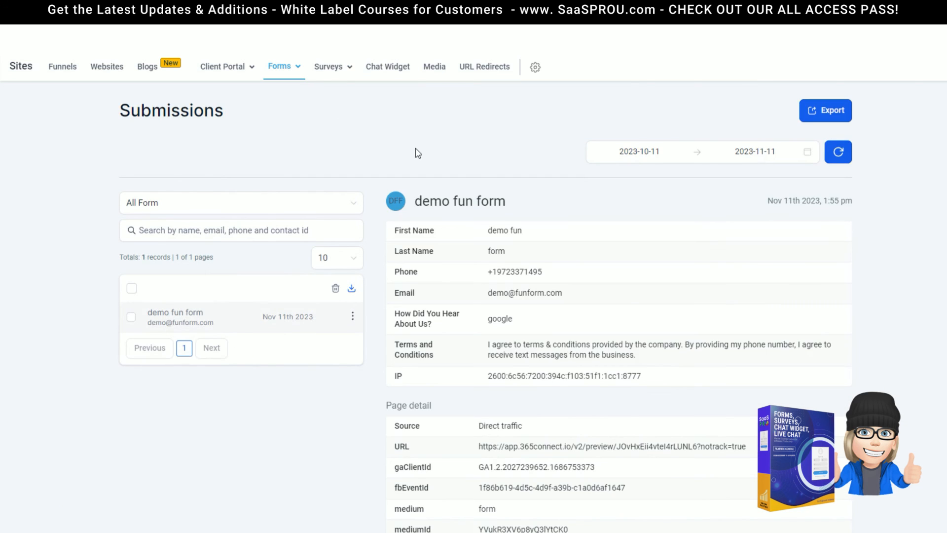
{"action": "mouse_move", "coordinate": [278, 73]}
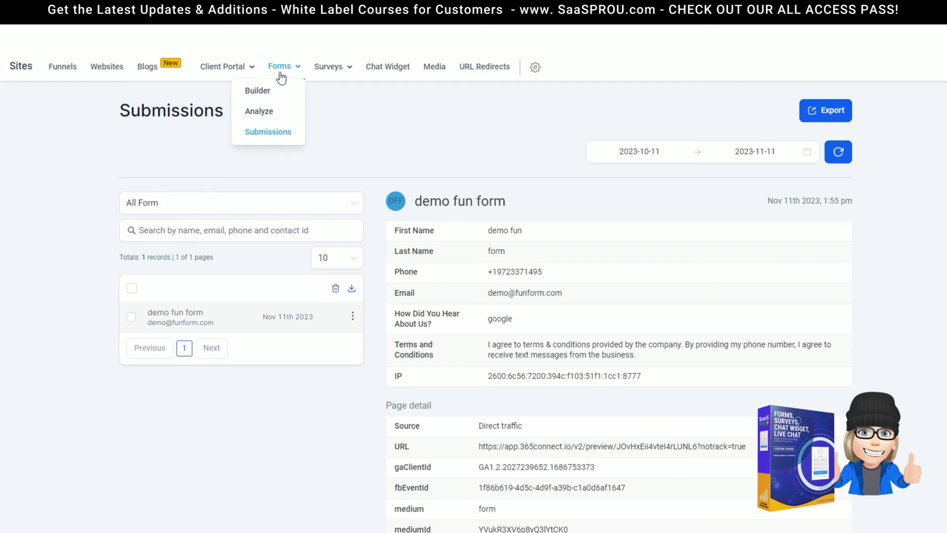
{"action": "left_click", "coordinate": [206, 207]}
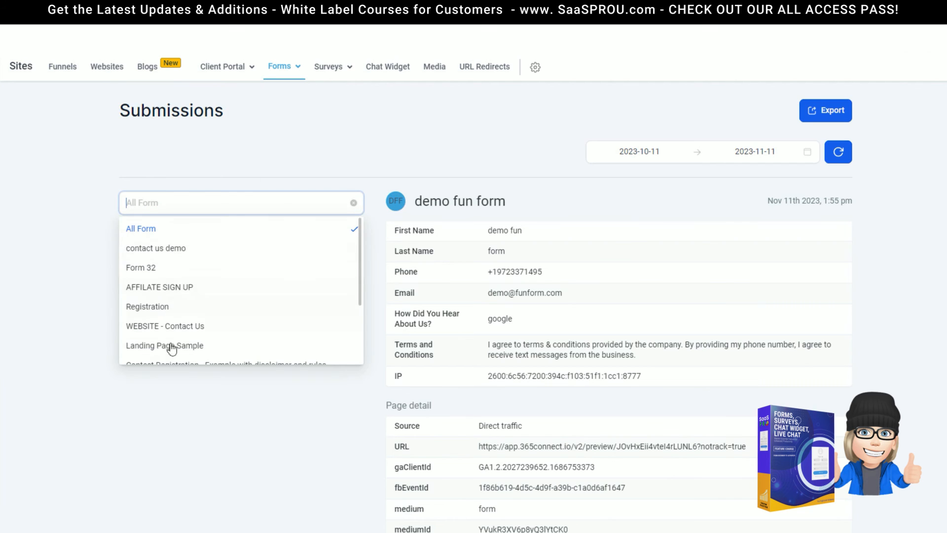
{"action": "left_click", "coordinate": [283, 229]}
Keep 10 rows per page, view the single test submission and reopen the form filter
{"action": "left_click", "coordinate": [325, 257]}
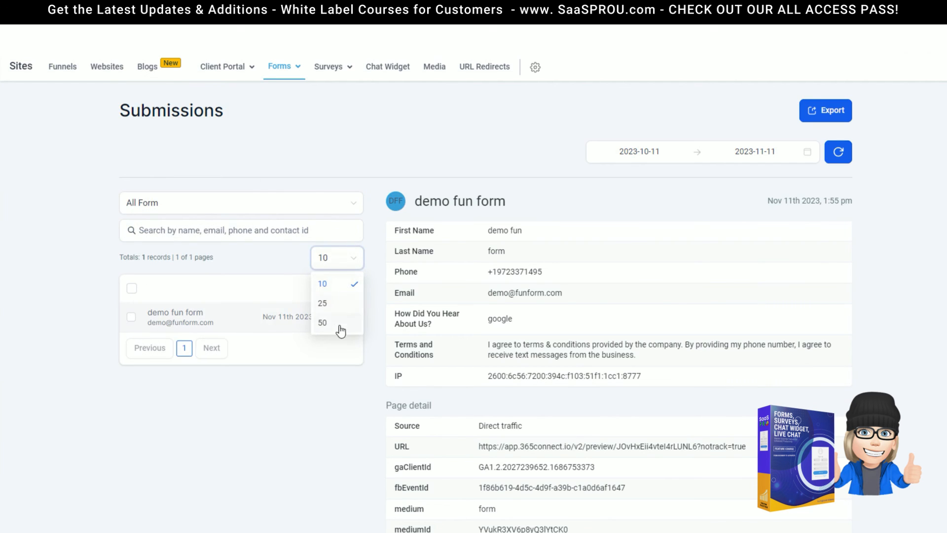
{"action": "left_click", "coordinate": [173, 231]}
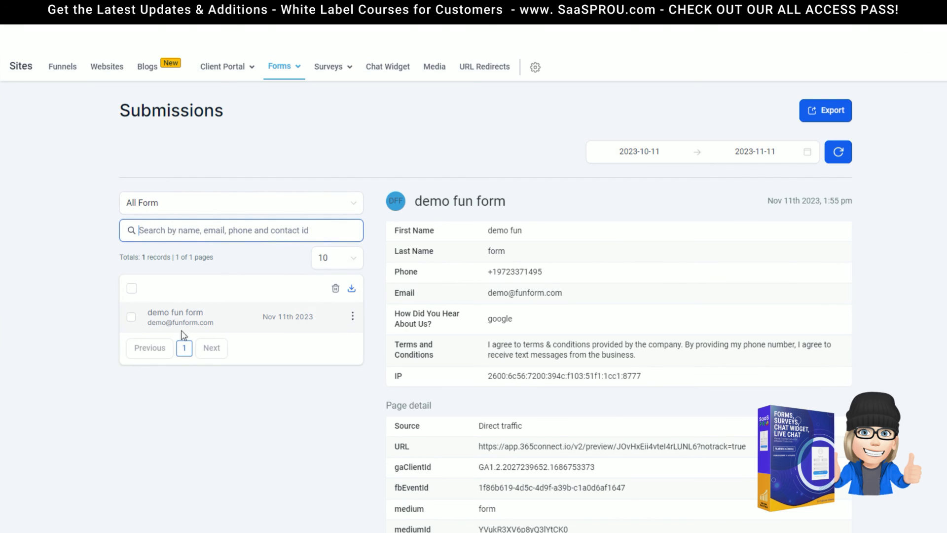
{"action": "left_click", "coordinate": [158, 322]}
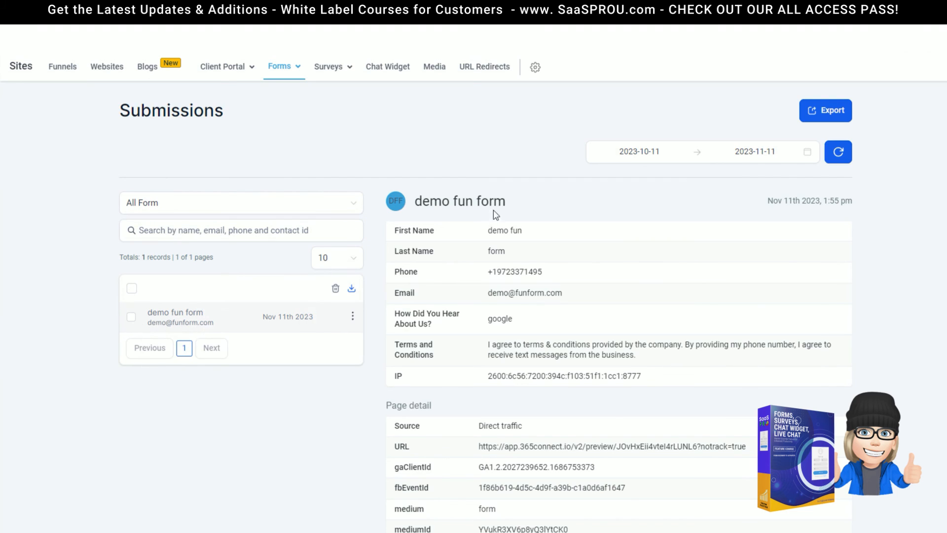
{"action": "left_click", "coordinate": [205, 207]}
Filter submissions to contact us demo, open the test contact and view its Form Submitted details
{"action": "left_click", "coordinate": [163, 246]}
{"action": "left_click", "coordinate": [397, 207]}
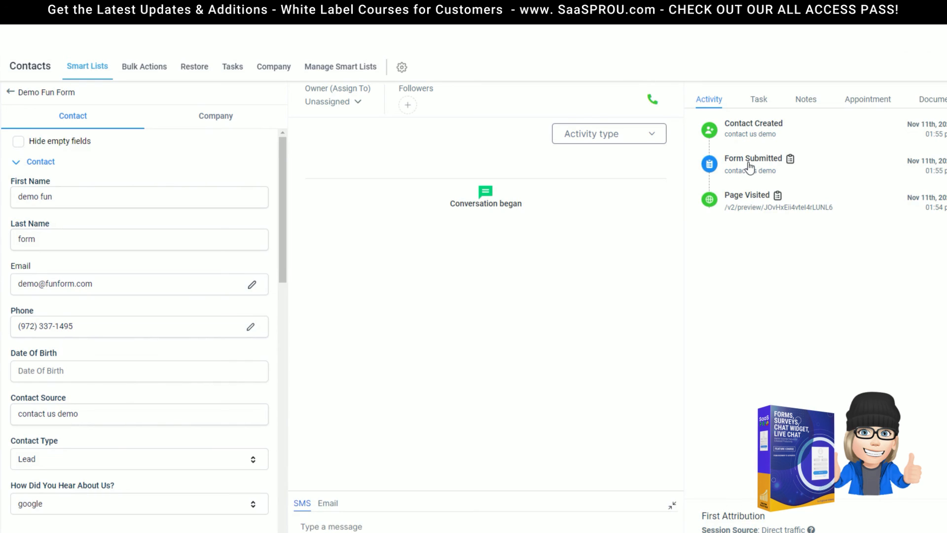
{"action": "left_click", "coordinate": [790, 159]}
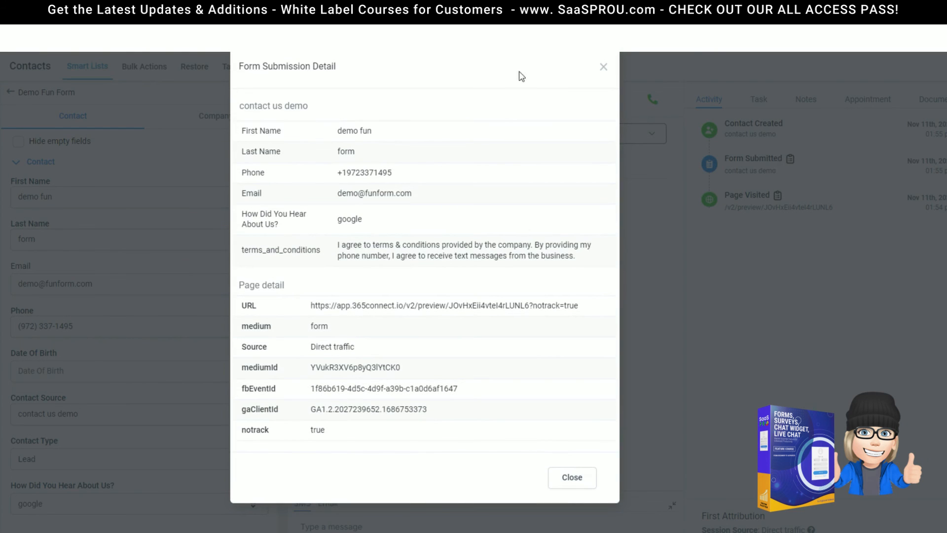
{"action": "left_click", "coordinate": [603, 67]}
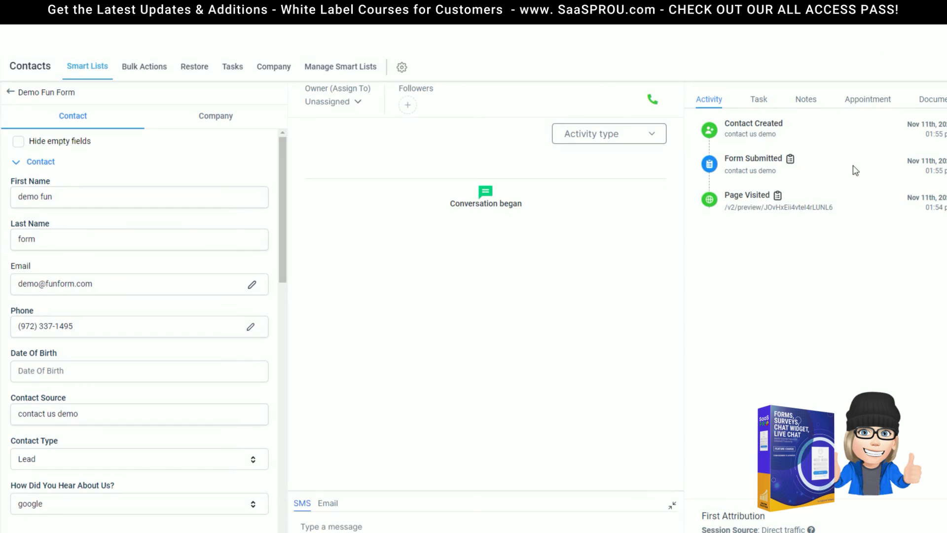
{"action": "left_click", "coordinate": [792, 160]}
Close the submission details and review the contact's fields, showing source contact us demo
{"action": "left_click", "coordinate": [603, 67]}
{"action": "left_click", "coordinate": [16, 165]}
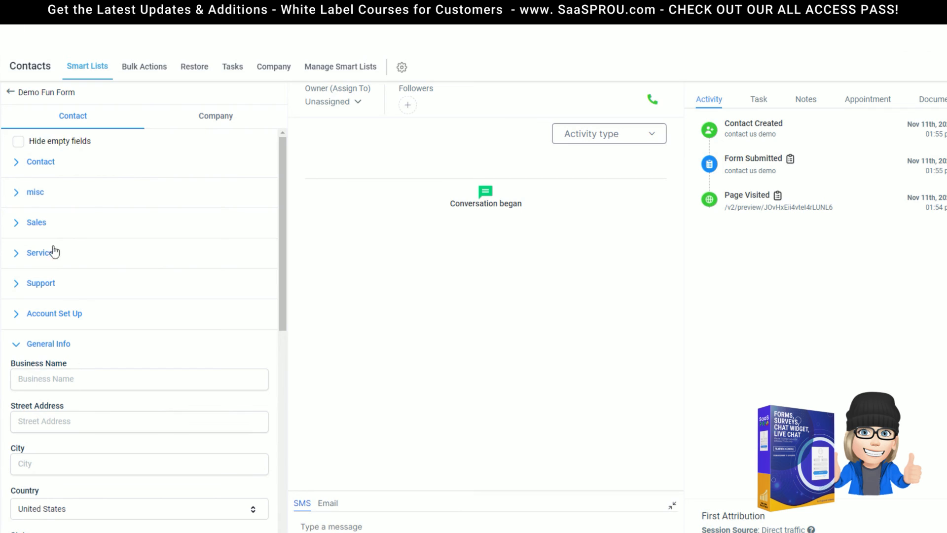
{"action": "left_click", "coordinate": [48, 346]}
{"action": "left_click", "coordinate": [41, 162]}
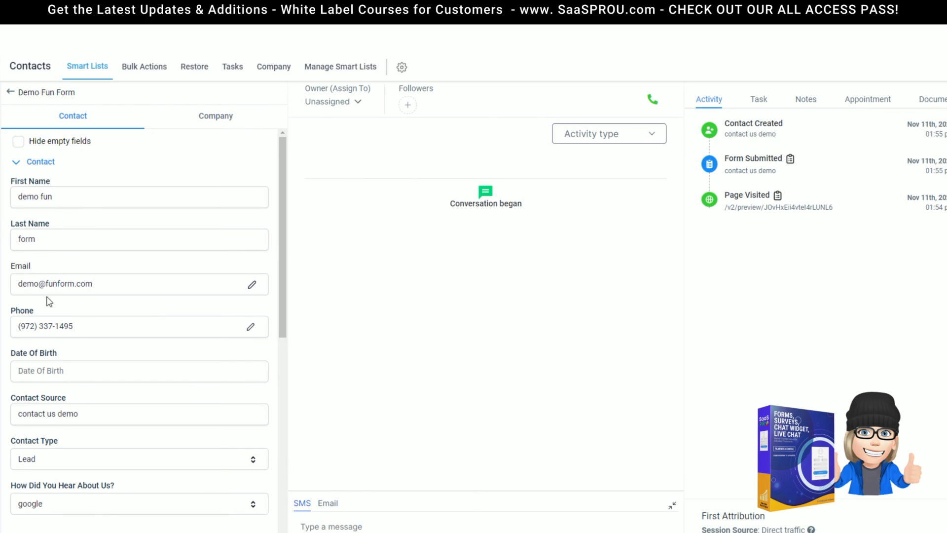
{"action": "scroll", "coordinate": [52, 337], "scroll_direction": "down", "scroll_amount": 4}
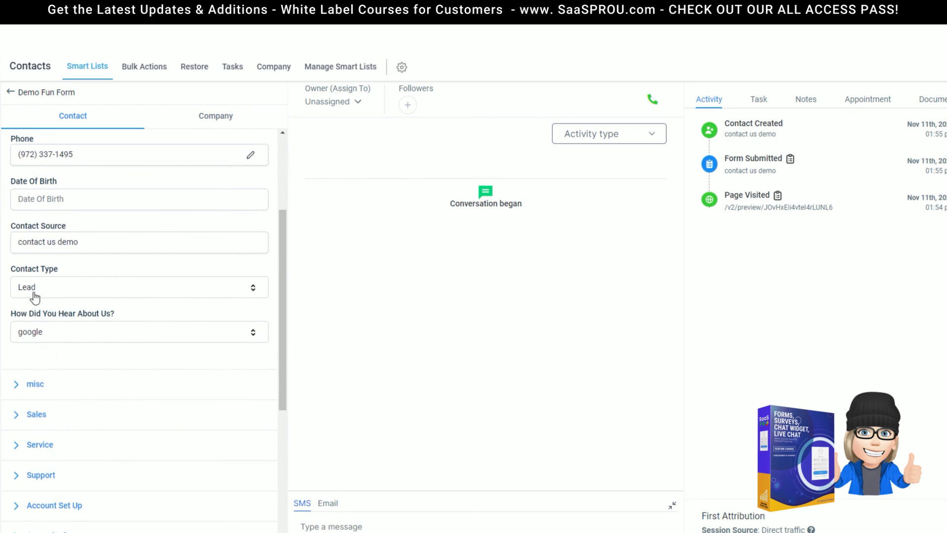
{"action": "scroll", "coordinate": [34, 295], "scroll_direction": "down", "scroll_amount": 1}
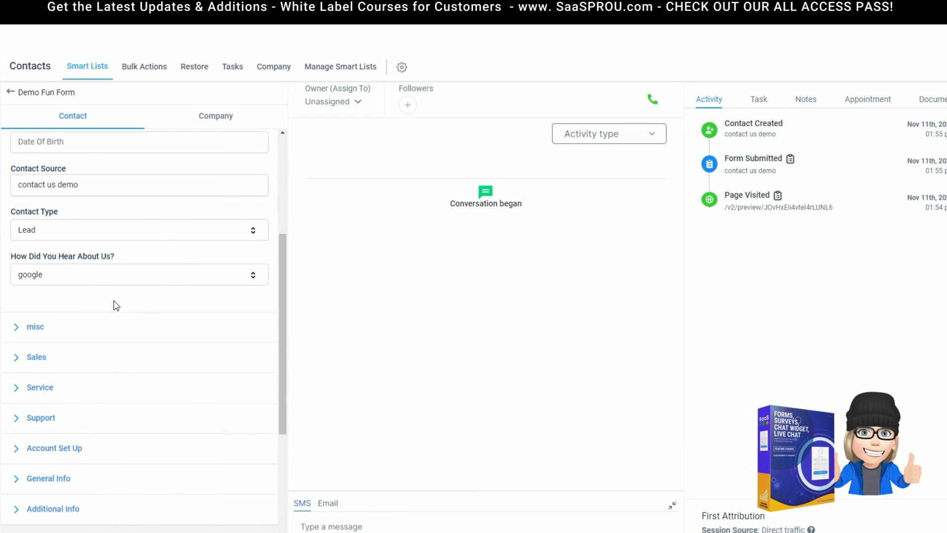
{"action": "scroll", "coordinate": [115, 305], "scroll_direction": "up", "scroll_amount": 5}
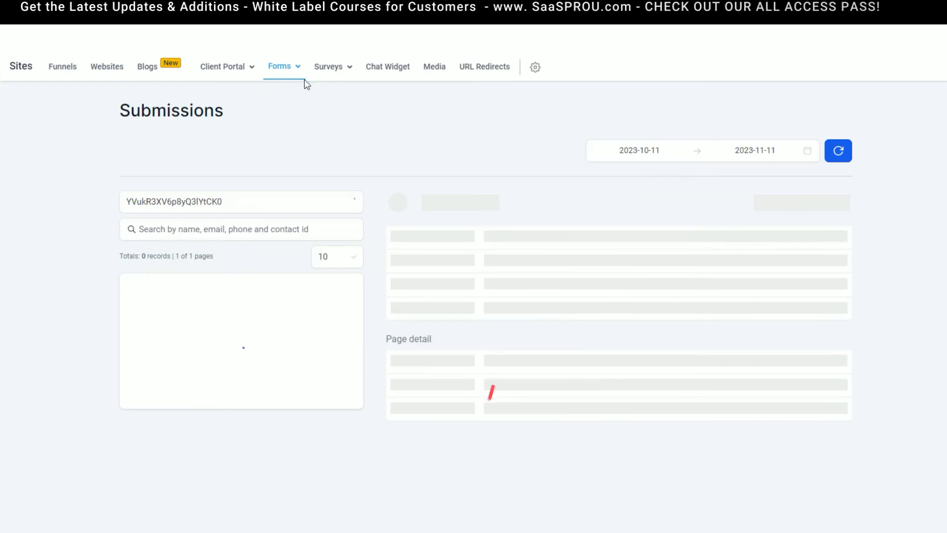
Reopen the test contact's record from the Forms Submissions list
{"action": "left_click", "coordinate": [281, 73]}
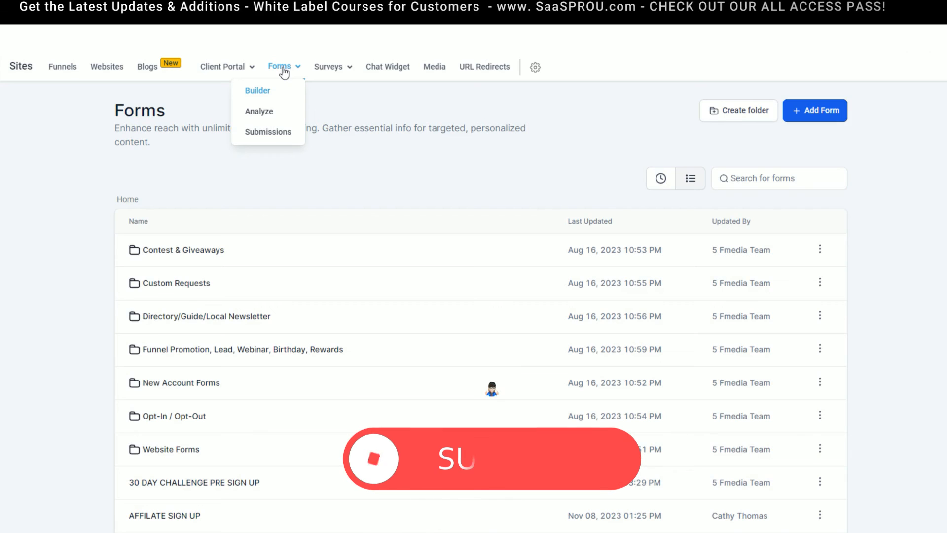
{"action": "left_click", "coordinate": [267, 137]}
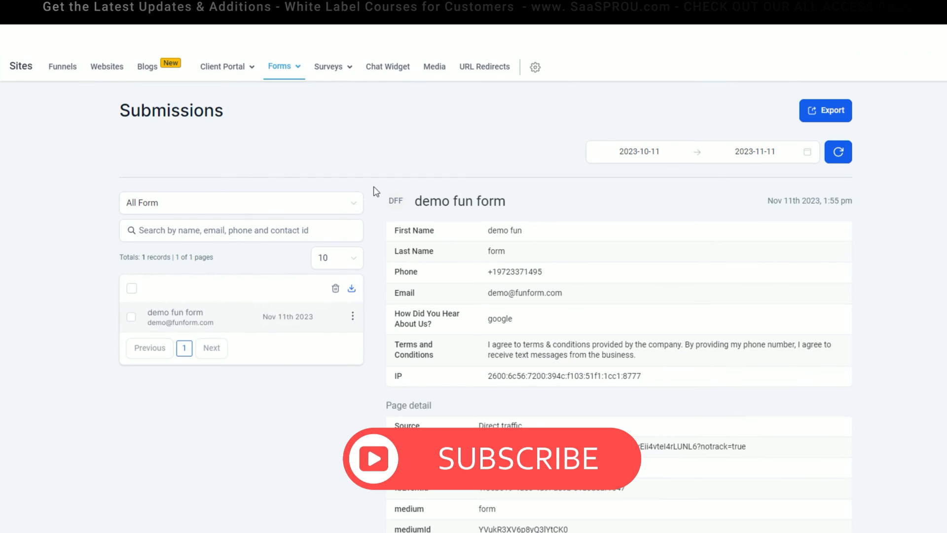
{"action": "left_click", "coordinate": [398, 201]}
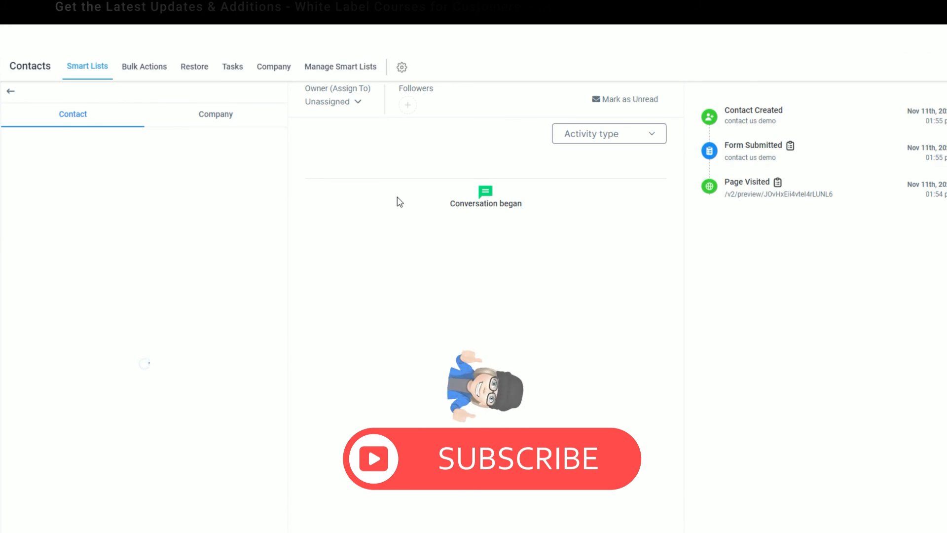